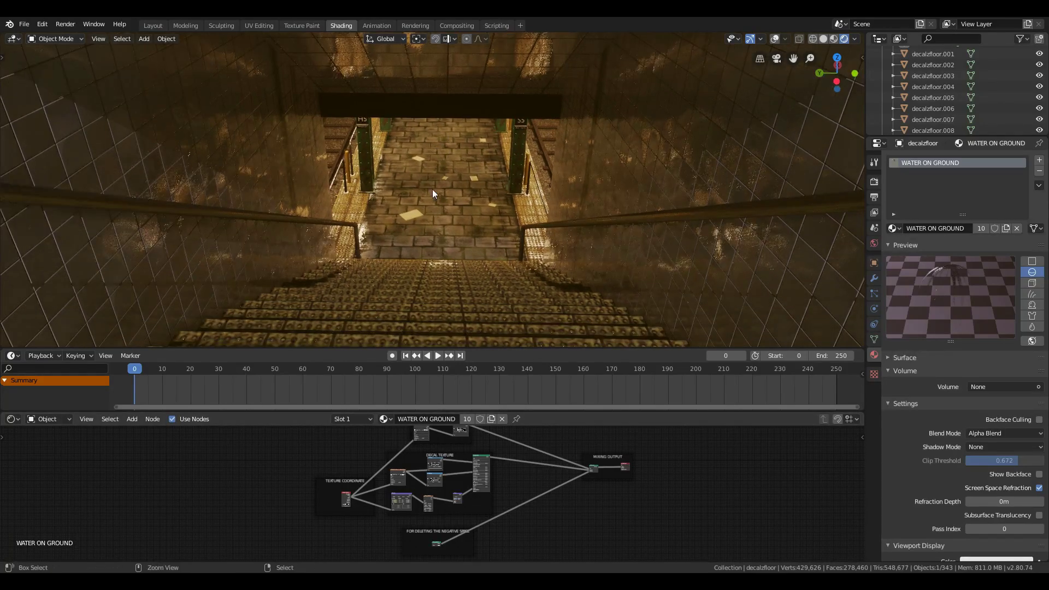
# Walk down to the platform edge, examine the wet reflections on the paving, and play the animation
pyautogui.hotkey('shift', '`')
pyautogui.press('w')
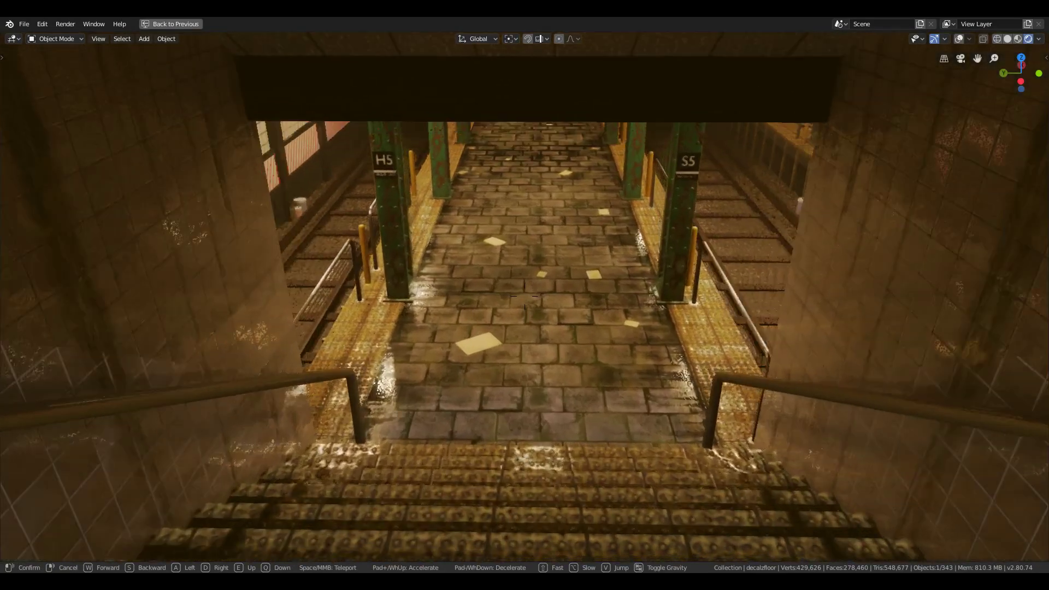
pyautogui.press('w')
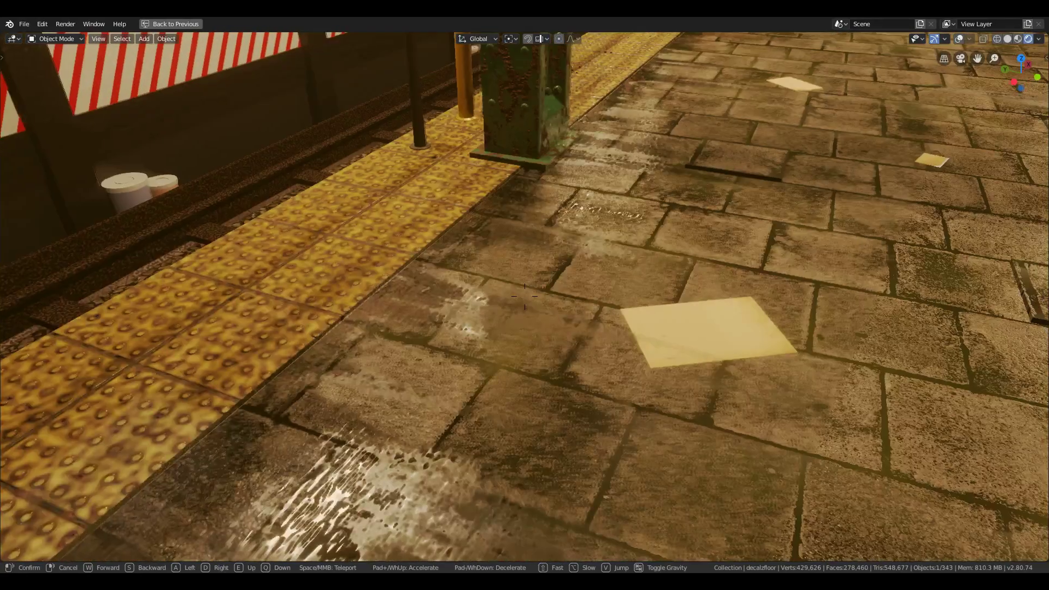
pyautogui.click(526, 296)
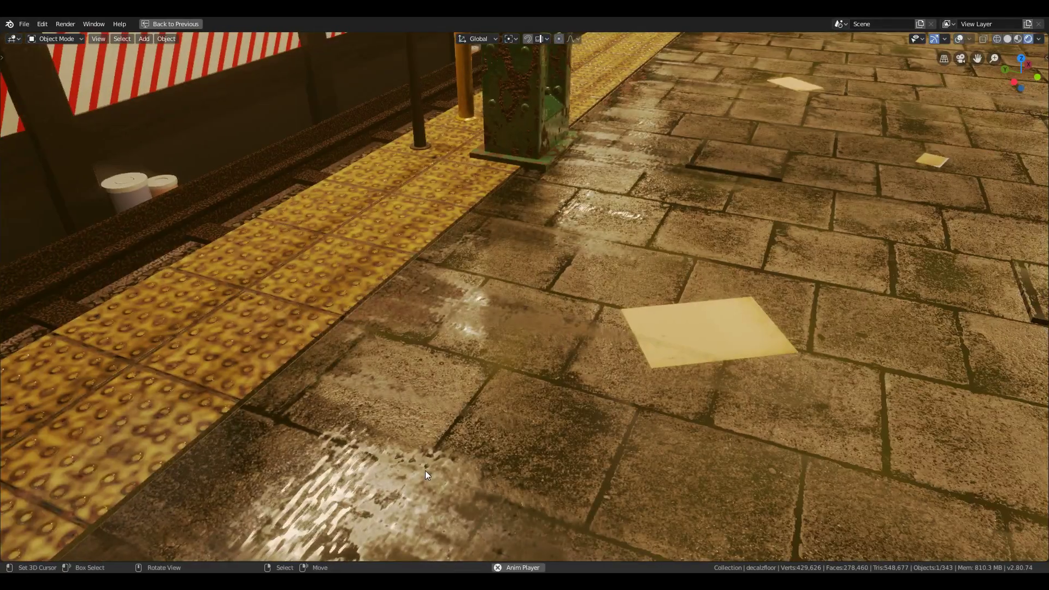
pyautogui.hotkey('ctrl', 'alt', 'space')
pyautogui.hotkey('shift', '`')
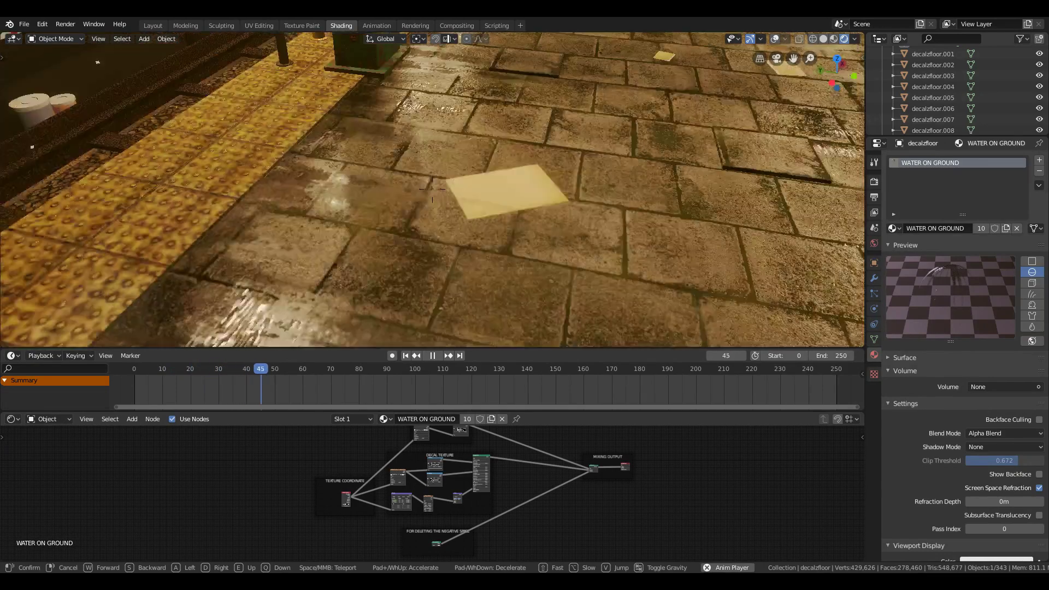
pyautogui.press('s')
pyautogui.click(432, 190)
pyautogui.hotkey('shift', '`')
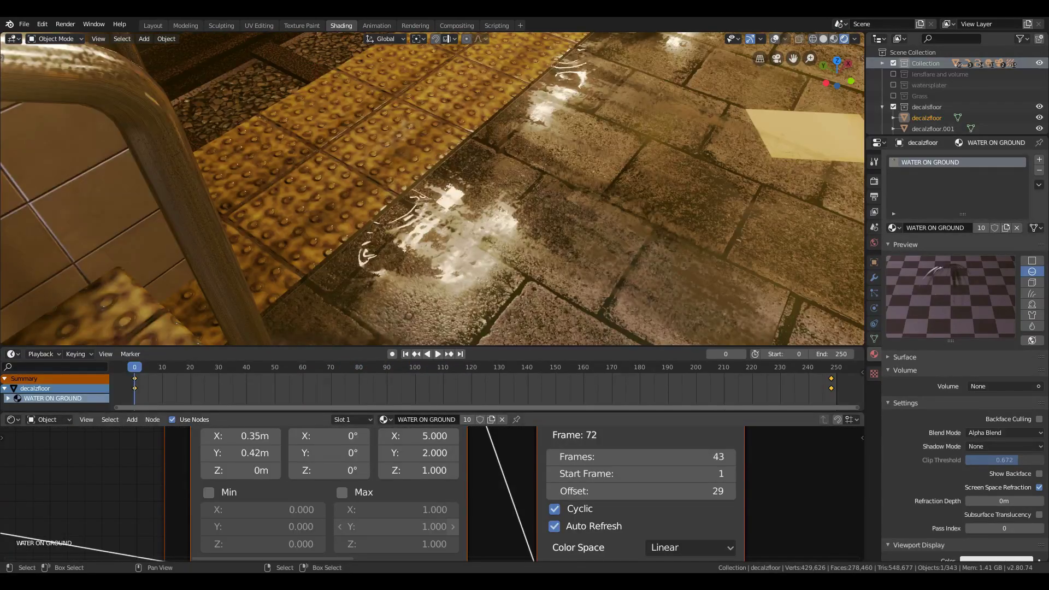
pyautogui.press('space')
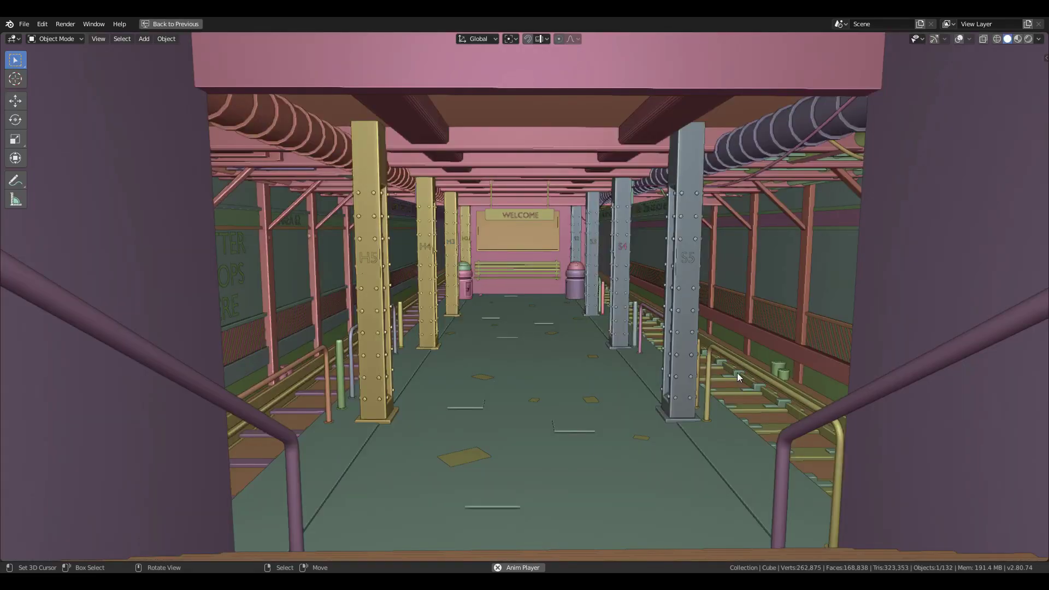
# Switch the viewport to rendered shading and walk through the corridor to examine the animated green light effect
pyautogui.click(1029, 39)
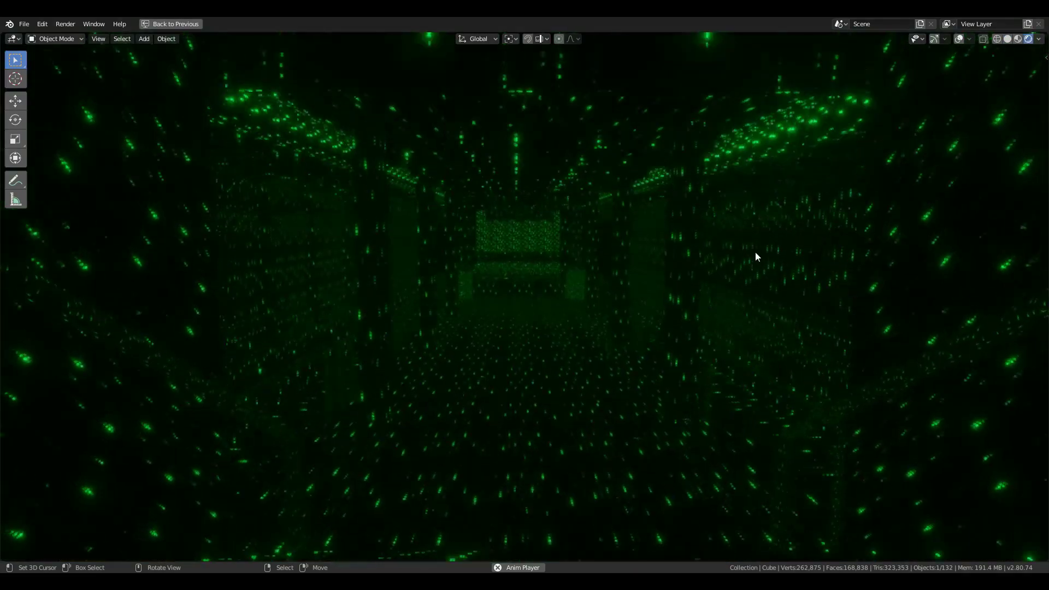
pyautogui.hotkey('shift', '`')
pyautogui.press('w')
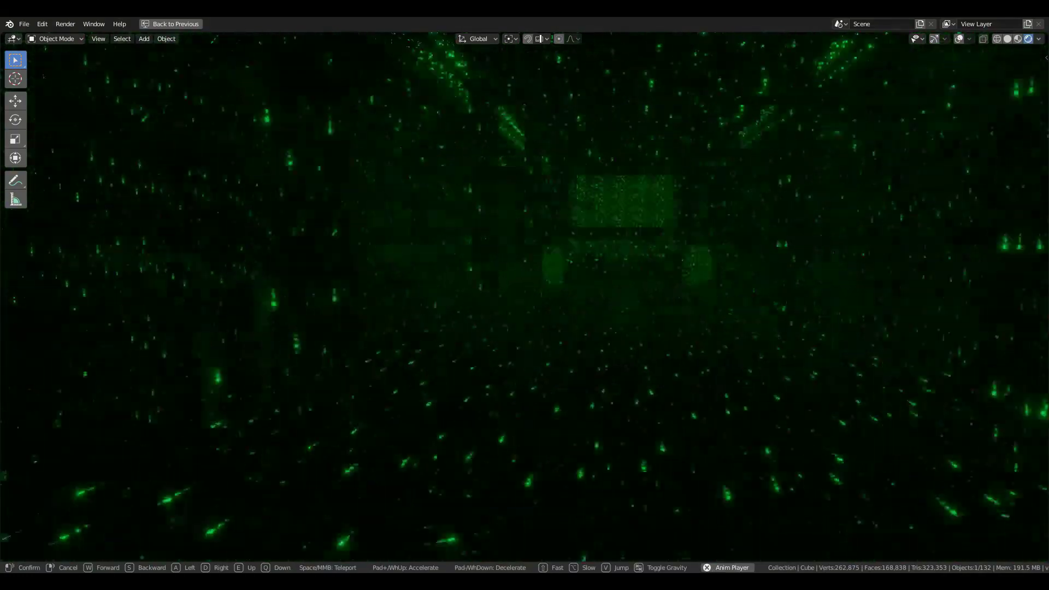
pyautogui.press('w')
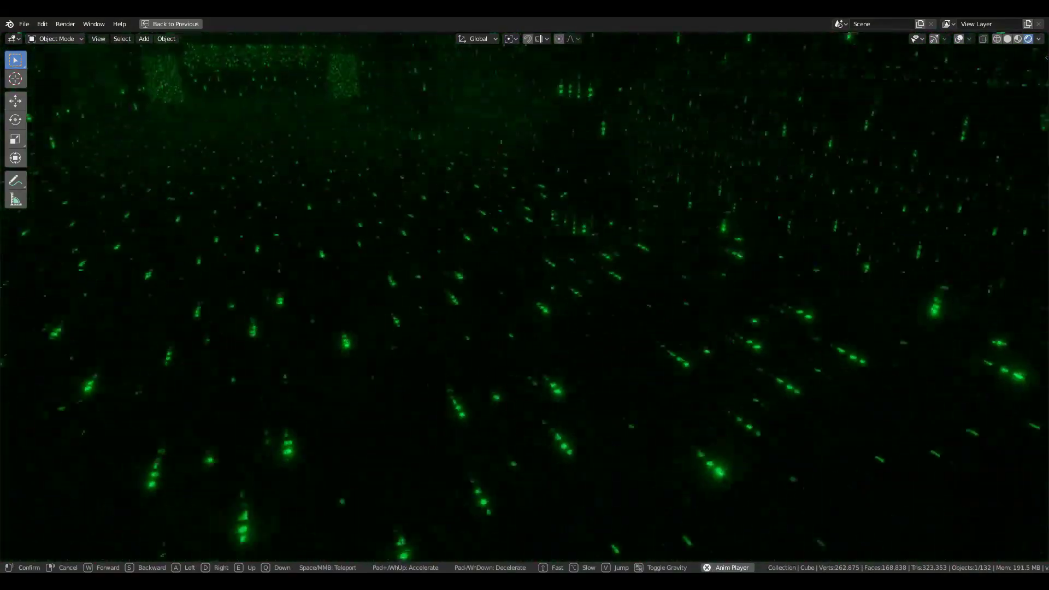
pyautogui.press('s')
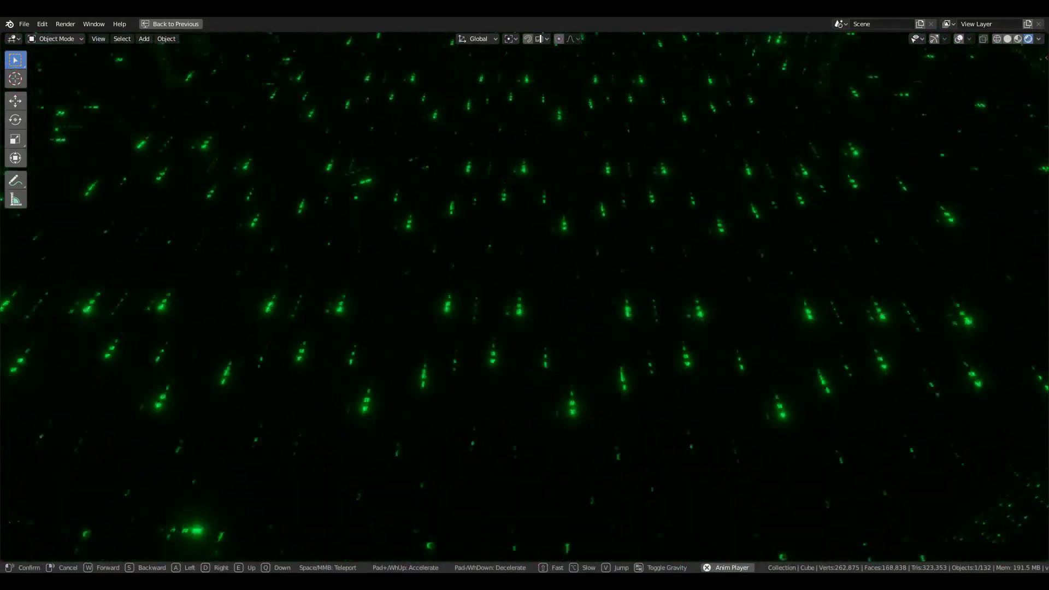
pyautogui.click(441, 550)
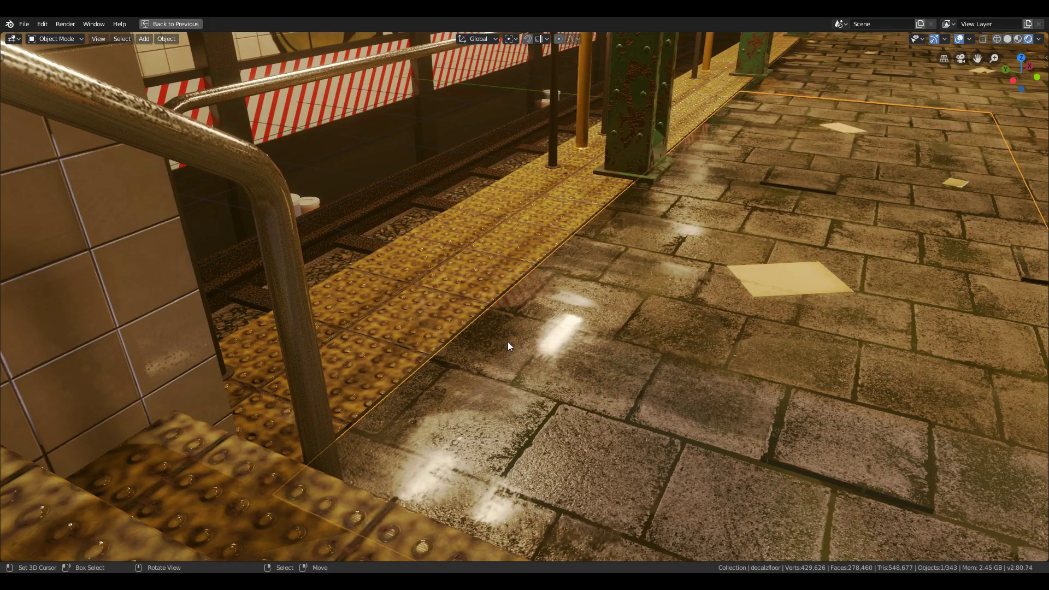
# Isolate the selected floor decal plane in local view, move in close, and switch the viewport to LookDev (material preview) shading
pyautogui.hotkey('ctrl', 'space')
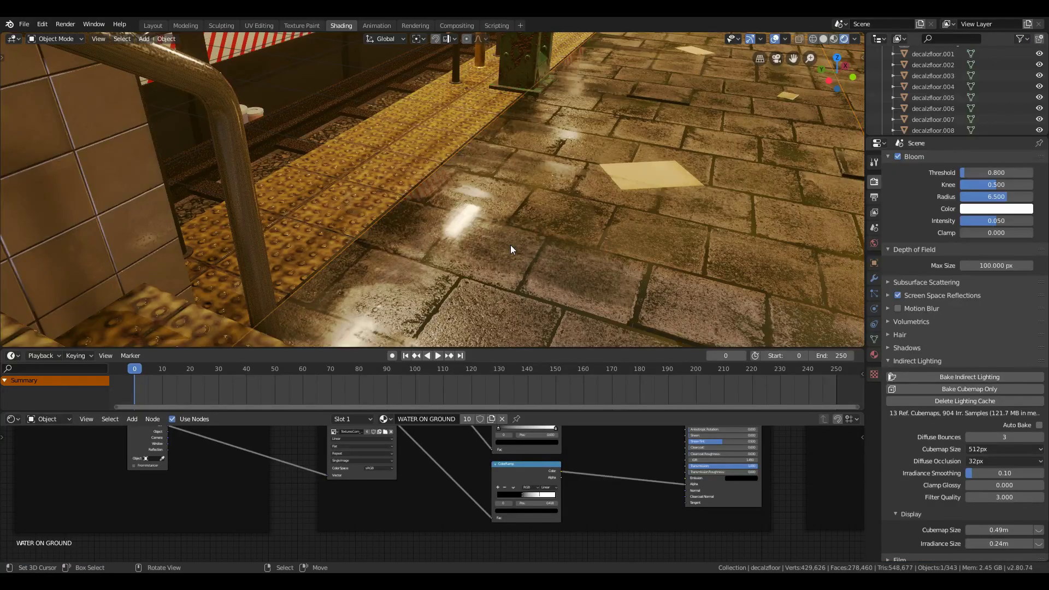
pyautogui.press('KP_Divide')
pyautogui.hotkey('shift', '`')
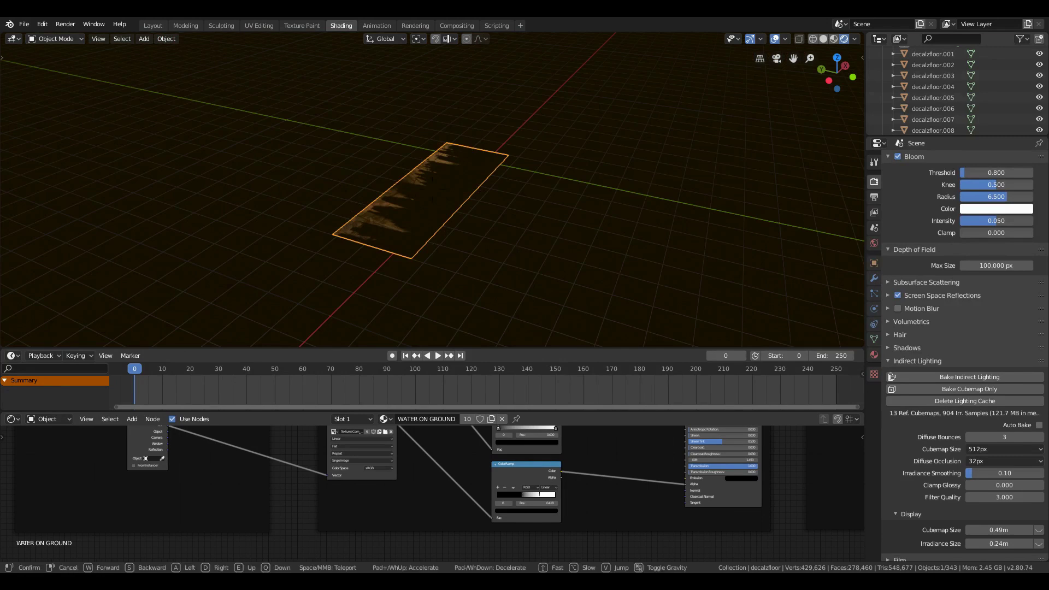
pyautogui.press('w')
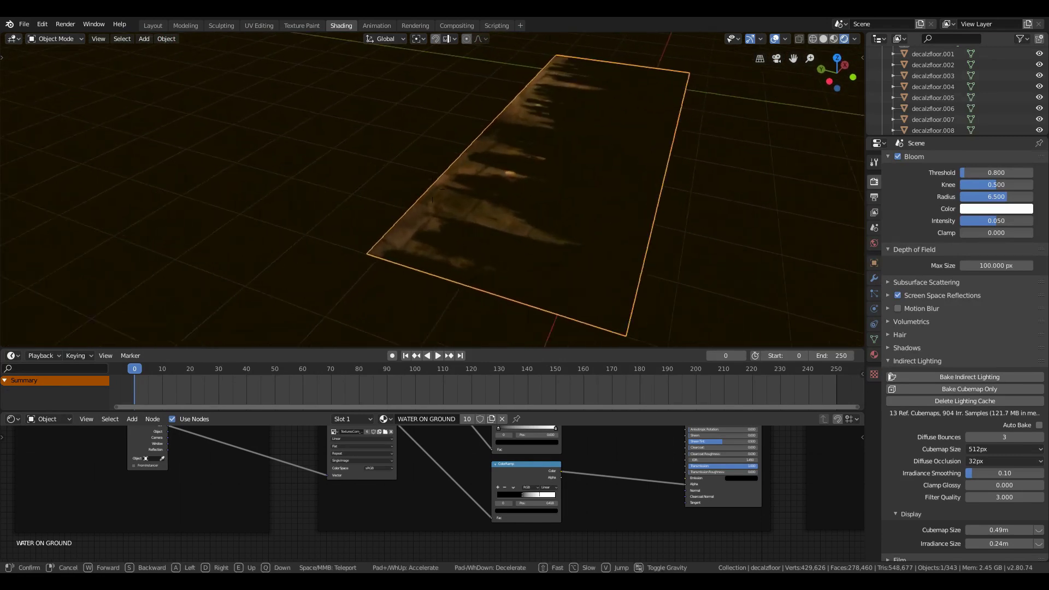
pyautogui.click(600, 149)
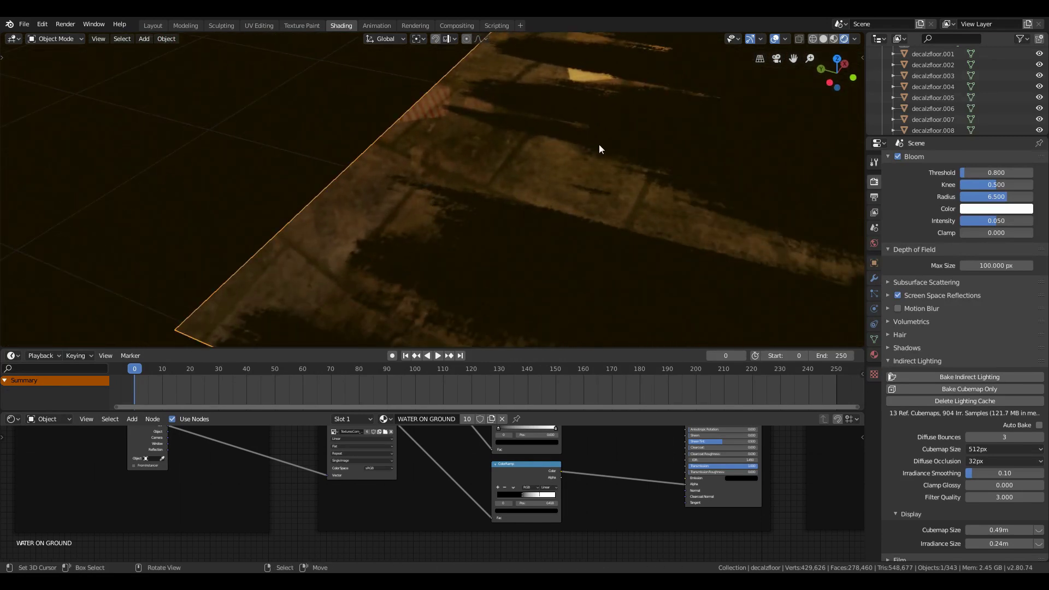
pyautogui.click(835, 38)
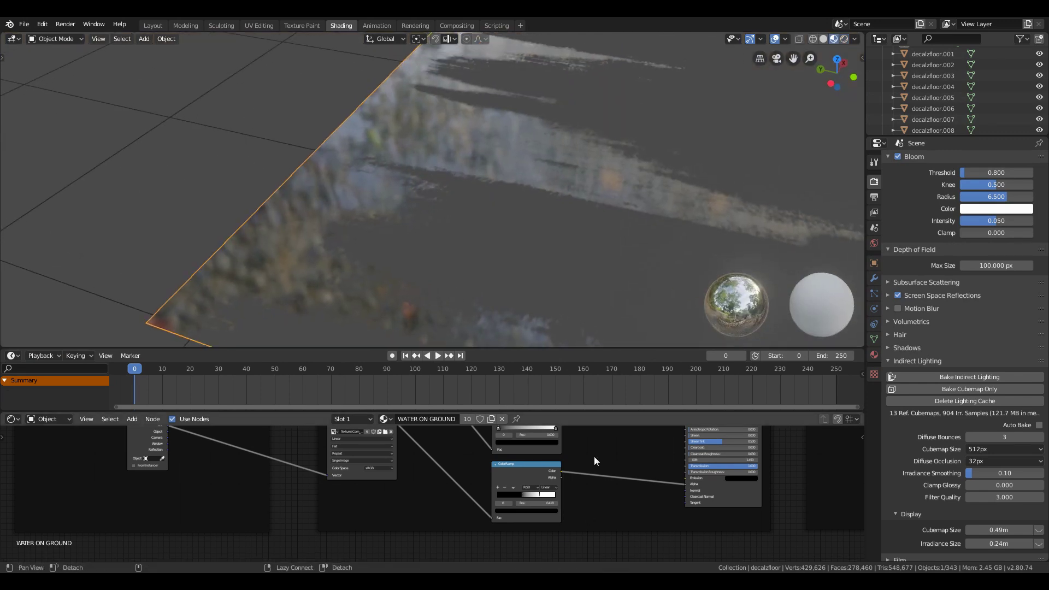
# Set the black stop of the ColorRamp feeding the Principled BSDF's Roughness to position 0.809
pyautogui.hotkey('ctrl', 'space')
pyautogui.scroll(-1, 558, 290)
pyautogui.keyDown('alt'); pyautogui.moveTo(578, 257); pyautogui.dragTo(356, 413); pyautogui.keyUp('alt')
pyautogui.keyDown('alt'); pyautogui.moveTo(520, 404); pyautogui.dragTo(615, 372); pyautogui.keyUp('alt')
pyautogui.scroll(3, 565, 379)
pyautogui.keyDown('alt'); pyautogui.moveTo(566, 415); pyautogui.dragTo(657, 288); pyautogui.keyUp('alt')
pyautogui.hotkey('ctrl', 'space')
pyautogui.scroll(2, 435, 470)
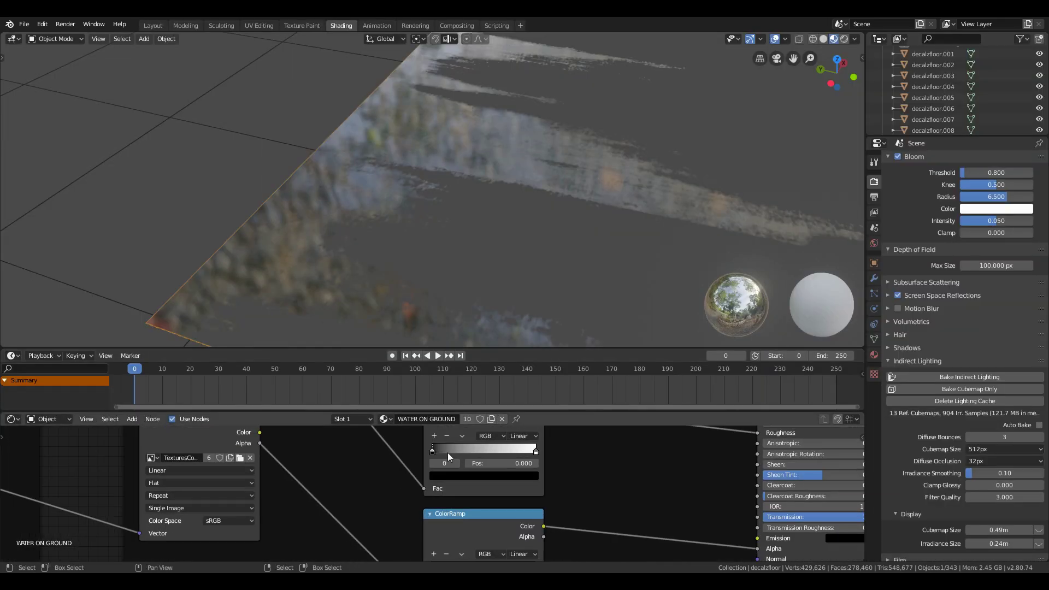
pyautogui.moveTo(441, 451); pyautogui.dragTo(484, 447)
pyautogui.keyDown('alt'); pyautogui.moveTo(358, 493); pyautogui.dragTo(439, 429); pyautogui.keyUp('alt')
# Add a Bump node below the color ramps inside the DECAL TEXTURE frame
pyautogui.hotkey('ctrl', 'space')
pyautogui.scroll(-5, 517, 360)
pyautogui.hotkey('shift', 'a')
pyautogui.click(505, 429)
pyautogui.write('b')
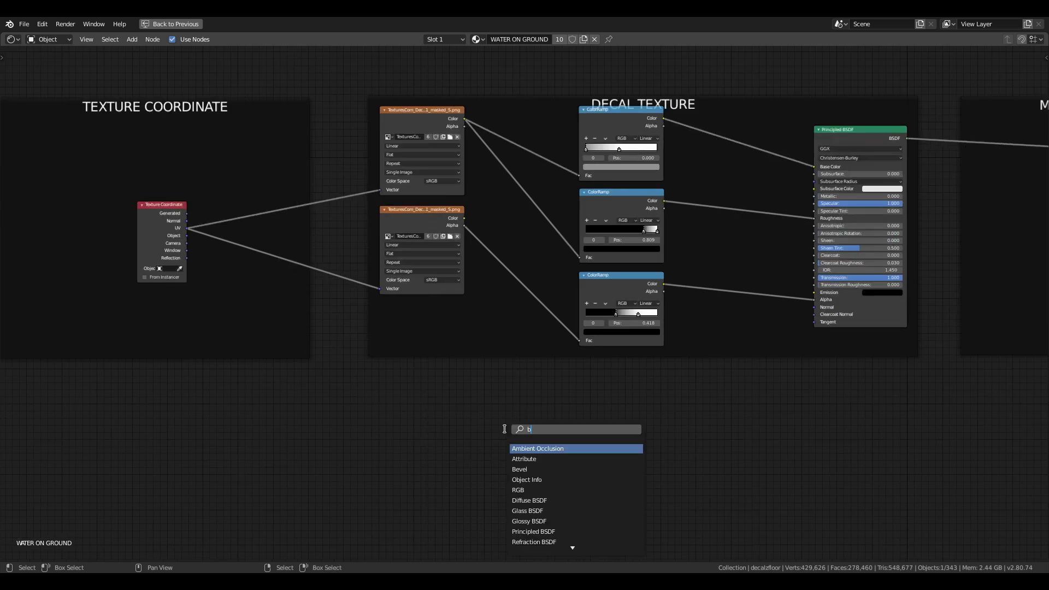
pyautogui.write('ump')
pyautogui.press('Return')
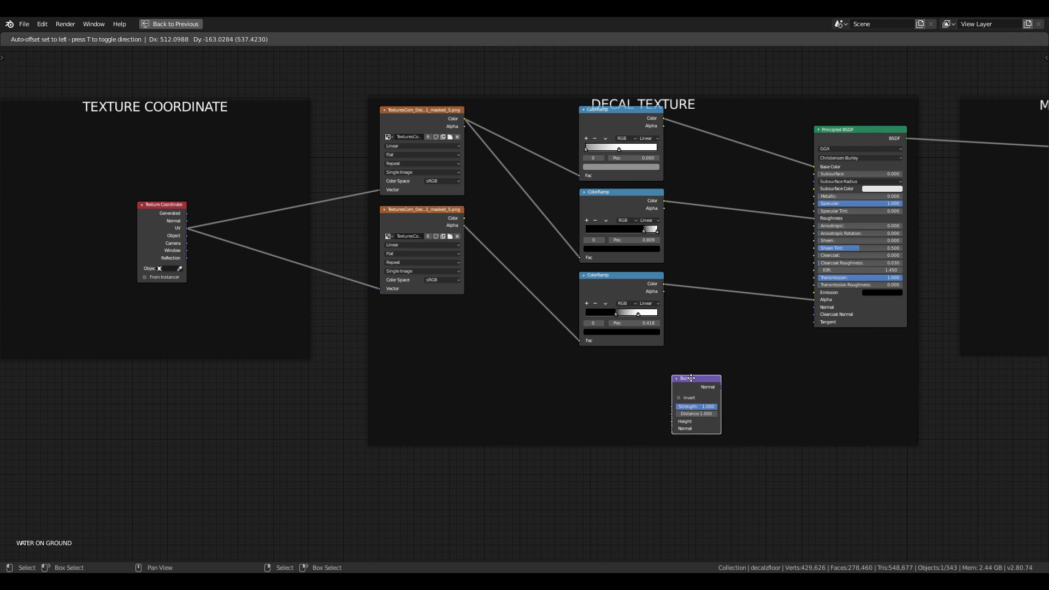
pyautogui.click(693, 377)
# Add a Musgrave Texture node in front of the Bump node in the DECAL TEXTURE frame
pyautogui.hotkey('shift', 'a')
pyautogui.click(602, 376)
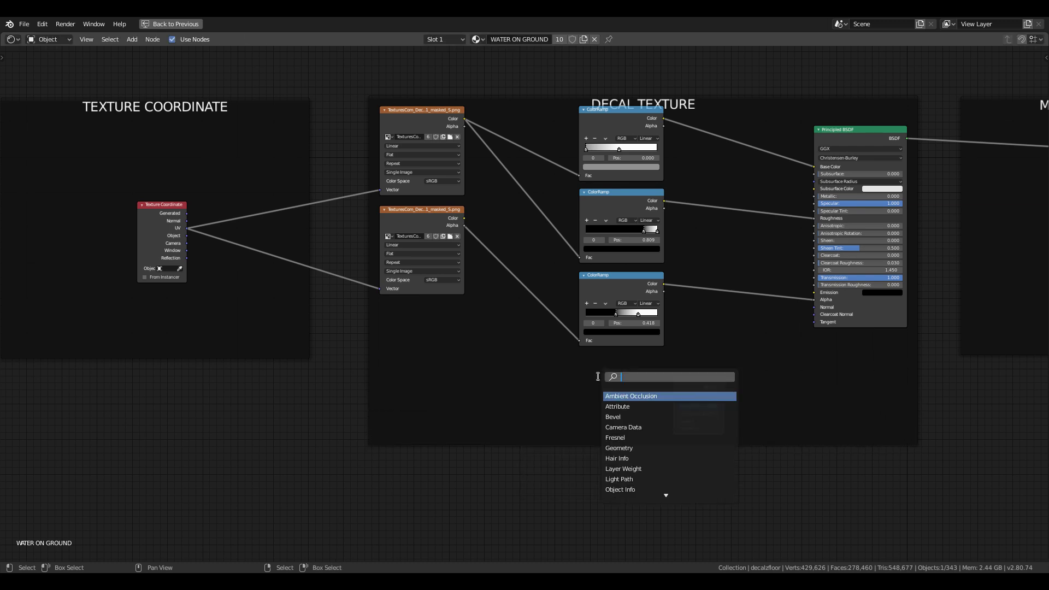
pyautogui.write('musg')
pyautogui.press('Return')
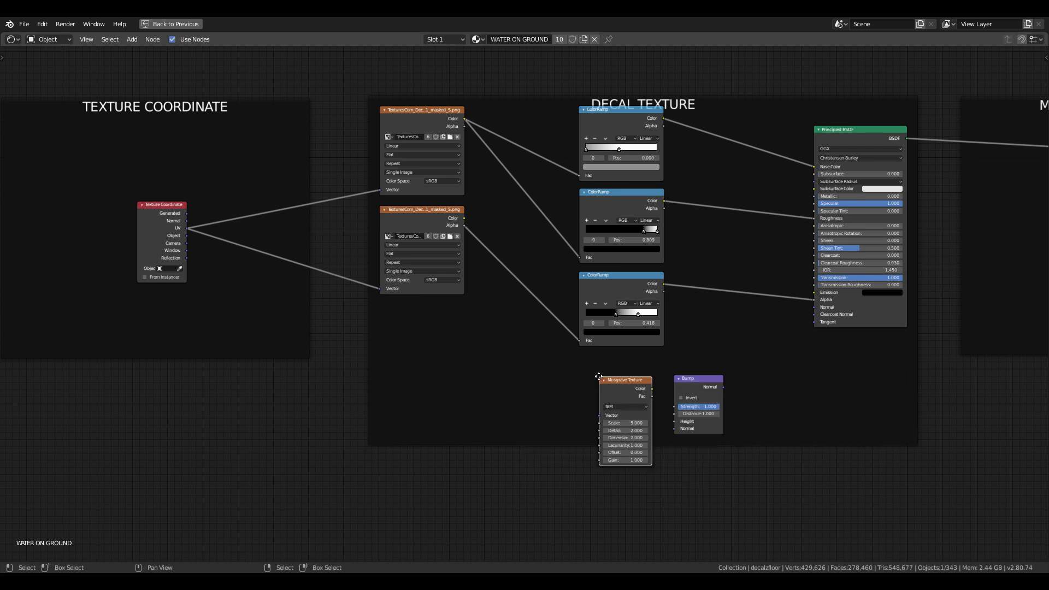
pyautogui.click(572, 366)
# Add a Mapping node below the image textures in the DECAL TEXTURE frame
pyautogui.hotkey('shift', 'a')
pyautogui.click(522, 372)
pyautogui.write('map')
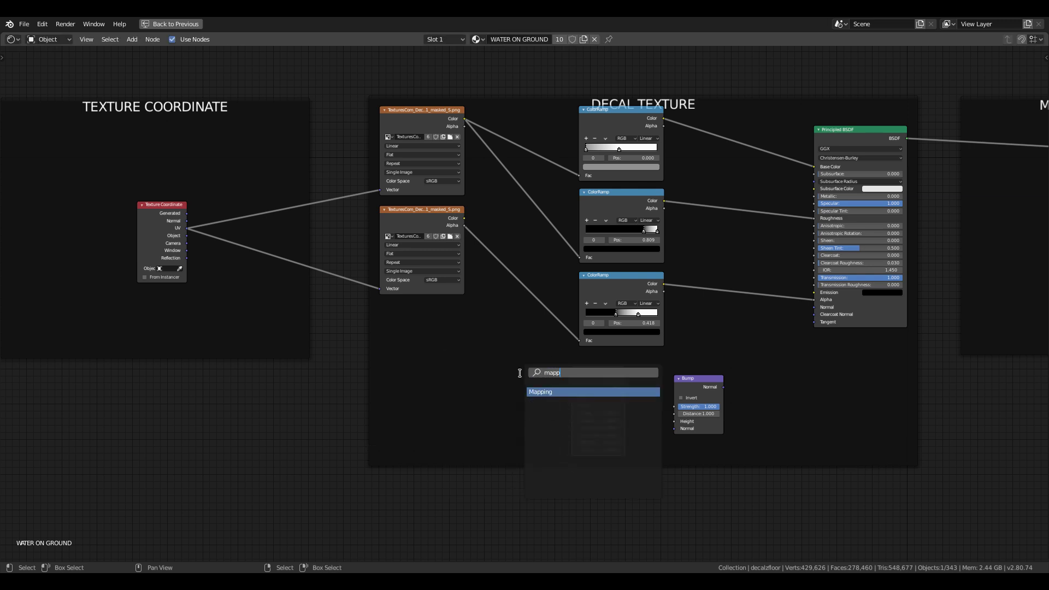
pyautogui.write('p')
pyautogui.press('Return')
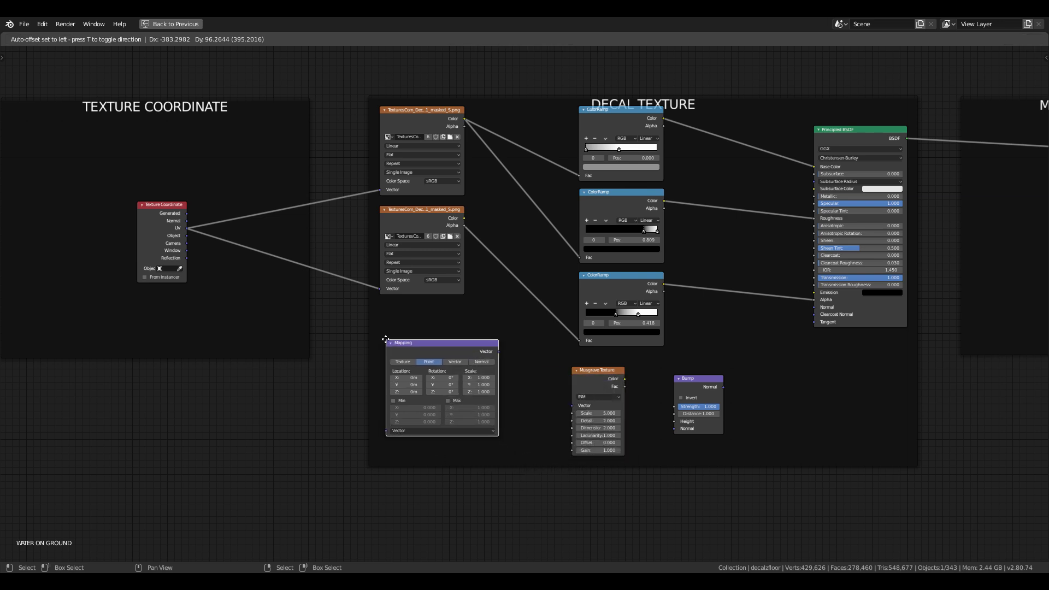
pyautogui.click(385, 339)
# Link UV to Mapping, Mapping to the Musgrave Vector, Musgrave Color to Bump Height, and the Bump Normal to the Principled BSDF's Normal
pyautogui.scroll(1, 79, 260)
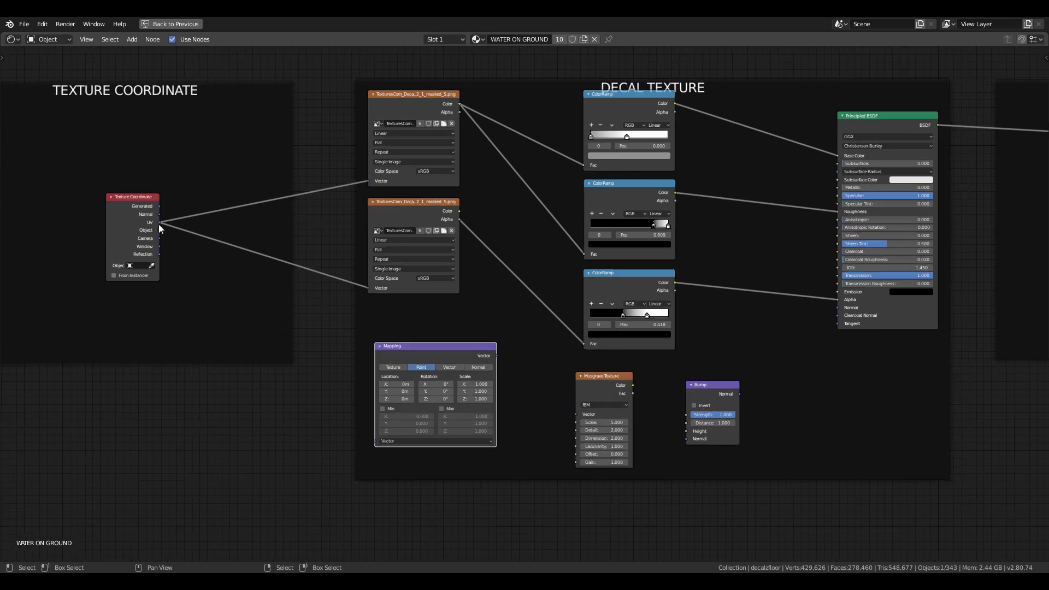
pyautogui.moveTo(159, 223); pyautogui.dragTo(375, 441)
pyautogui.moveTo(495, 356); pyautogui.dragTo(577, 414)
pyautogui.moveTo(633, 386); pyautogui.dragTo(686, 430)
pyautogui.moveTo(775, 392); pyautogui.dragTo(677, 424, button='middle')
pyautogui.scroll(1, 677, 424)
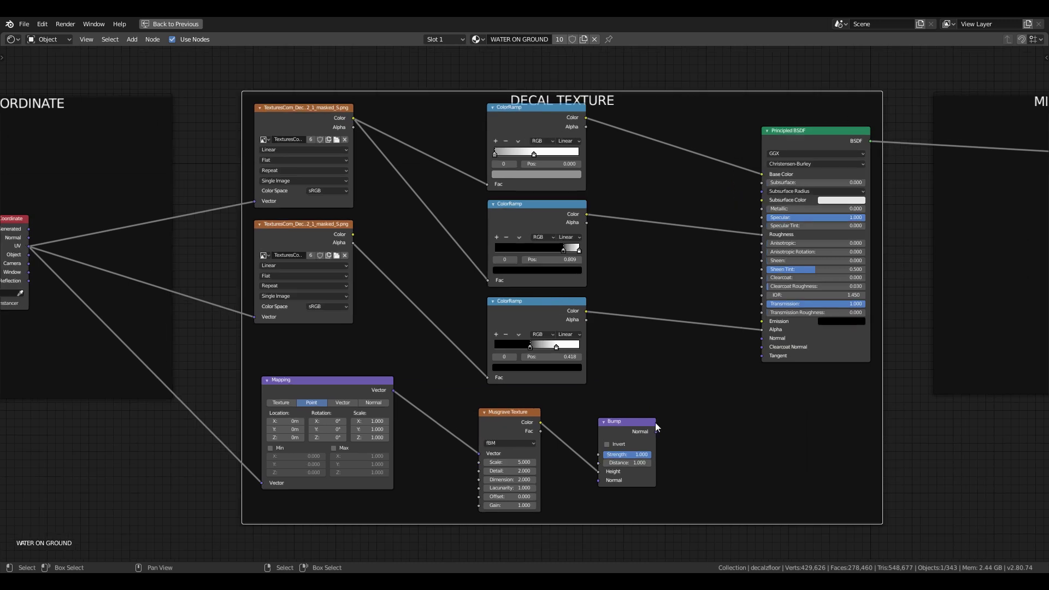
pyautogui.moveTo(655, 432); pyautogui.dragTo(690, 411)
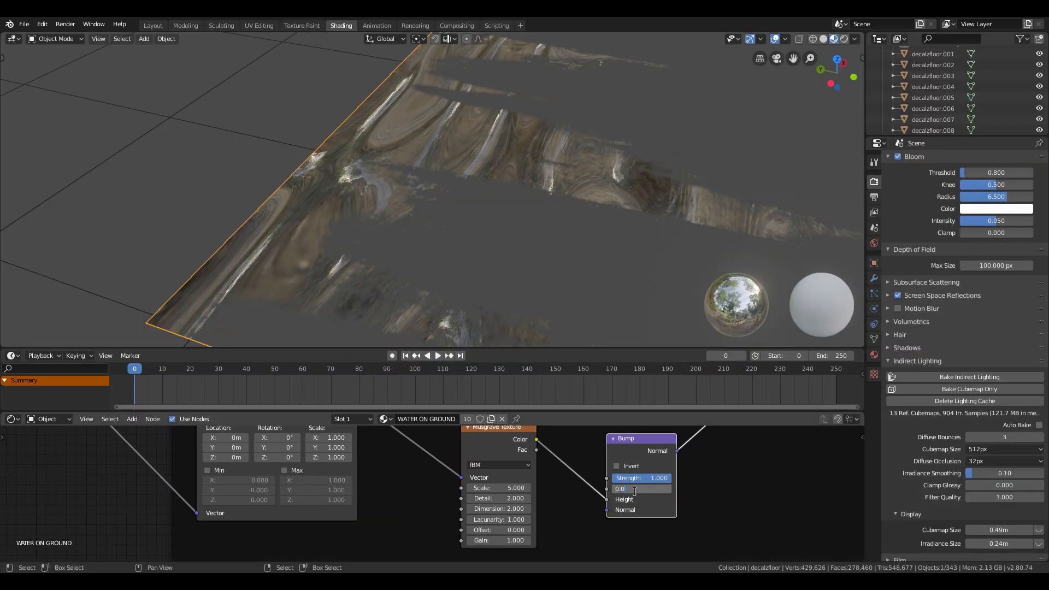
# Set the Bump distance to 0.01, and the Musgrave Texture's scale to 68.9 and detail to about 0.25
pyautogui.write('1')
pyautogui.press('Return')
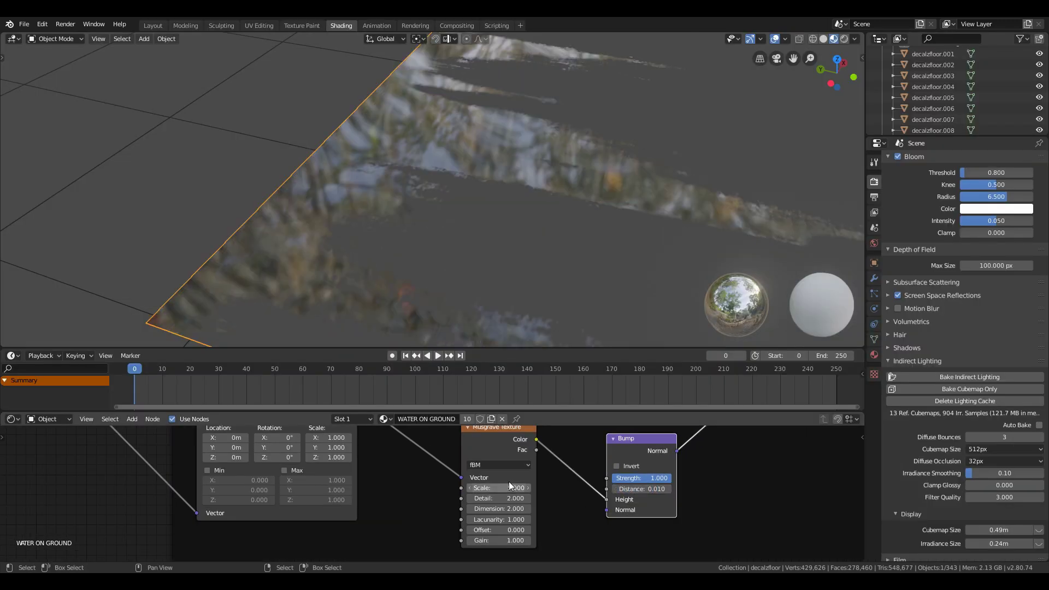
pyautogui.moveTo(497, 488); pyautogui.dragTo(571, 488)
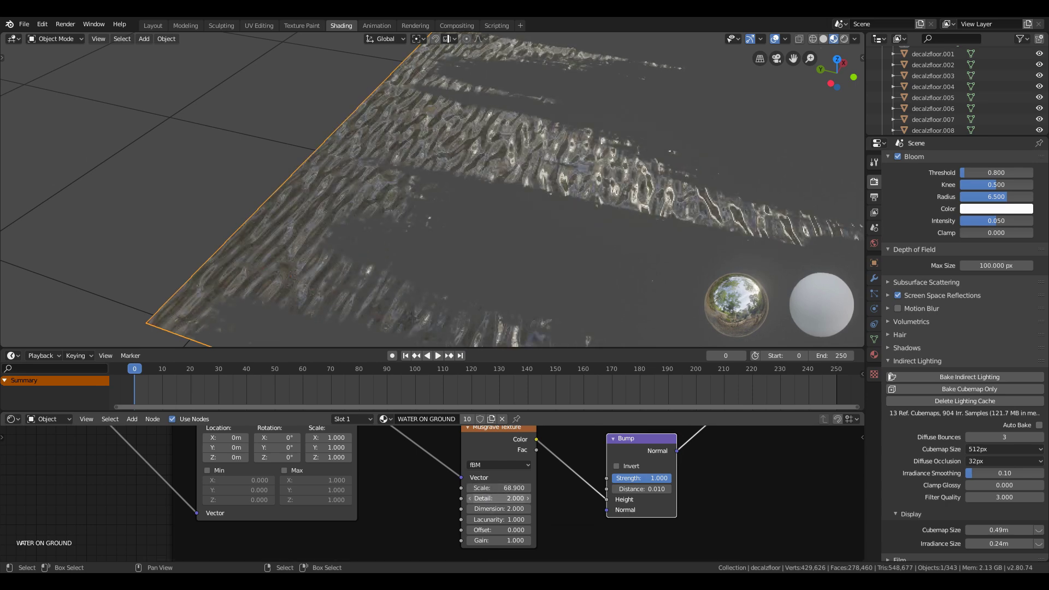
pyautogui.moveTo(494, 499); pyautogui.dragTo(452, 498)
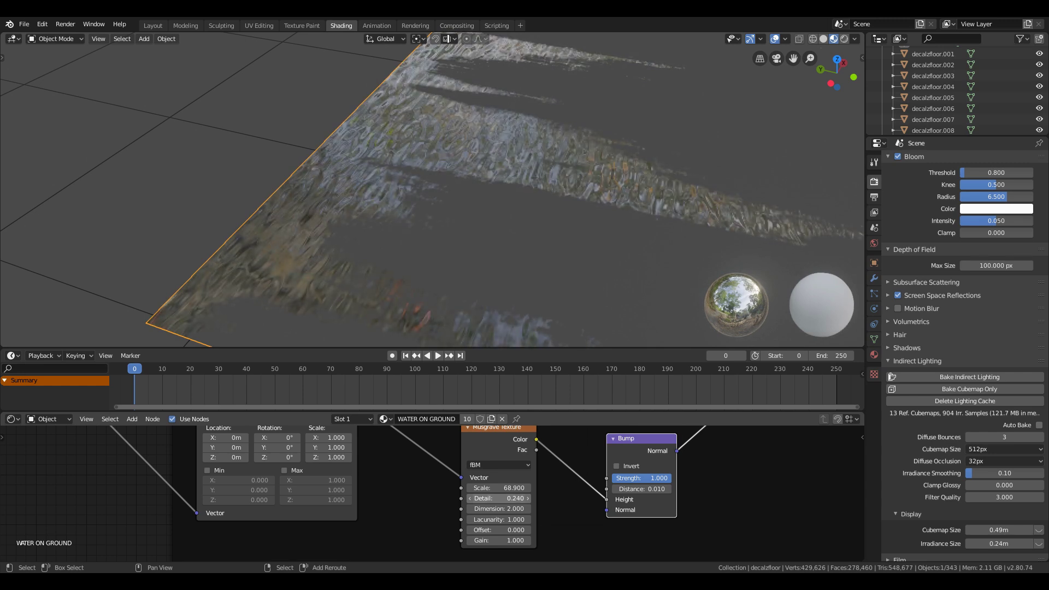
pyautogui.moveTo(348, 443); pyautogui.dragTo(406, 482, button='middle')
pyautogui.moveTo(380, 477); pyautogui.dragTo(525, 477)
pyautogui.press('Escape')
pyautogui.moveTo(479, 477); pyautogui.dragTo(515, 481, button='middle')
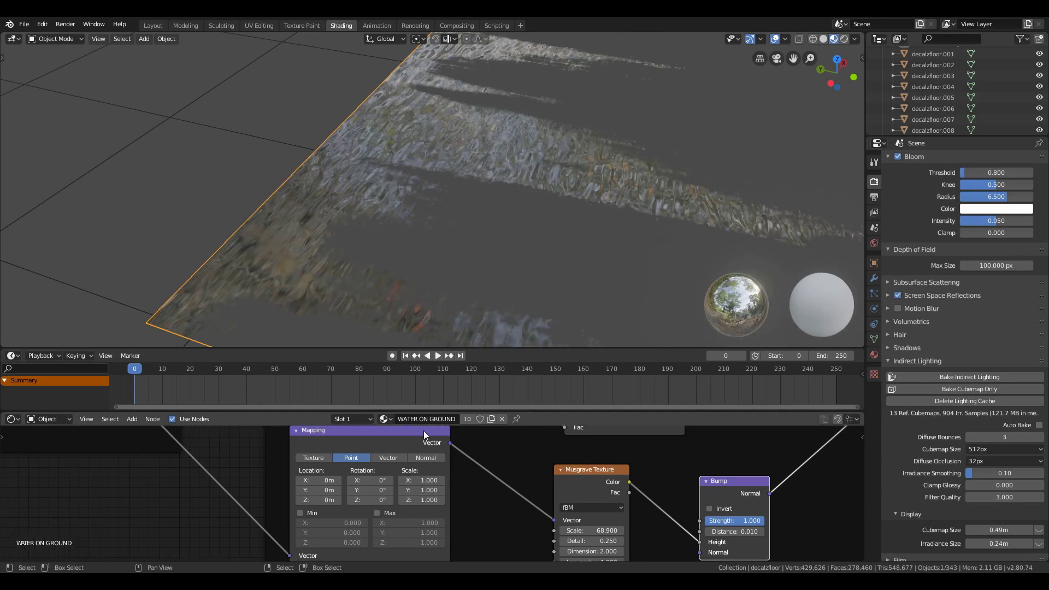
# Examine the bumpy water surface on the decal plane from several angles and distances
pyautogui.scroll(-4, 511, 269)
pyautogui.hotkey('shift', '`')
pyautogui.press('w')
pyautogui.click(829, 75)
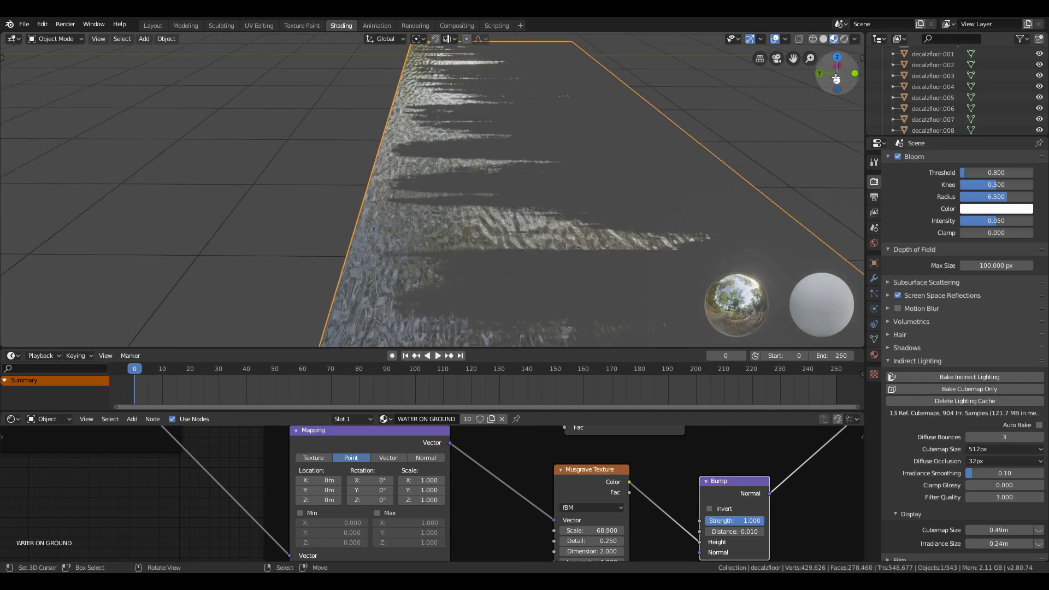
pyautogui.hotkey('shift', '`')
pyautogui.press('w')
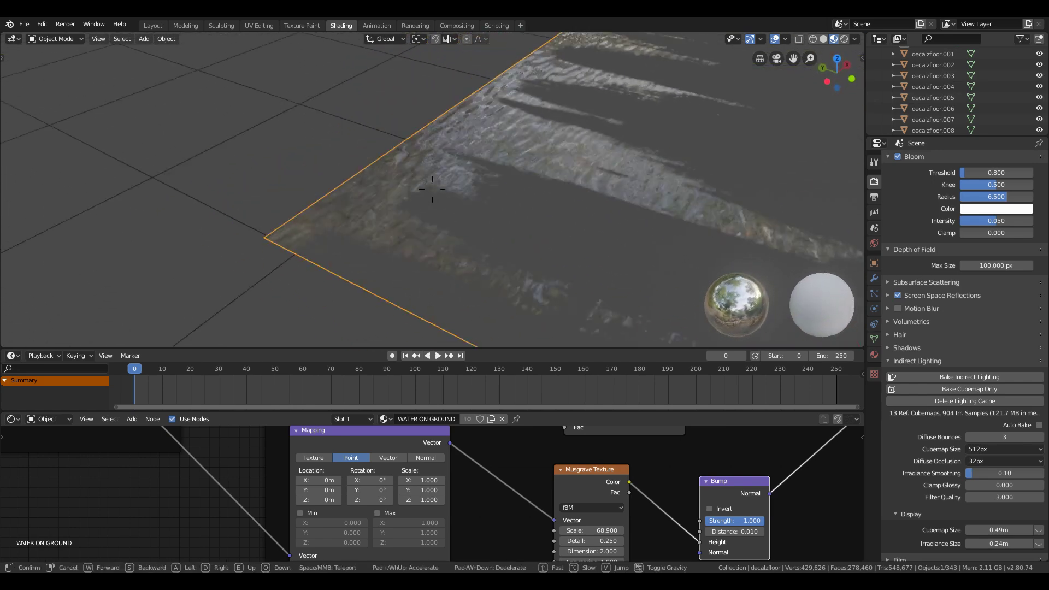
pyautogui.click(431, 188)
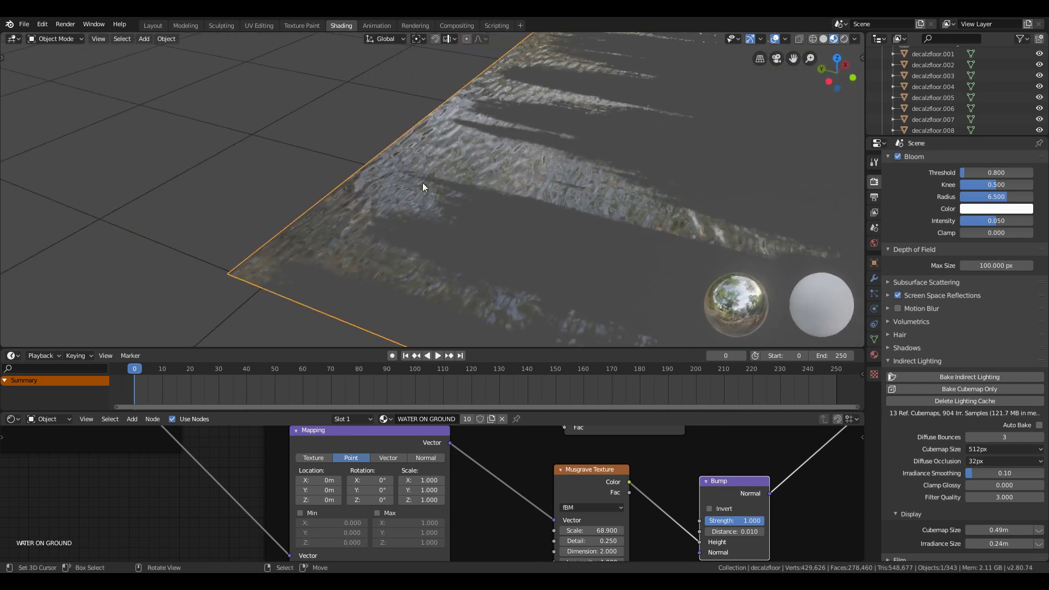
# Insert keyframes on the Mapping node's location at frame 0 and go to the last frame, 250
pyautogui.rightClick(317, 491)
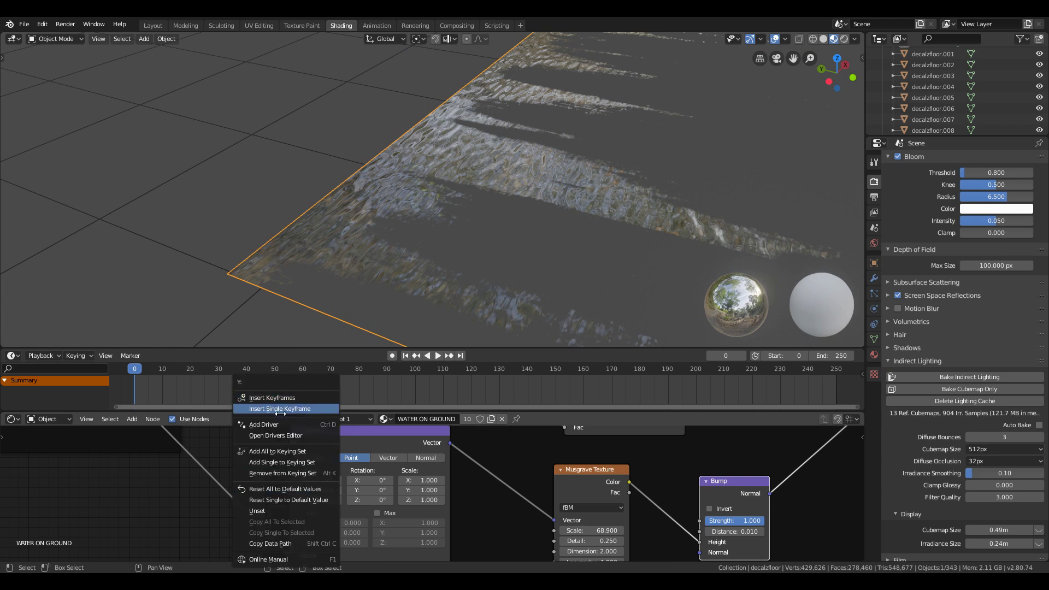
pyautogui.click(279, 398)
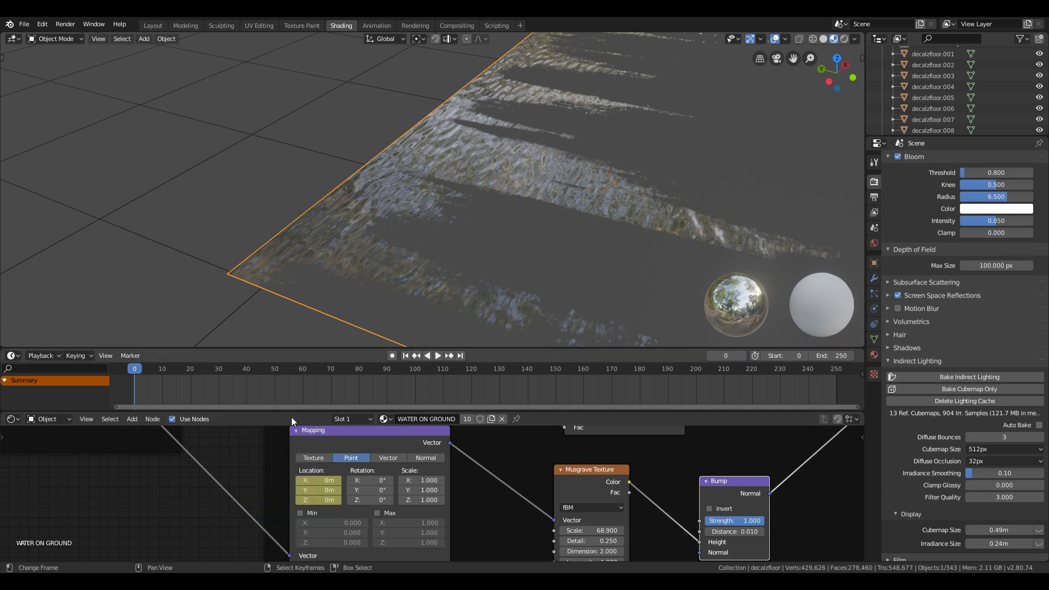
pyautogui.click(459, 357)
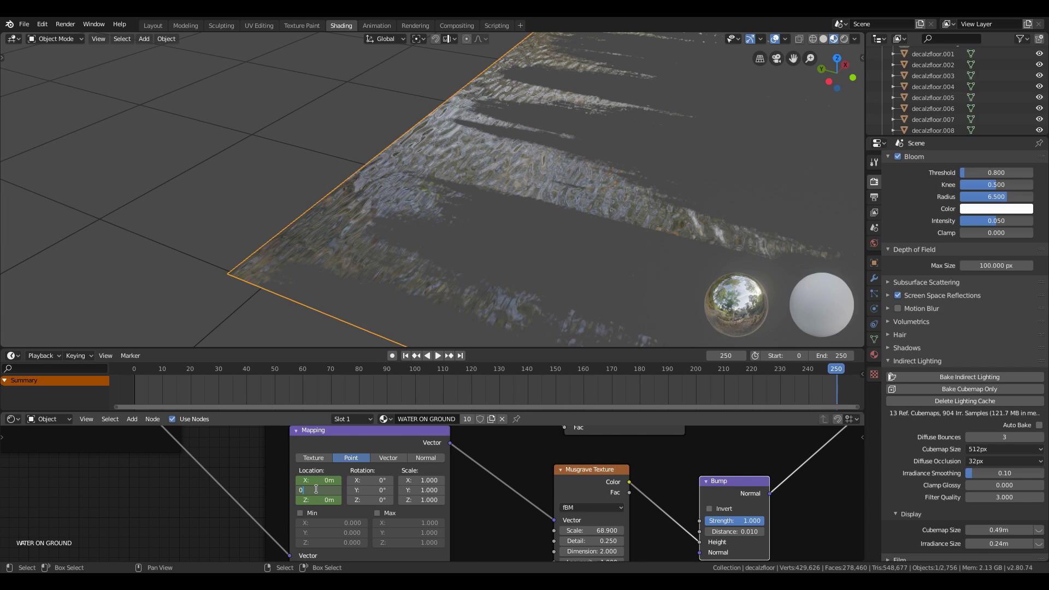
# Set the Mapping node's Y location to 0.2 m at frame 250 and insert a keyframe for it
pyautogui.press('Return')
pyautogui.rightClick(316, 489)
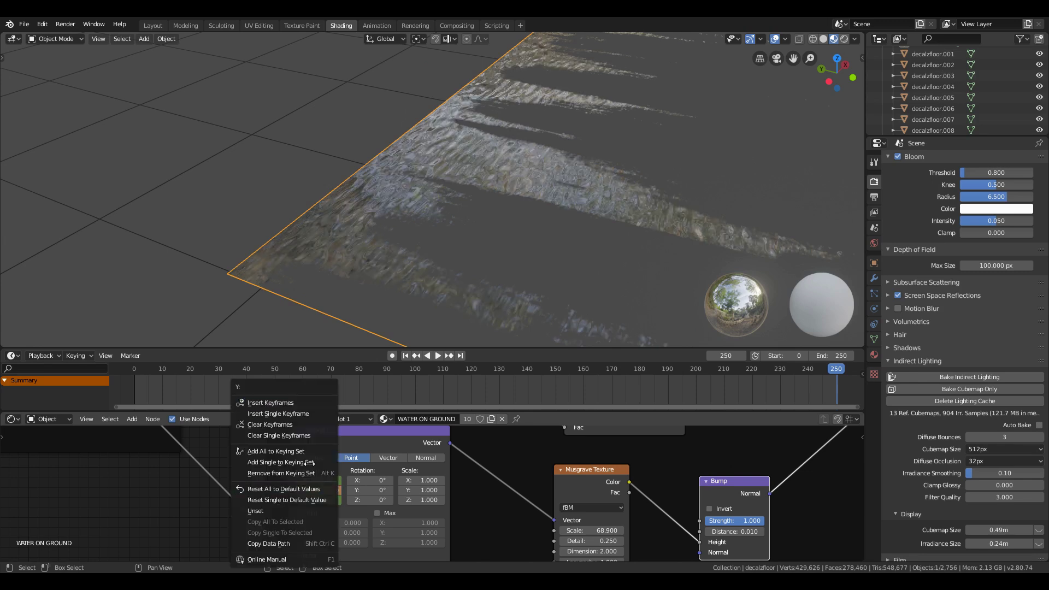
pyautogui.click(295, 403)
# Play the water animation, view the rippling decal from other angles, and leave local view to check it on the station floor
pyautogui.press('space')
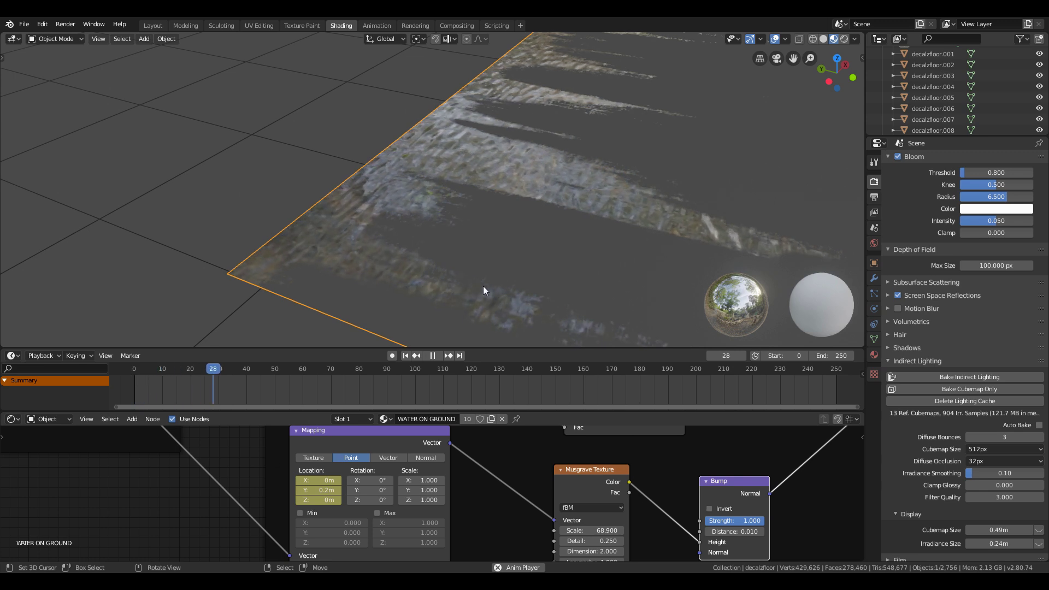
pyautogui.hotkey('shift', '`')
pyautogui.click(432, 190)
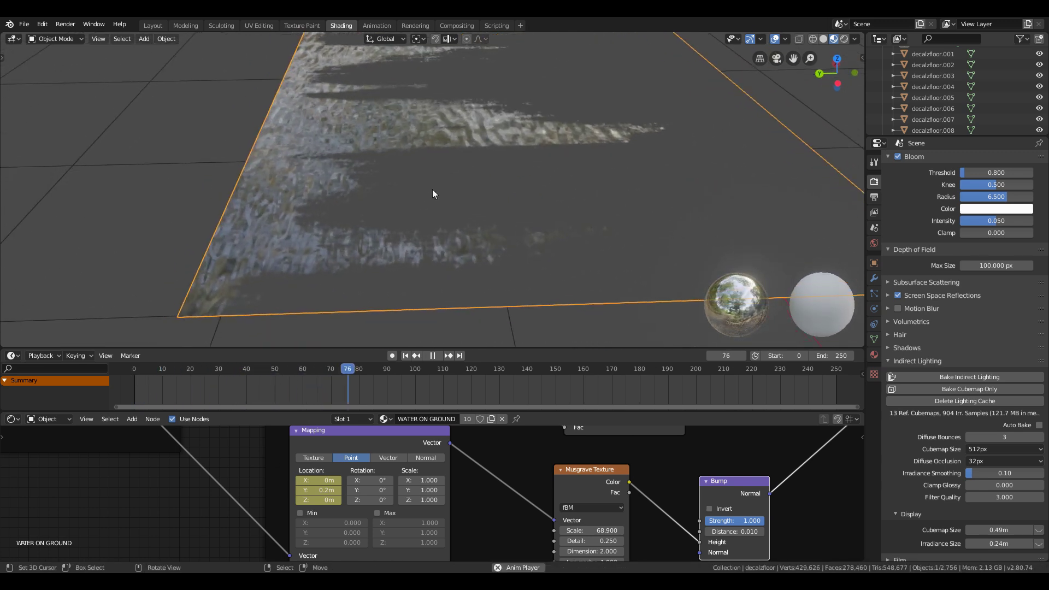
pyautogui.hotkey('shift', '`')
pyautogui.press('d')
pyautogui.click(432, 189)
pyautogui.press('space')
pyautogui.press('KP_Divide')
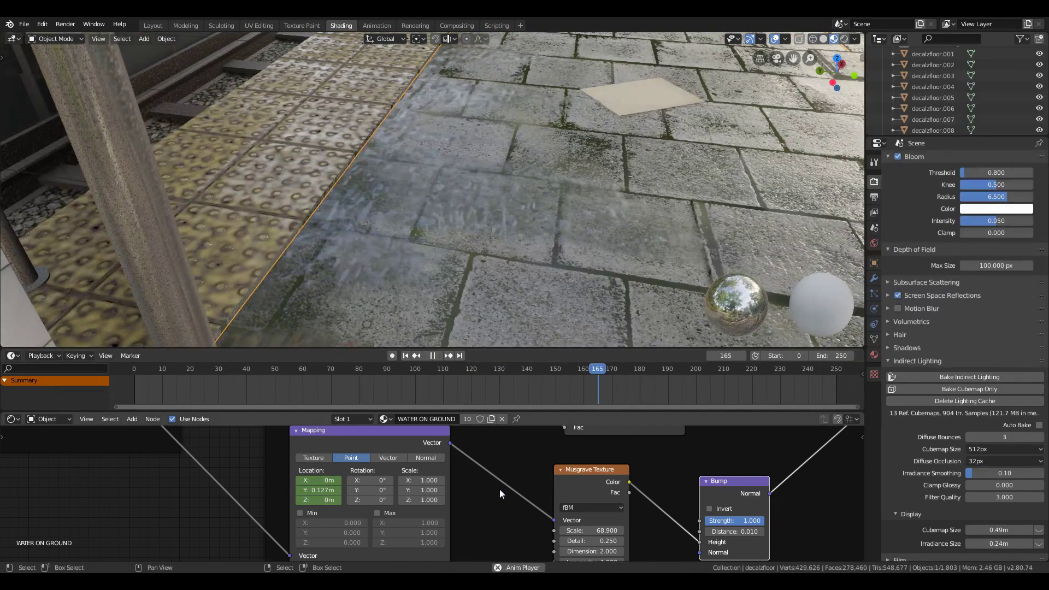
pyautogui.press('space')
# Try a Musgrave Texture scale of 103 for the water ripples
pyautogui.moveTo(591, 531); pyautogui.dragTo(607, 531)
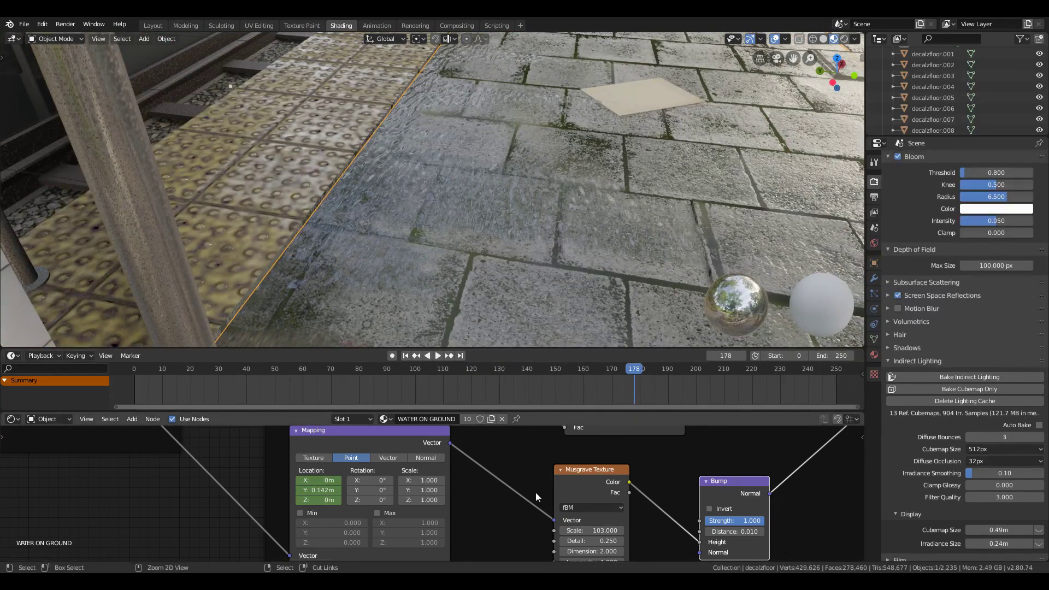
pyautogui.hotkey('ctrl', 'z')
pyautogui.hotkey('shift', '`')
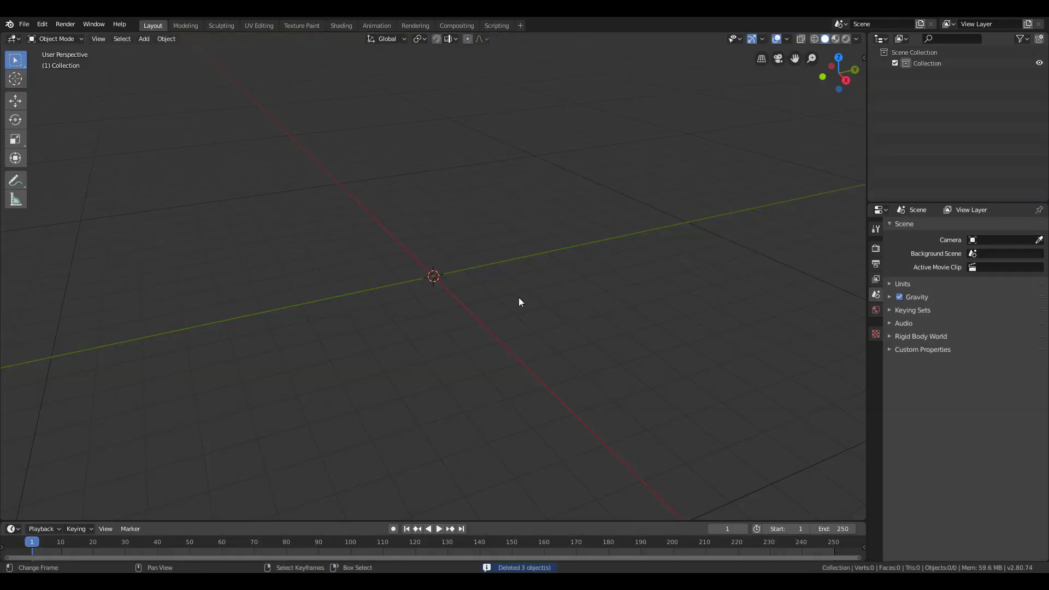
# Add a mesh plane to the empty new scene
pyautogui.hotkey('shift', 'a')
pyautogui.moveTo(521, 299)
pyautogui.click(555, 297)
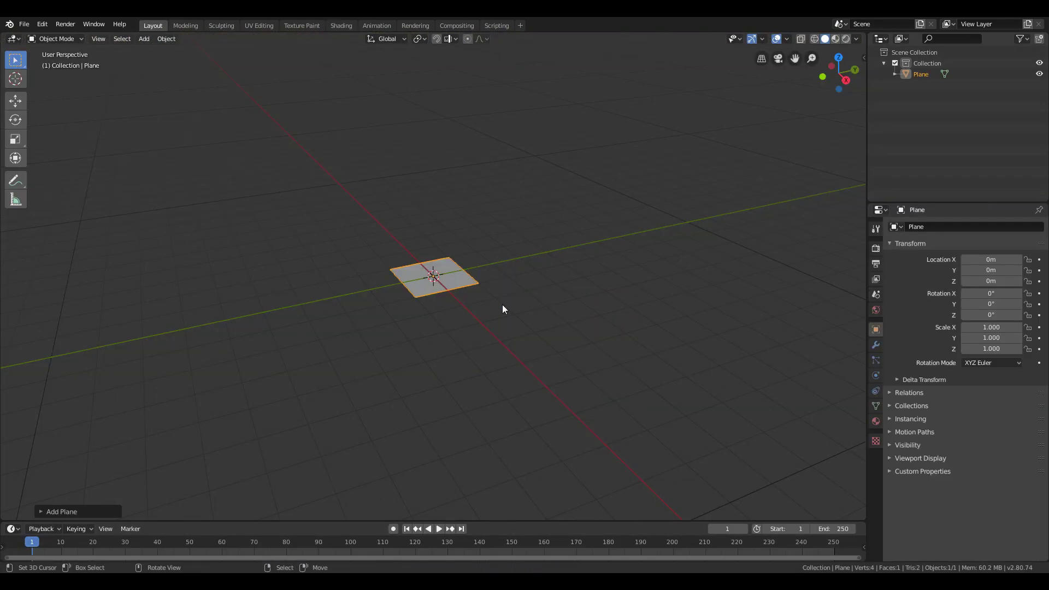
# Subdivide the plane in Edit Mode with the number of cuts set to 70
pyautogui.scroll(5, 503, 309)
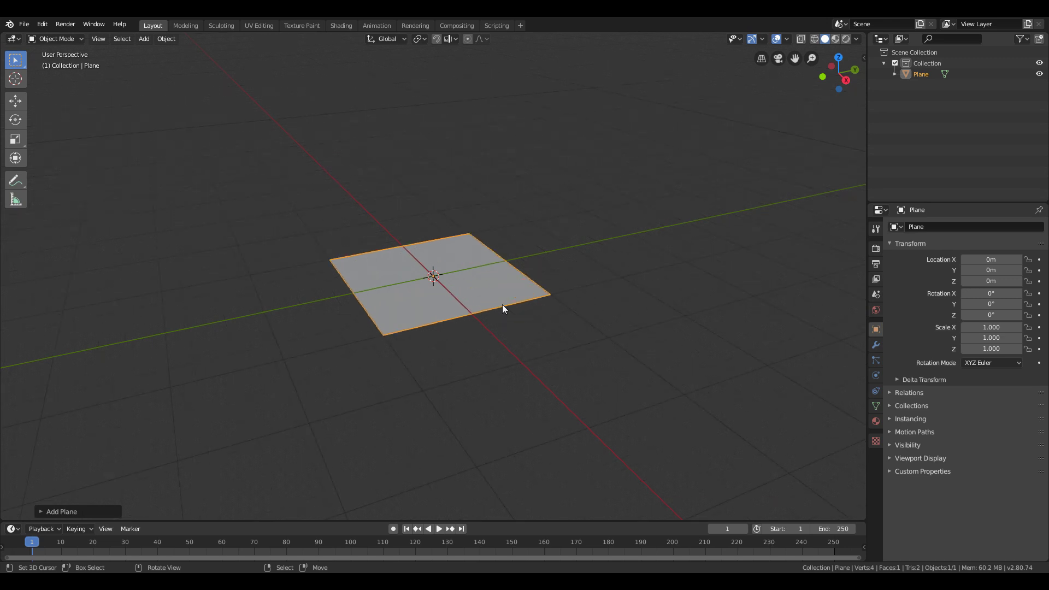
pyautogui.press('Tab')
pyautogui.rightClick(503, 305)
pyautogui.click(502, 304)
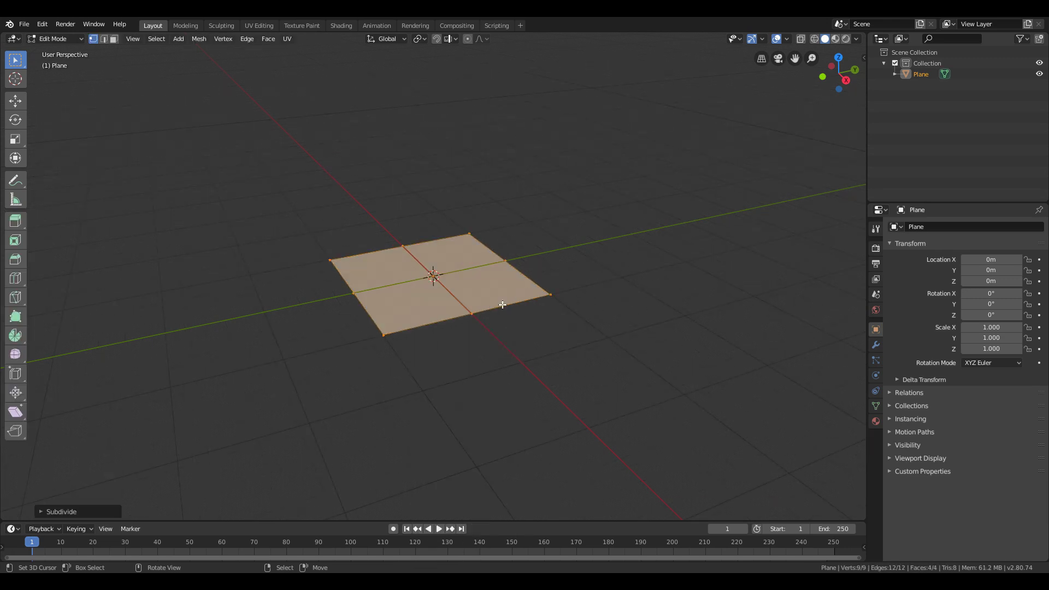
pyautogui.click(106, 514)
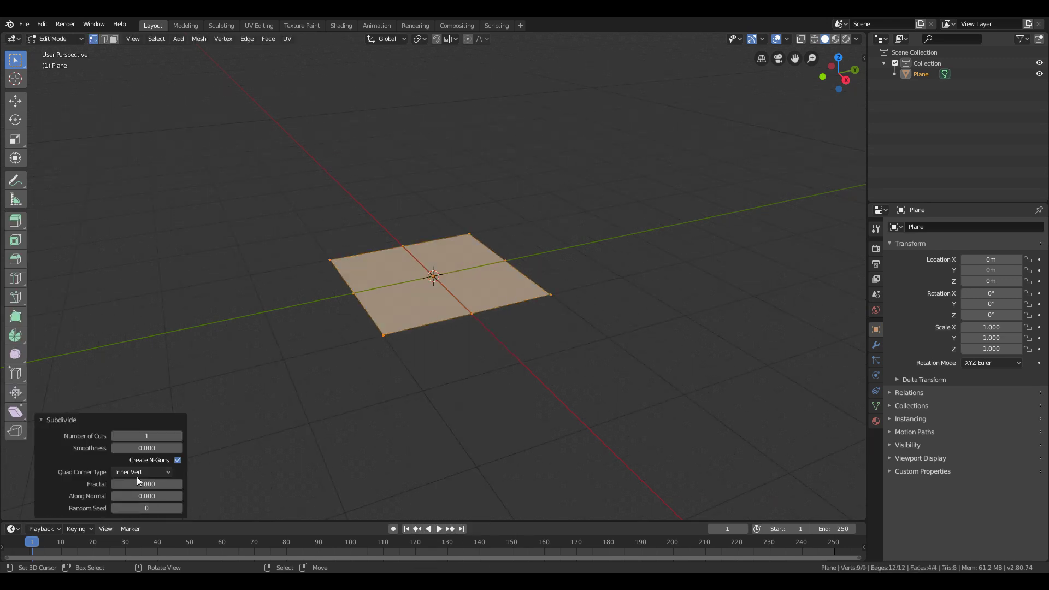
pyautogui.click(156, 438)
pyautogui.write('70')
pyautogui.press('Return')
pyautogui.click(98, 425)
# Subdivide the whole plane mesh once more and return to Object Mode
pyautogui.scroll(4, 551, 341)
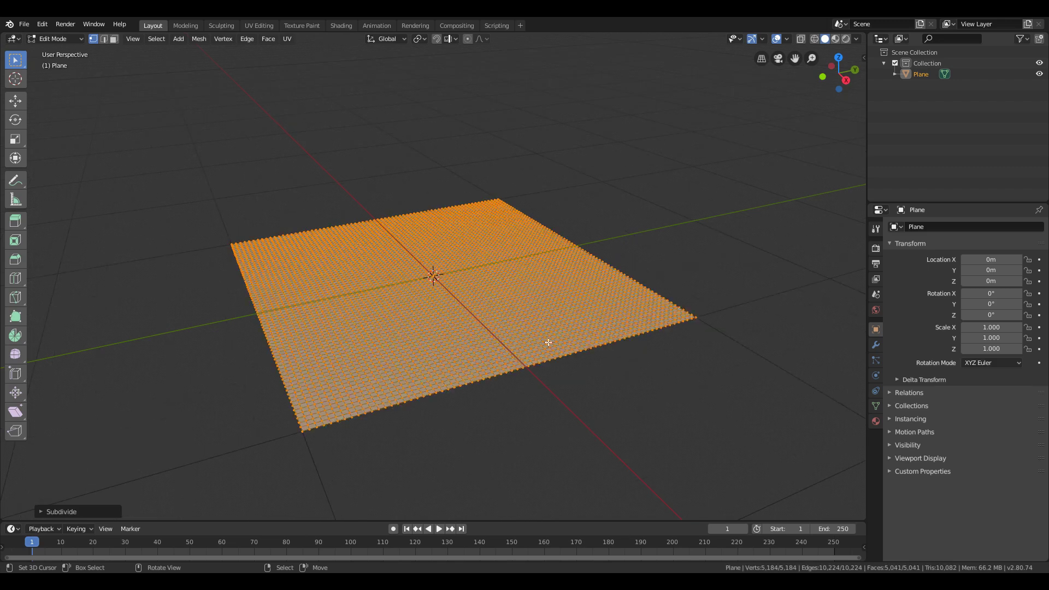
pyautogui.rightClick(550, 342)
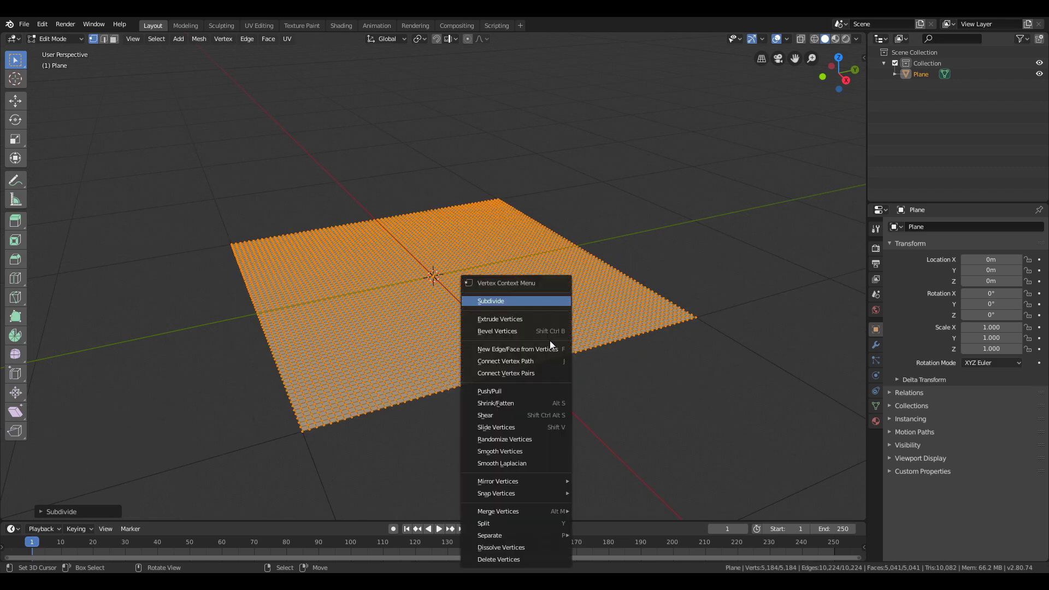
pyautogui.click(534, 299)
pyautogui.press('Tab')
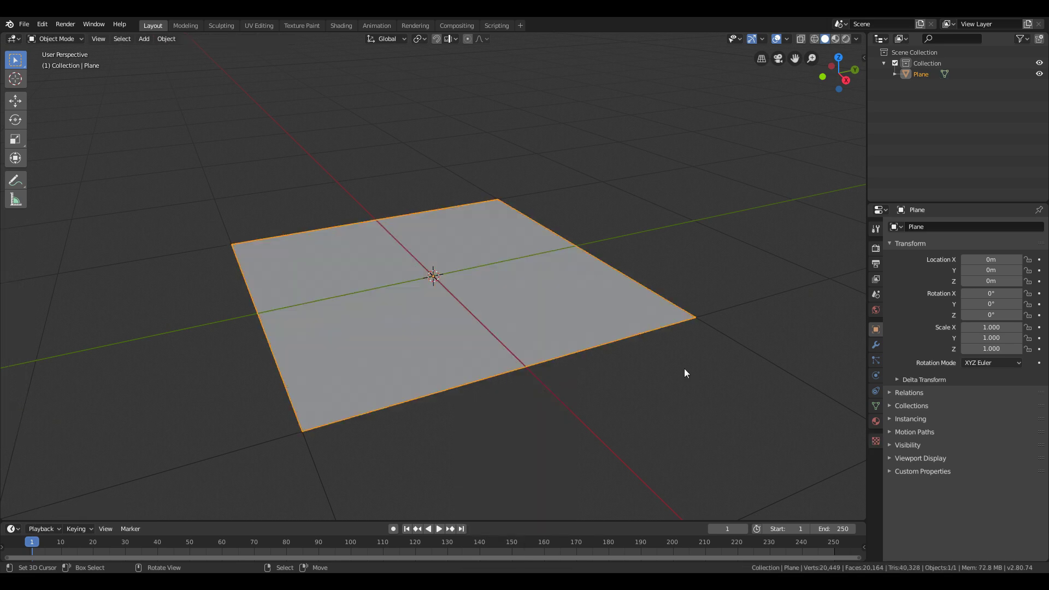
# Add a second plane, raise it about 1.55 m above the first, and scale it down to about 0.42
pyautogui.hotkey('shift', 'a')
pyautogui.moveTo(682, 363)
pyautogui.click(720, 363)
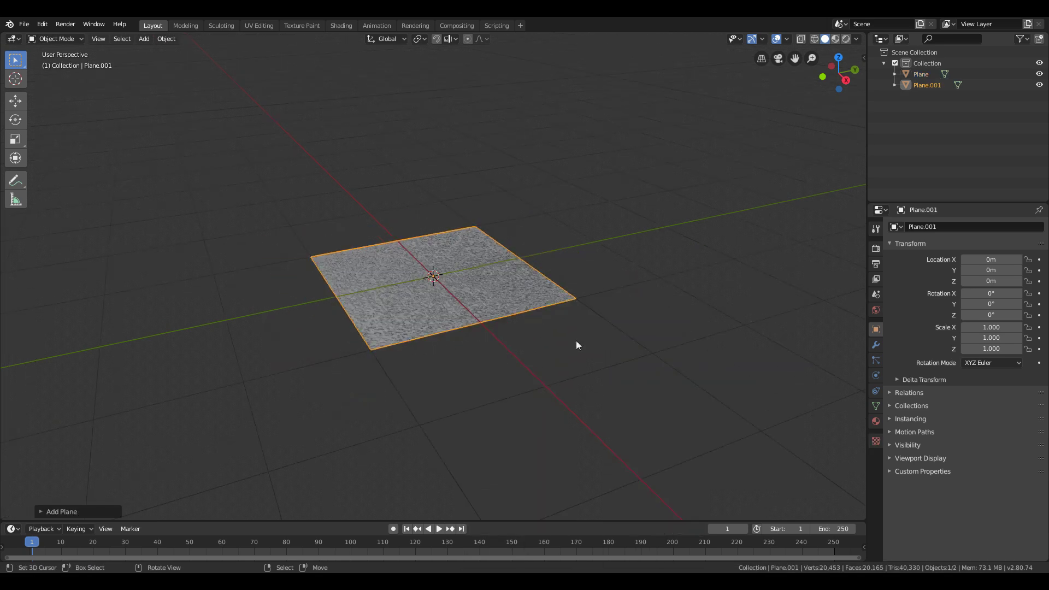
pyautogui.press('g')
pyautogui.press('z')
pyautogui.click(798, 284)
pyautogui.press('s')
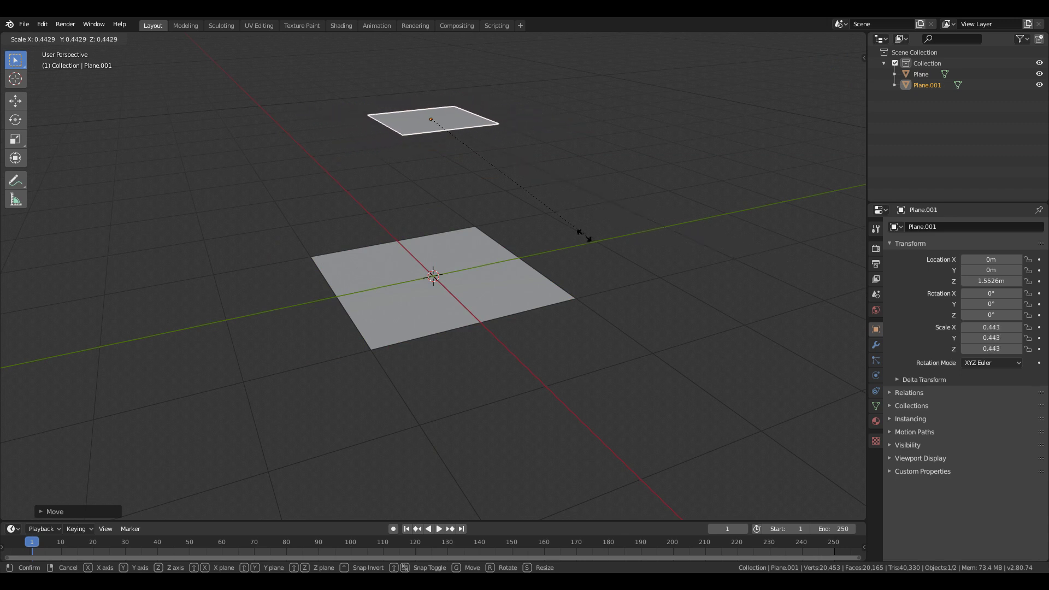
pyautogui.click(577, 234)
# Add a UV sphere and scale it down to about 0.18
pyautogui.keyDown('shift'); pyautogui.moveTo(576, 233); pyautogui.dragTo(573, 277, button='middle'); pyautogui.keyUp('shift')
pyautogui.hotkey('shift', 'a')
pyautogui.moveTo(573, 277)
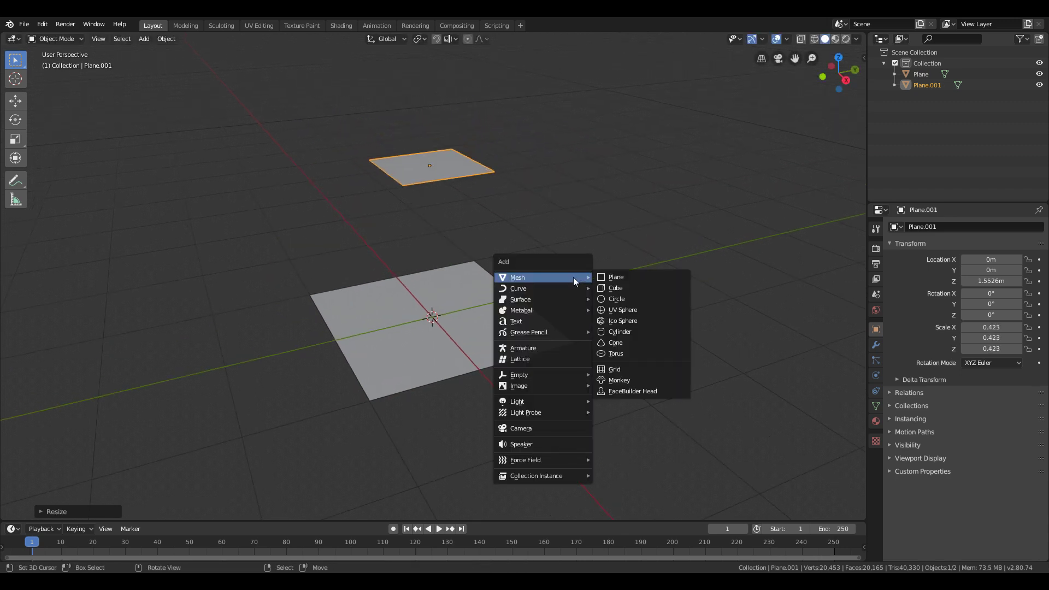
pyautogui.click(626, 310)
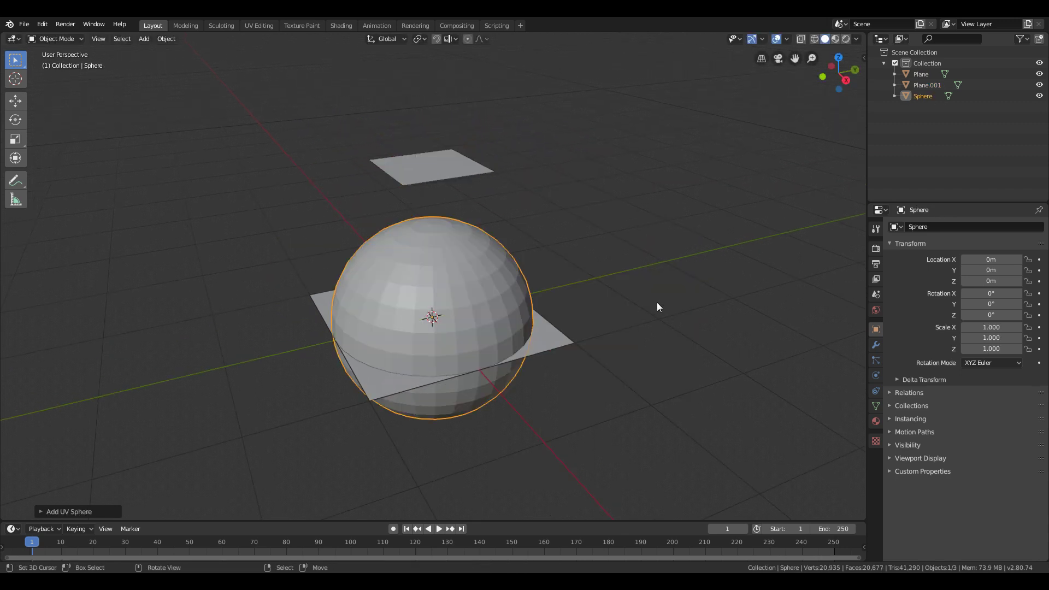
pyautogui.press('s')
pyautogui.click(480, 328)
# Move the sphere up about 0.94 m and about 1.87 m along negative Y, beside the planes, and shrink it further
pyautogui.press('g')
pyautogui.press('z')
pyautogui.click(518, 244)
pyautogui.press('g')
pyautogui.press('y')
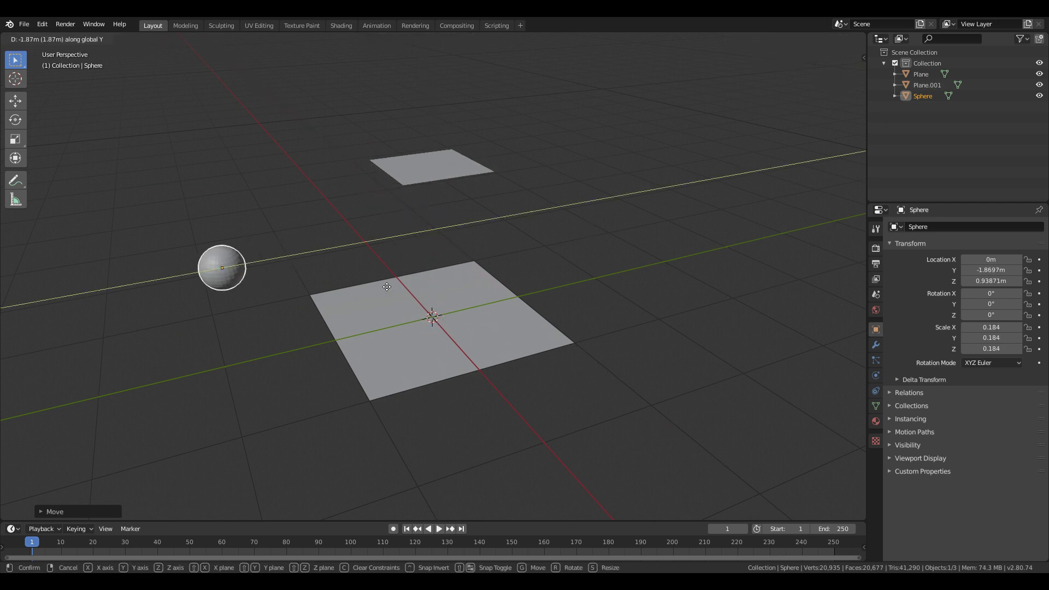
pyautogui.click(387, 289)
pyautogui.press('s')
pyautogui.click(382, 271)
# Add a particle system to the small upper plane
pyautogui.rightClick(433, 168)
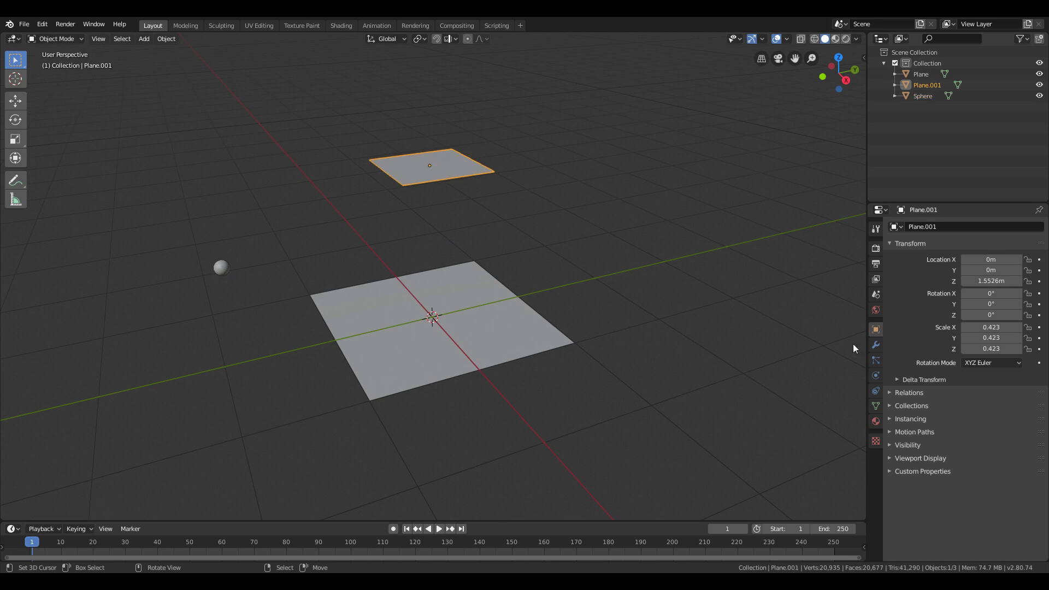
pyautogui.click(875, 361)
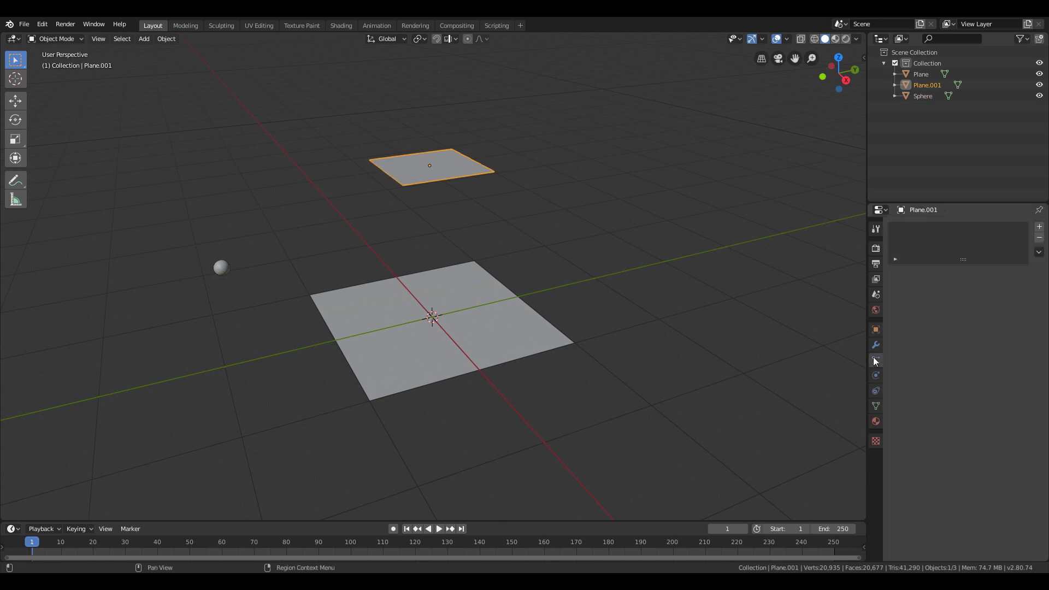
pyautogui.click(1040, 227)
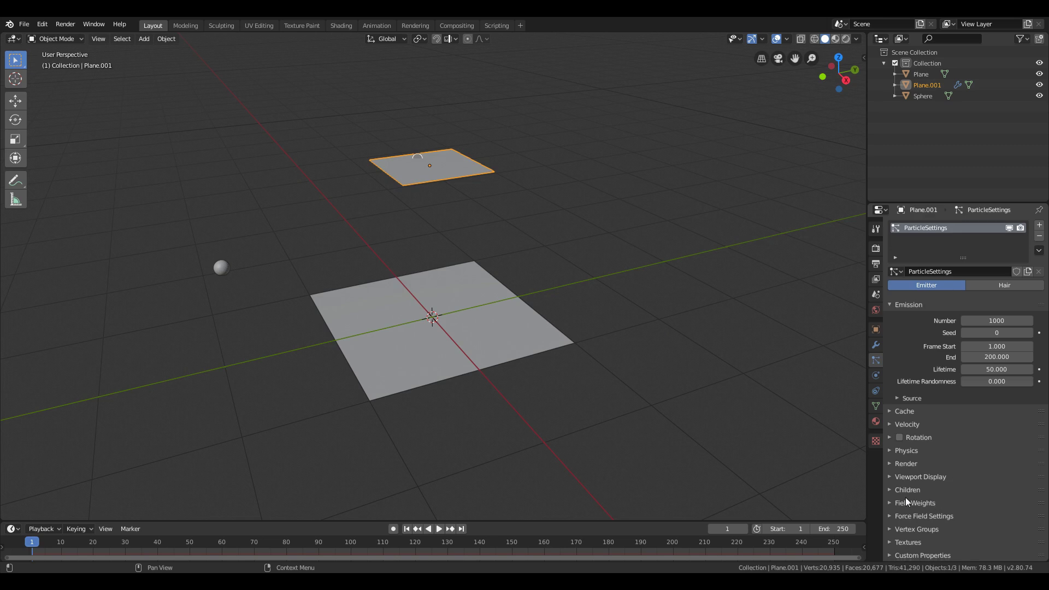
# Render the upper plane's particles as Object, with the small sphere as the instance object
pyautogui.click(935, 464)
pyautogui.click(1003, 480)
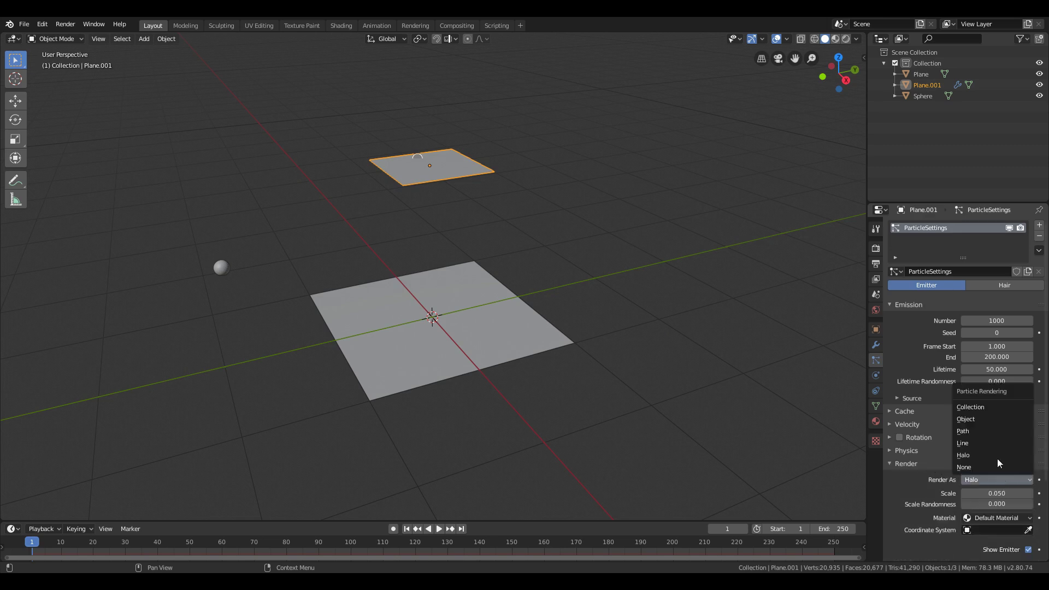
pyautogui.click(979, 419)
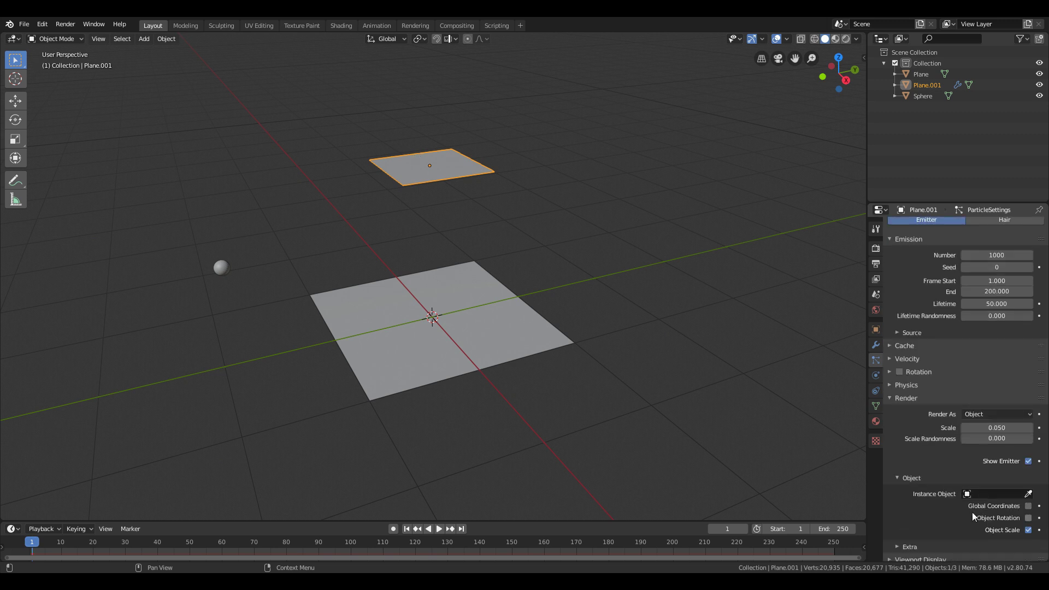
pyautogui.click(1028, 494)
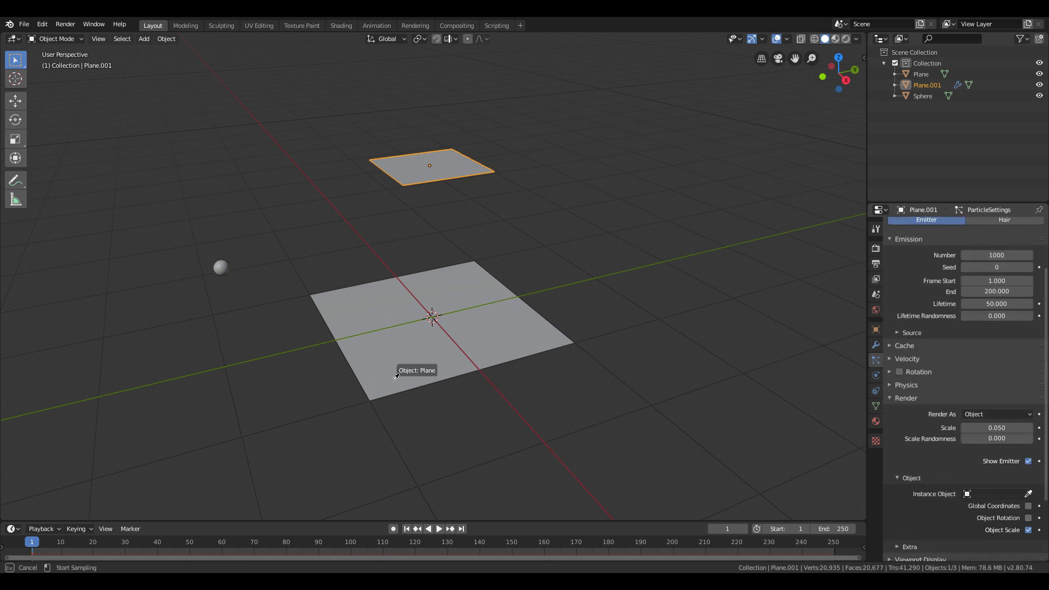
pyautogui.click(220, 267)
pyautogui.scroll(1, 988, 485)
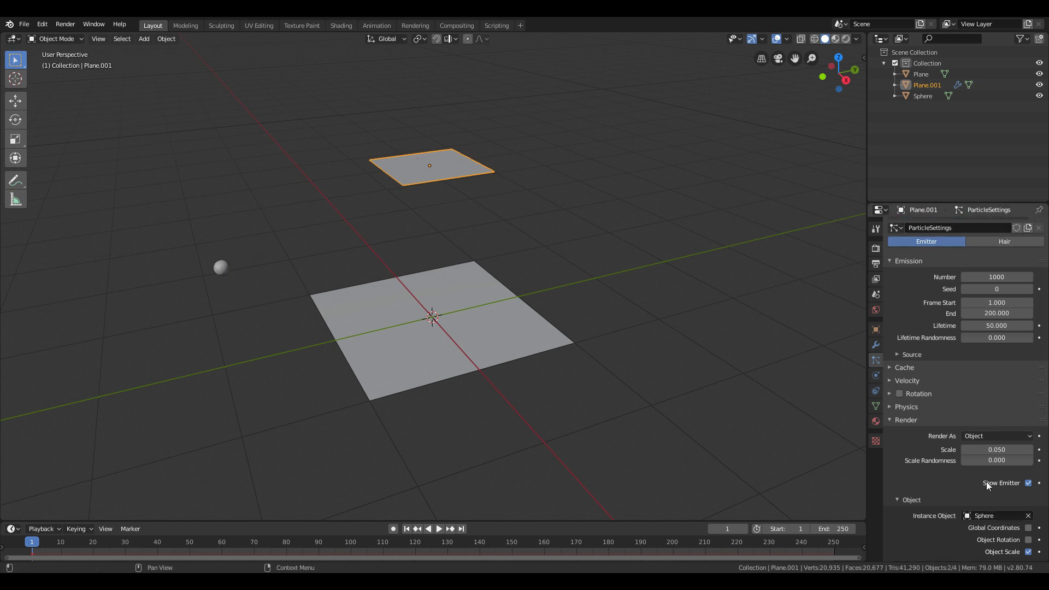
# Set the particle render scale to 0.15 and the emission number to 20 while the animation plays
pyautogui.press('space')
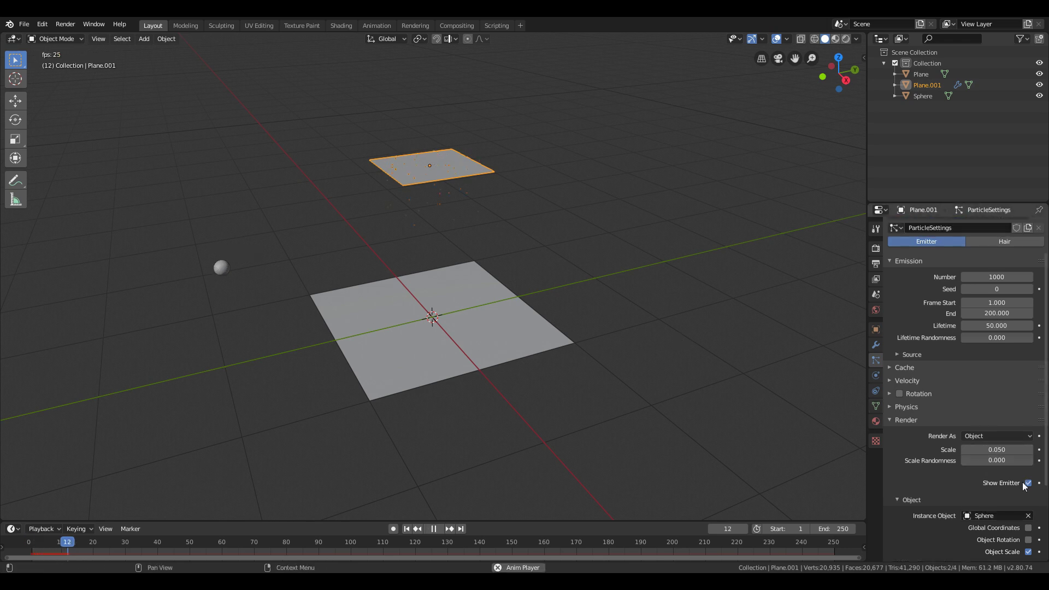
pyautogui.moveTo(997, 449); pyautogui.dragTo(1039, 450)
pyautogui.click(992, 274)
pyautogui.write('20')
pyautogui.press('Return')
pyautogui.press('space')
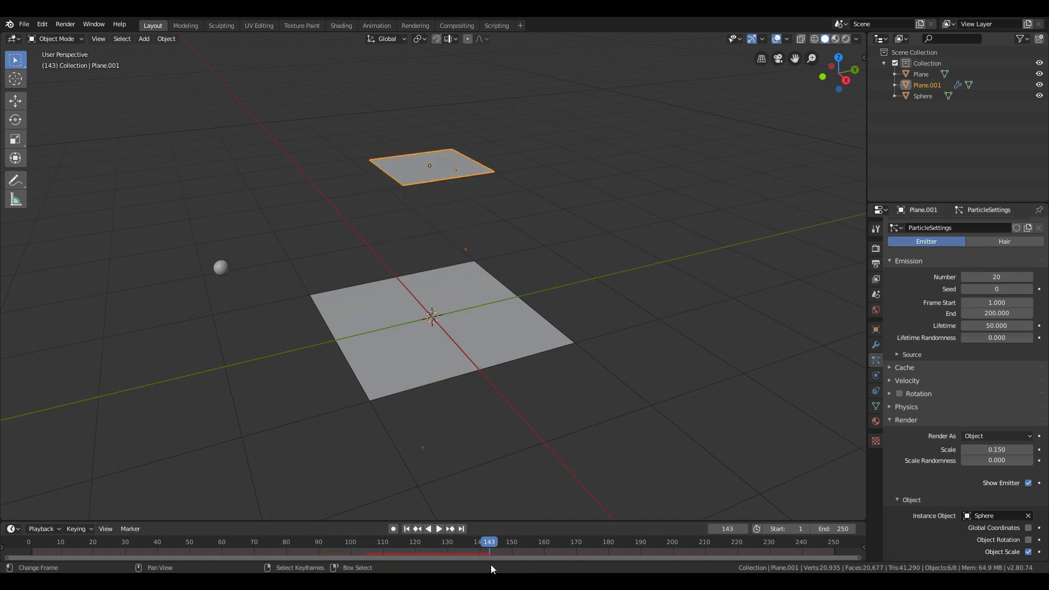
# Replay the particle animation from the first frame and watch the spheres falling through the lower plane
pyautogui.hotkey('shift', 'Left')
pyautogui.press('space')
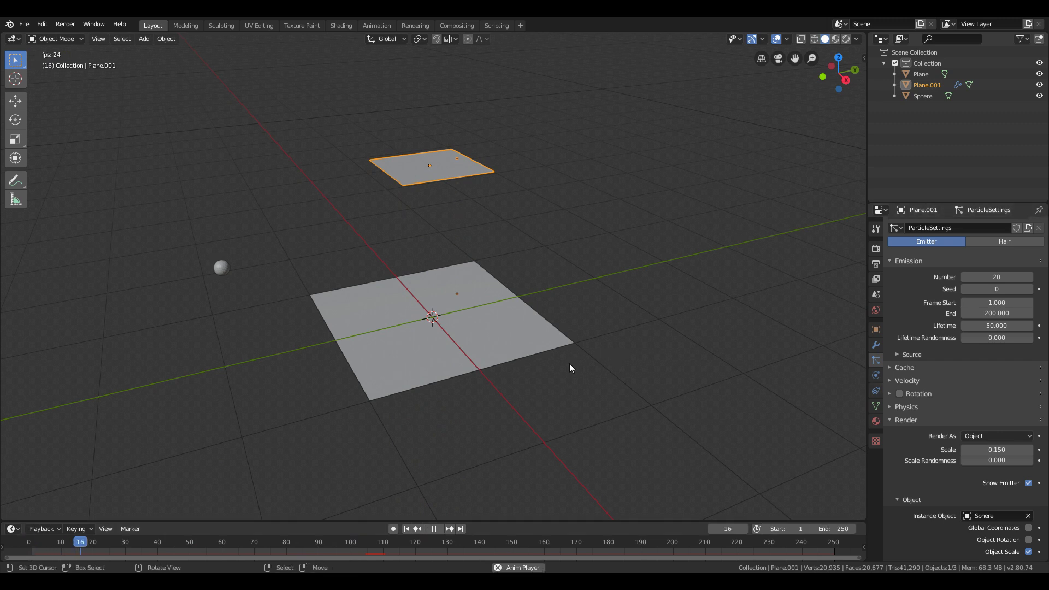
pyautogui.scroll(2, 569, 368)
pyautogui.press('space')
# Enable Dynamic Paint physics on the upper emitter plane with type Brush, and add the brush
pyautogui.moveTo(570, 343); pyautogui.dragTo(678, 372, button='middle')
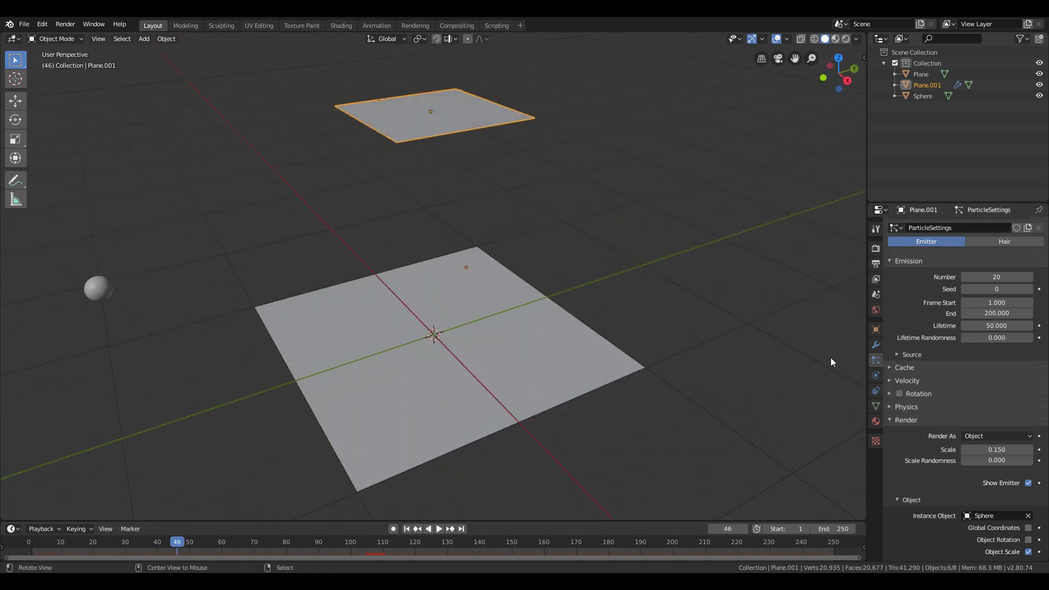
pyautogui.click(877, 376)
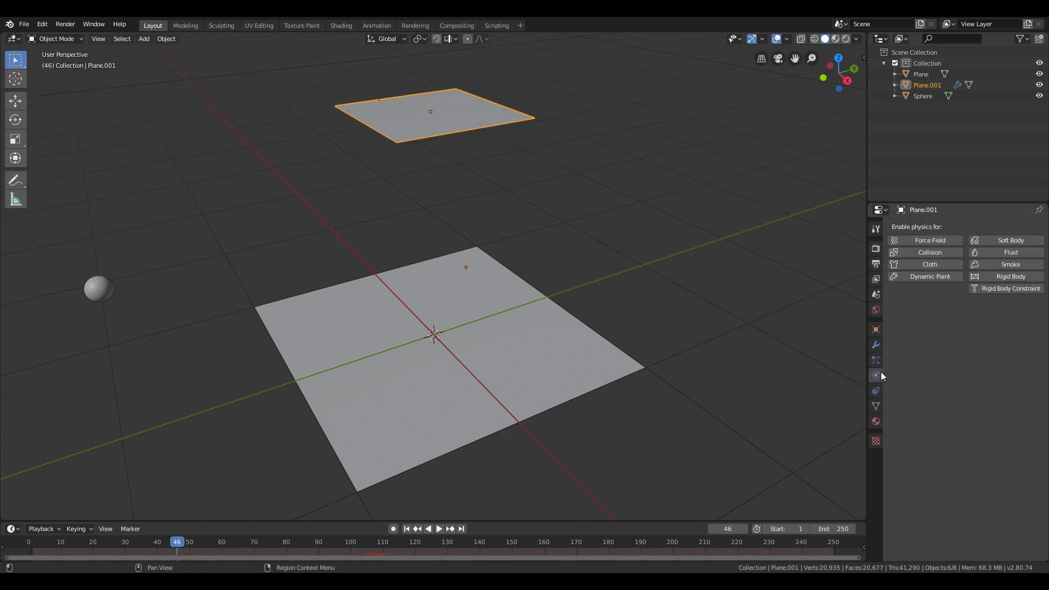
pyautogui.click(936, 277)
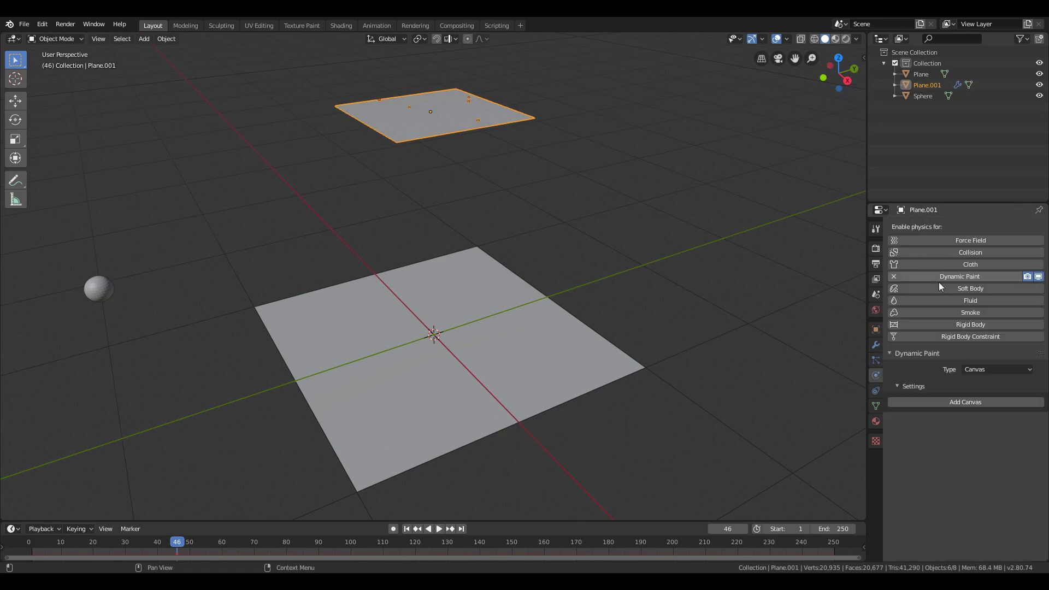
pyautogui.click(995, 368)
pyautogui.click(966, 390)
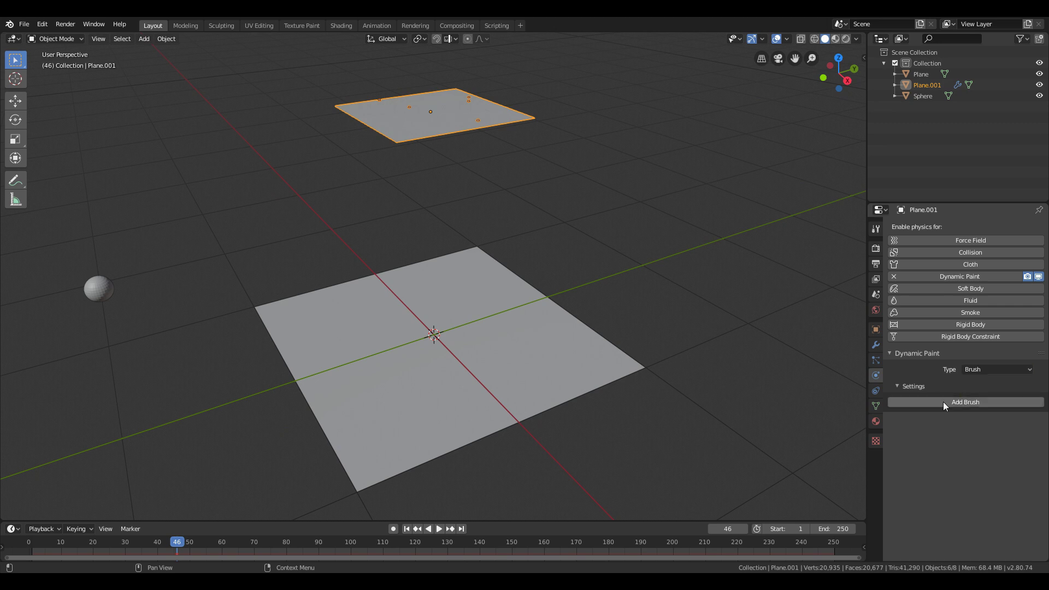
pyautogui.click(954, 401)
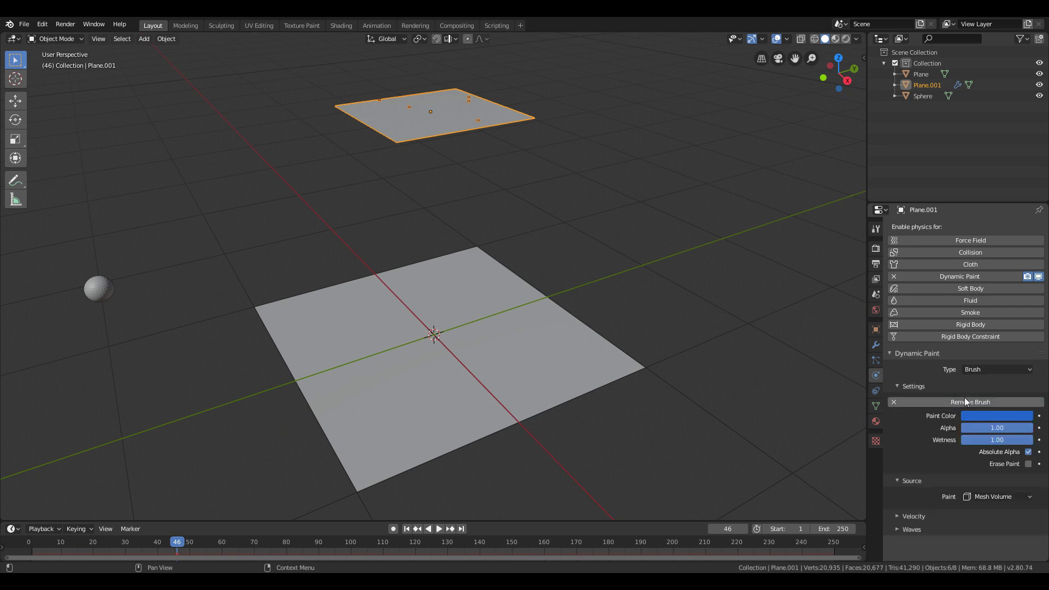
# Set the brush's paint source to Particle System using ParticleSettings, and play the animation
pyautogui.click(1003, 495)
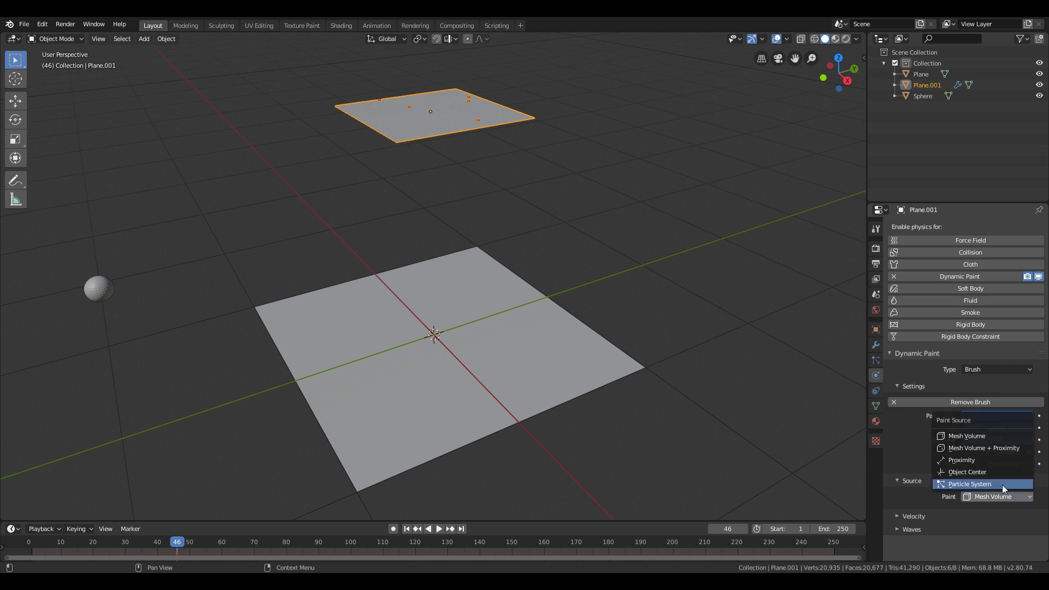
pyautogui.click(1002, 485)
pyautogui.click(992, 516)
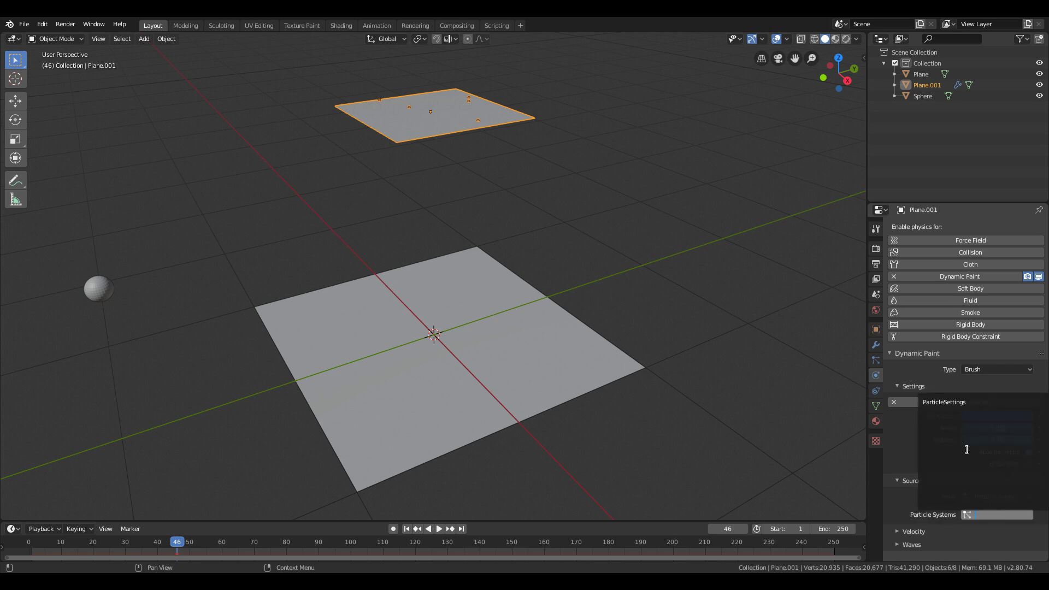
pyautogui.click(975, 408)
pyautogui.keyDown('shift'); pyautogui.moveTo(596, 411); pyautogui.dragTo(614, 357, button='middle'); pyautogui.keyUp('shift')
pyautogui.press('space')
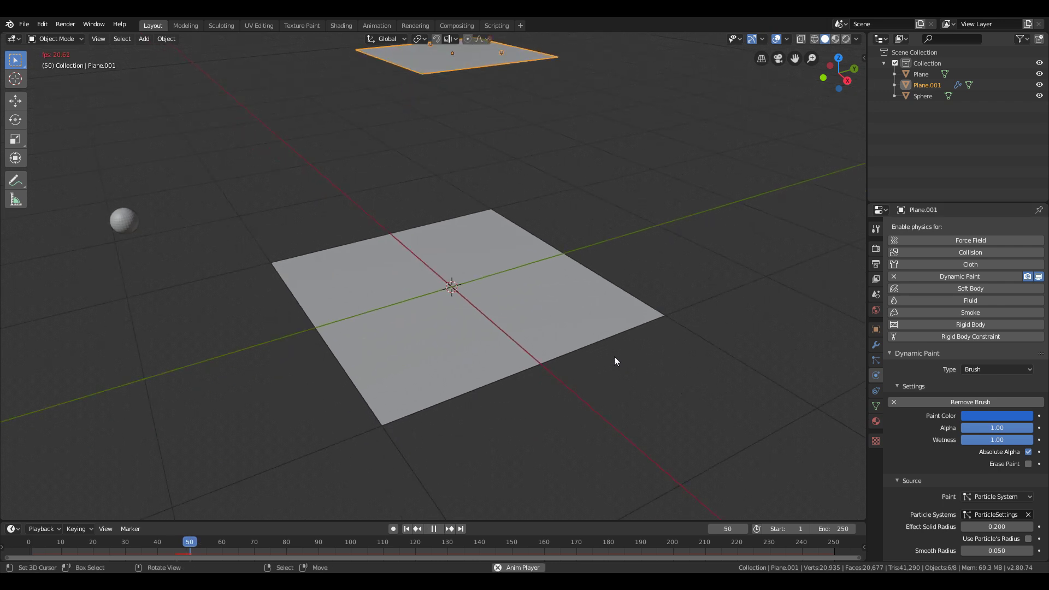
# Stop playback, enable Dynamic Paint physics on the lower plane with type Canvas, and add the canvas
pyautogui.press('space')
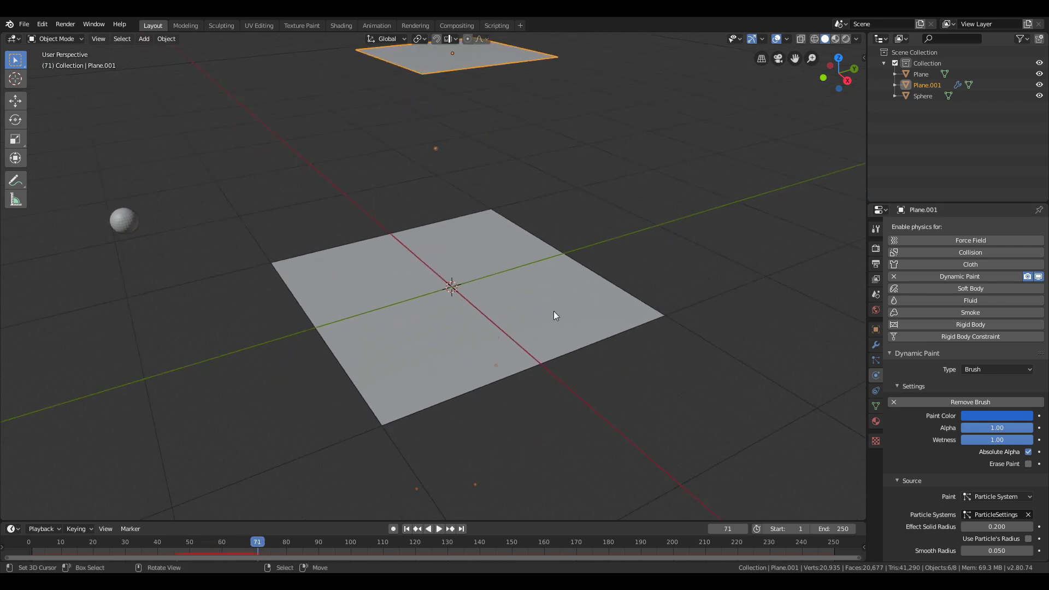
pyautogui.click(577, 334)
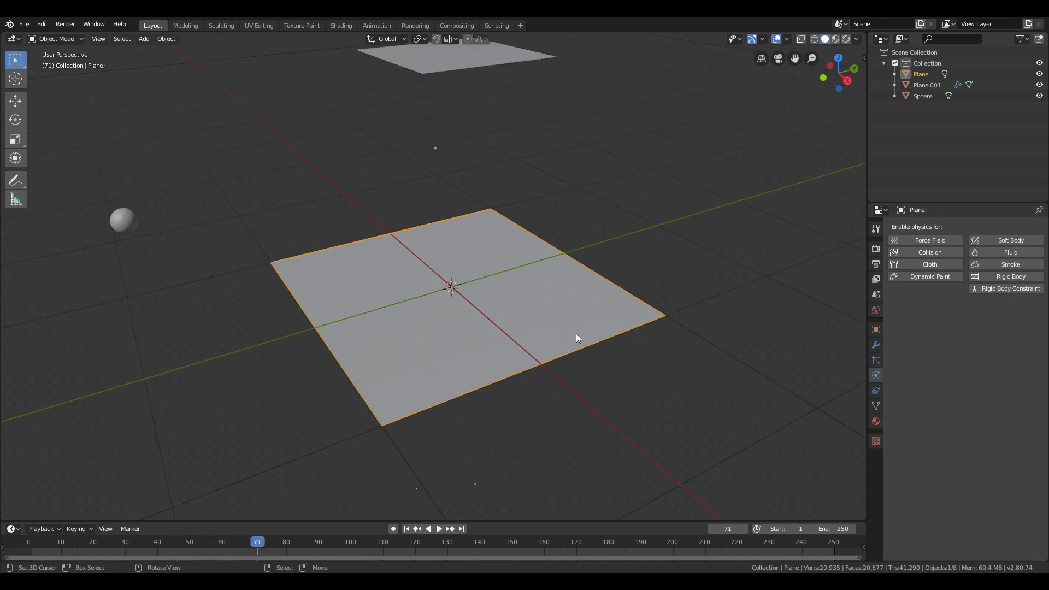
pyautogui.click(937, 275)
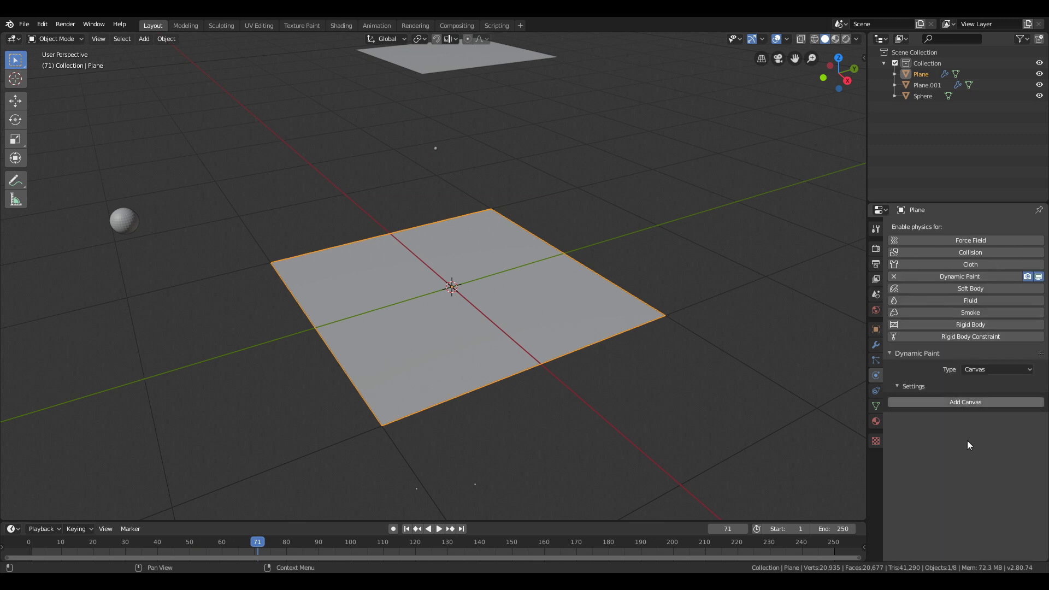
pyautogui.click(992, 366)
pyautogui.click(992, 365)
pyautogui.click(946, 403)
# Set the canvas surface type to Waves and play the animation to preview the ripples on the plane
pyautogui.scroll(-5, 971, 465)
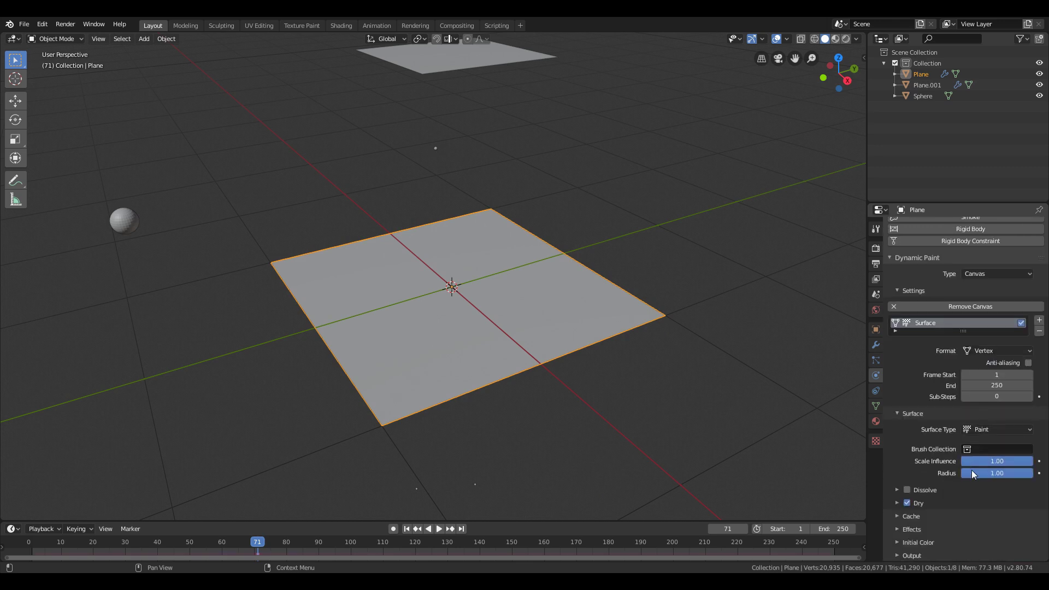
pyautogui.click(984, 430)
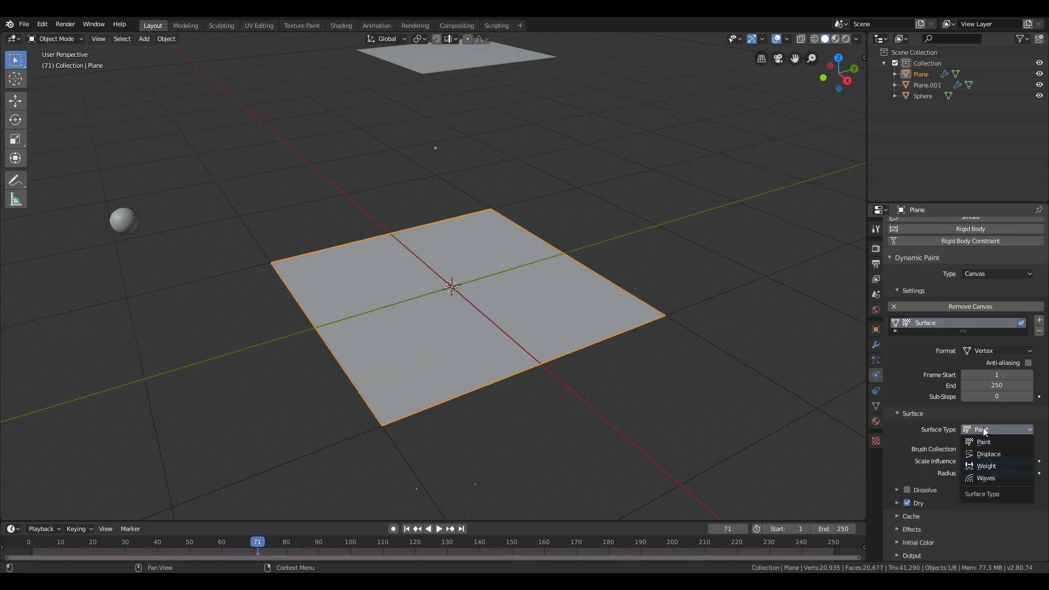
pyautogui.click(1001, 478)
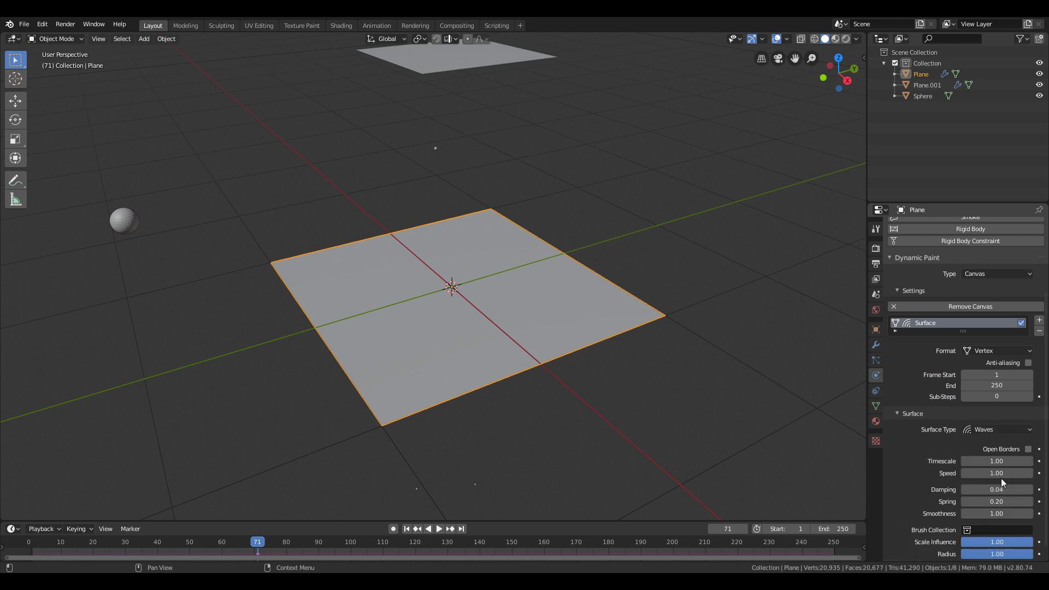
pyautogui.scroll(-1, 929, 451)
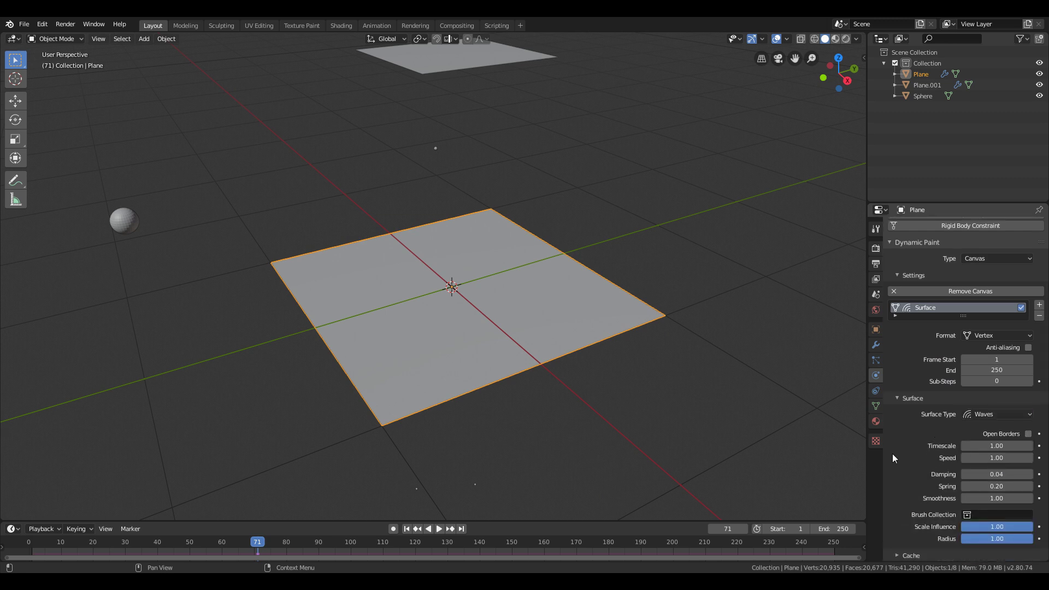
pyautogui.press('space')
pyautogui.moveTo(654, 411); pyautogui.dragTo(642, 344, button='middle')
pyautogui.press('space')
# Shade the rippling plane smooth and play the animation to check the waves
pyautogui.click(163, 39)
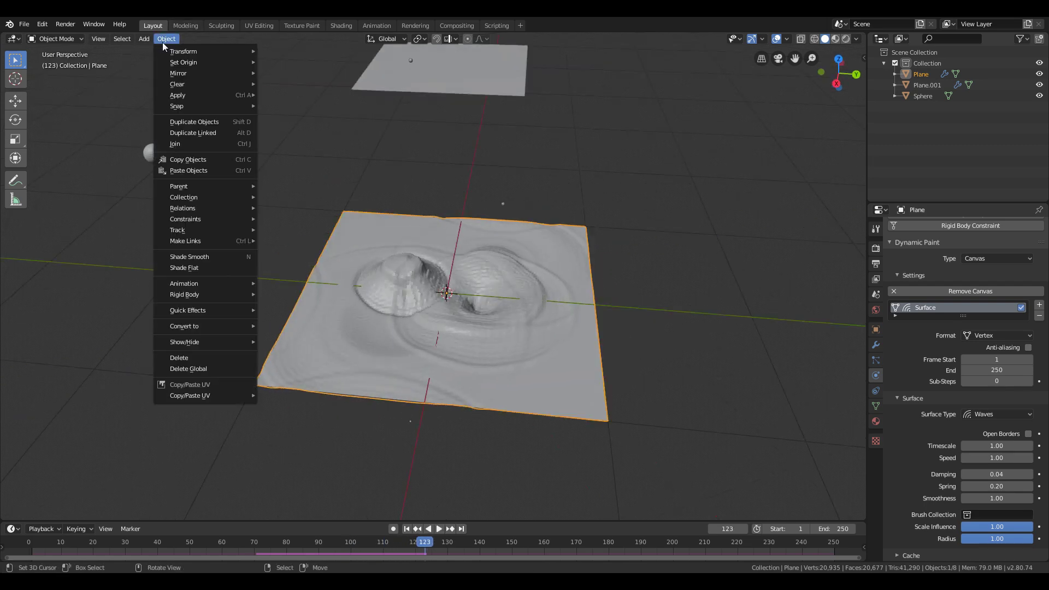
pyautogui.click(252, 257)
pyautogui.moveTo(258, 266); pyautogui.dragTo(520, 304, button='middle')
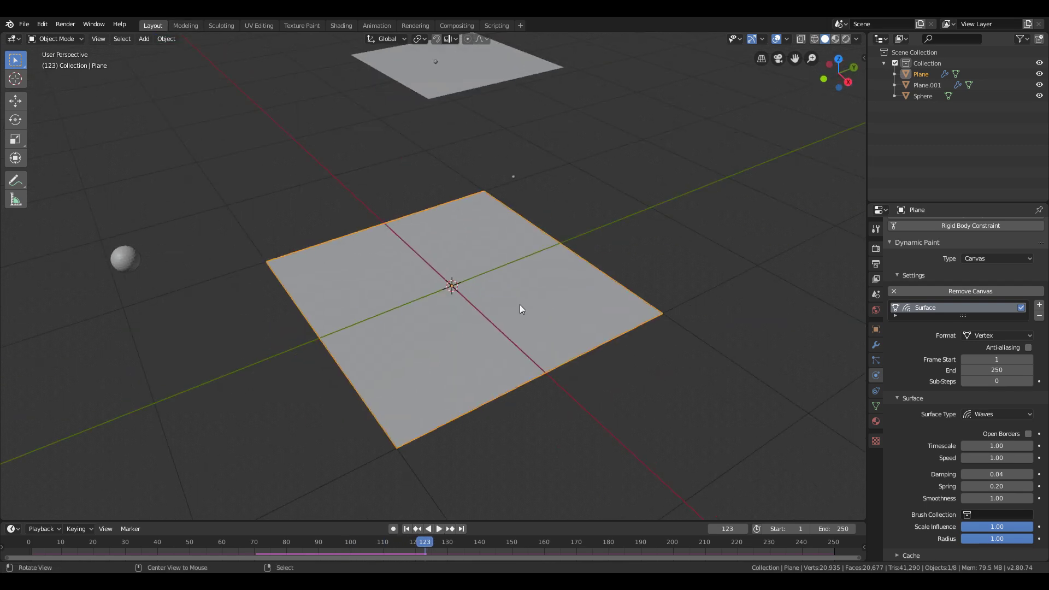
pyautogui.press('space')
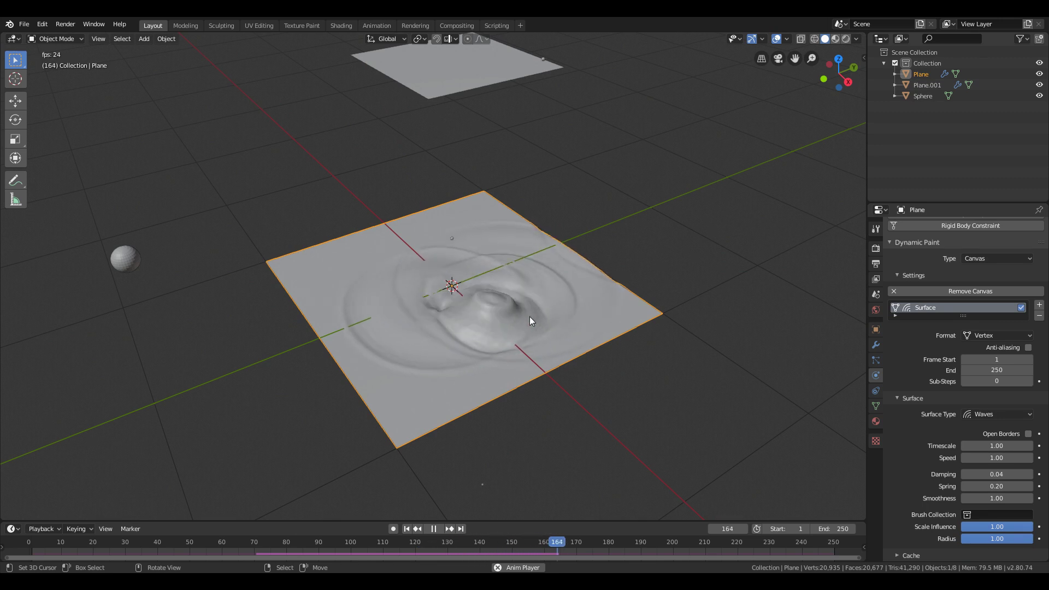
pyautogui.press('space')
# Rewind to frame 0 and set the wave timescale to 0.40, speed 3.94, damping 0.60, spring 0.20 and smoothness 0.10
pyautogui.moveTo(595, 540); pyautogui.dragTo(21, 518)
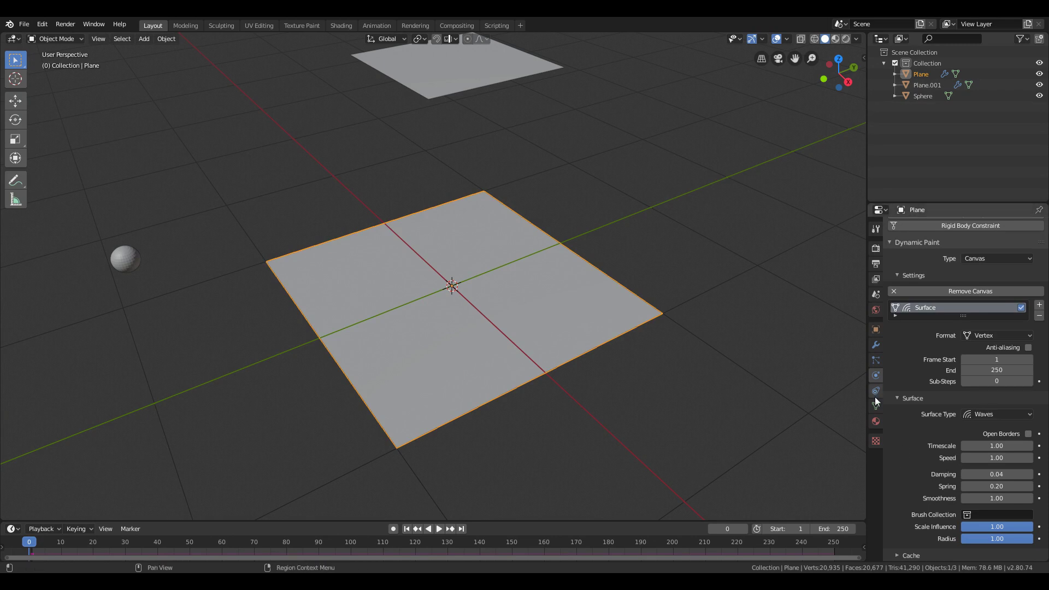
pyautogui.click(981, 445)
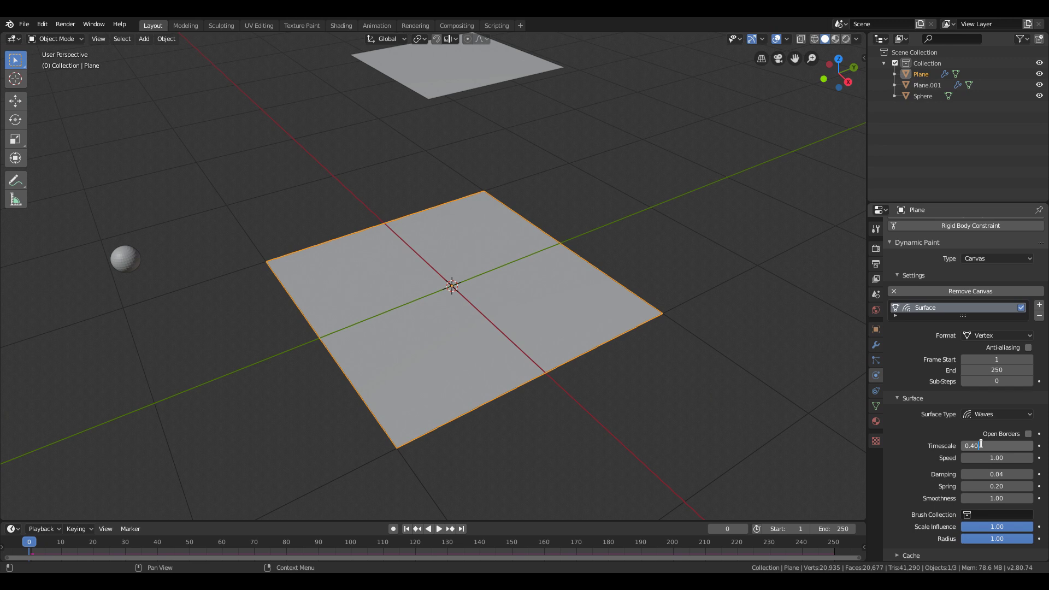
pyautogui.press('Tab')
pyautogui.write('3.94')
pyautogui.press('Tab')
pyautogui.write('0')
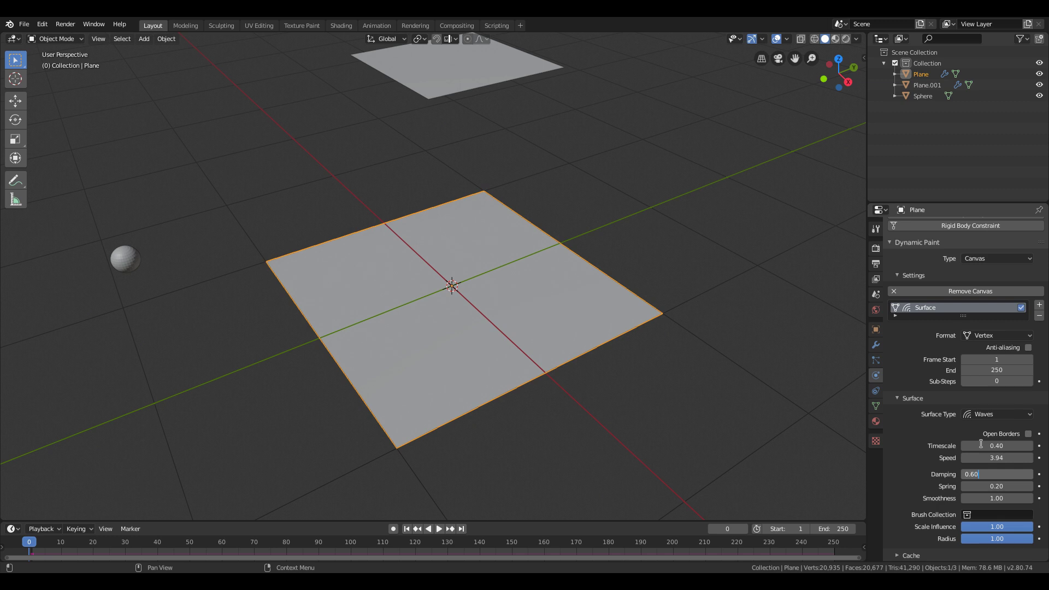
pyautogui.press('Tab')
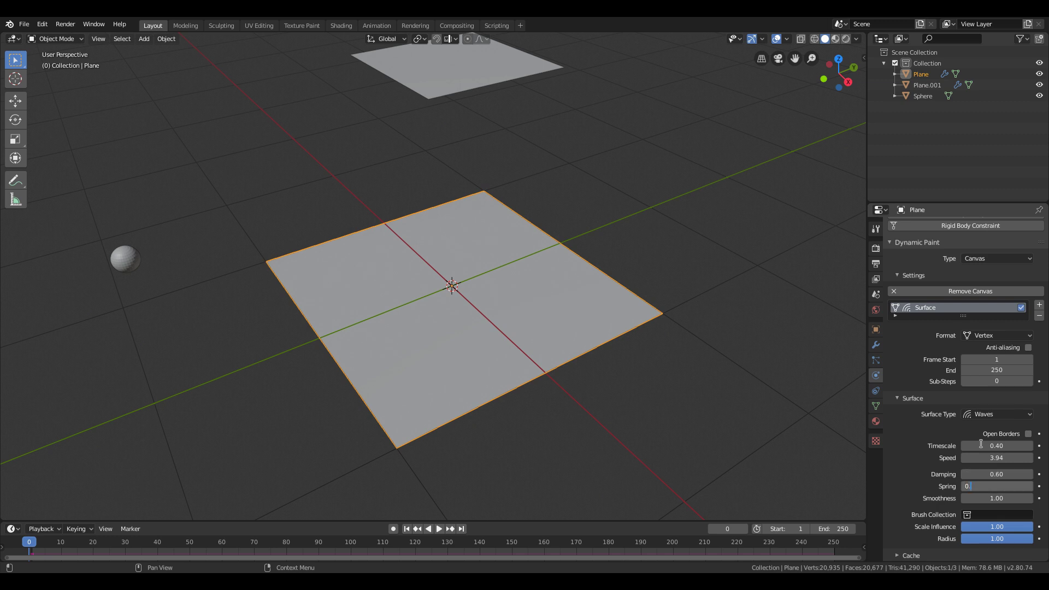
pyautogui.press('Tab')
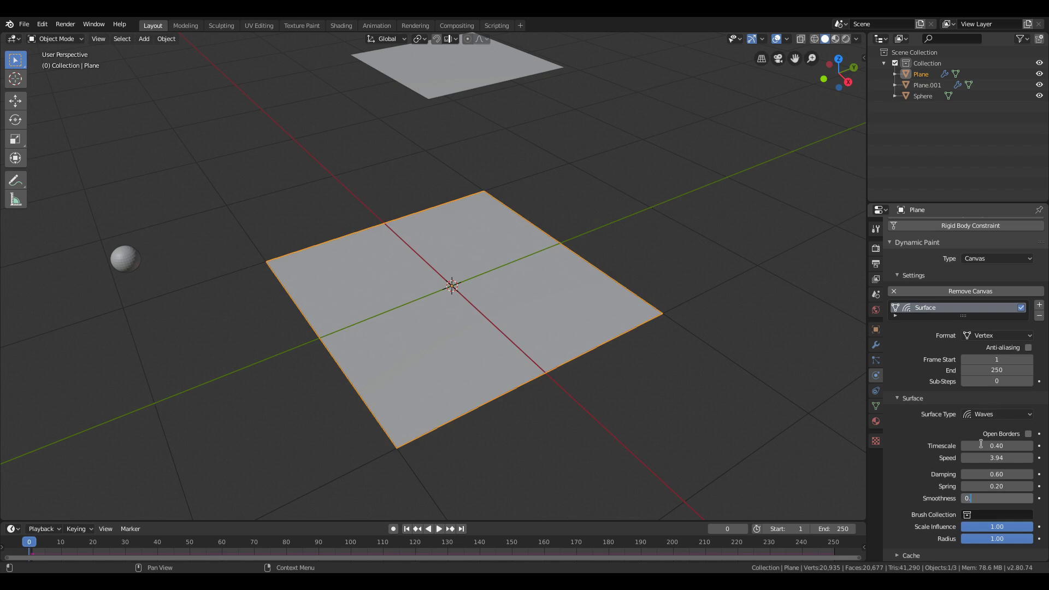
pyautogui.press('Return')
# Play the animation from the start to examine the ripples with the adjusted wave settings
pyautogui.press('space')
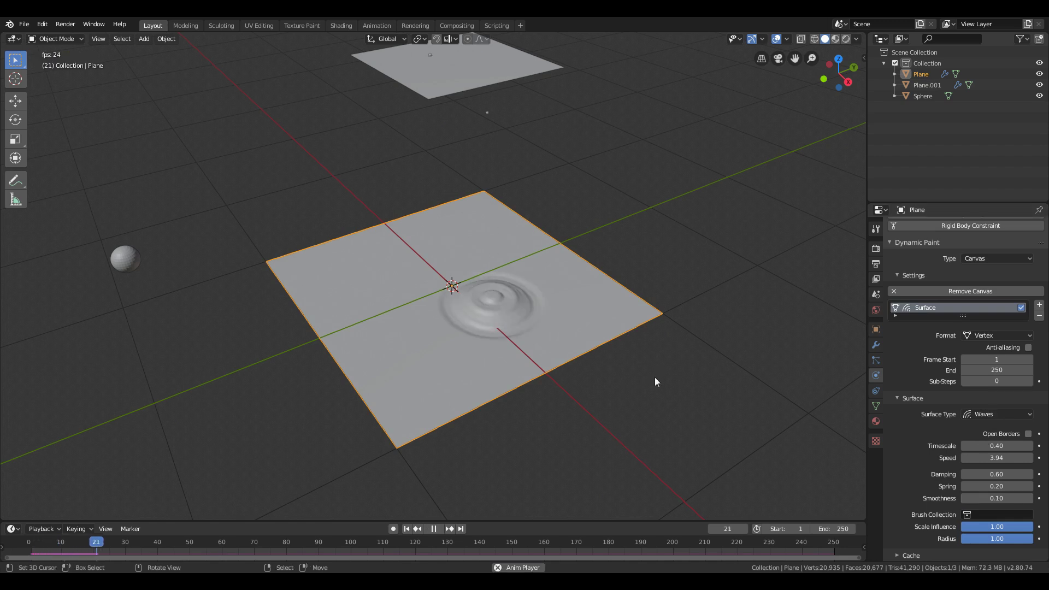
pyautogui.moveTo(654, 377); pyautogui.dragTo(568, 357, button='middle')
pyautogui.press('space')
# Switch to the Shading workspace and give the lower plane a new material with metallic 1.000 and roughness 0.000
pyautogui.click(341, 25)
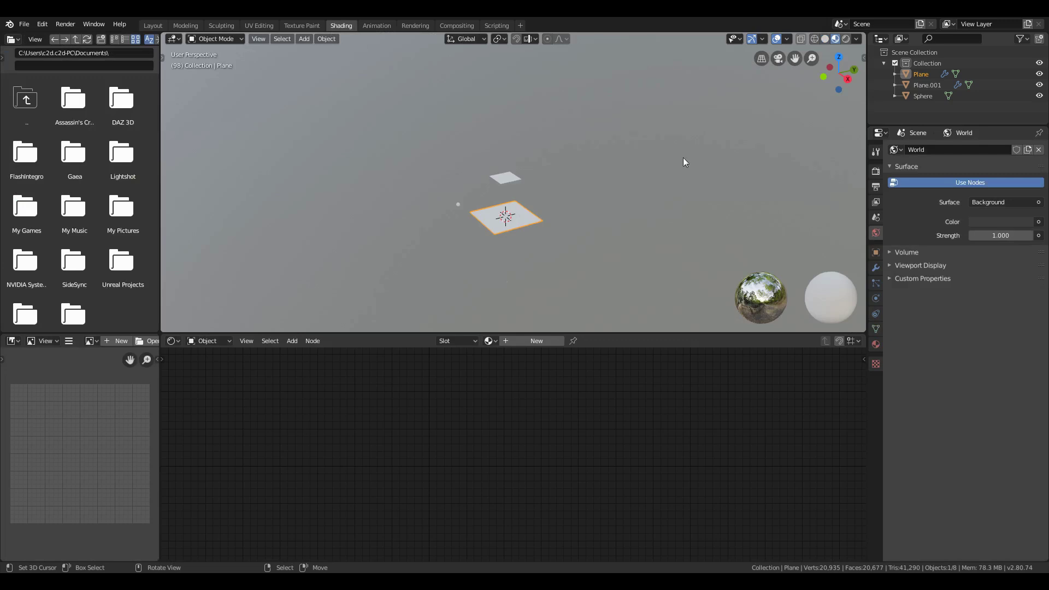
pyautogui.scroll(6, 563, 231)
pyautogui.moveTo(565, 250); pyautogui.dragTo(576, 187, button='middle')
pyautogui.scroll(3, 629, 205)
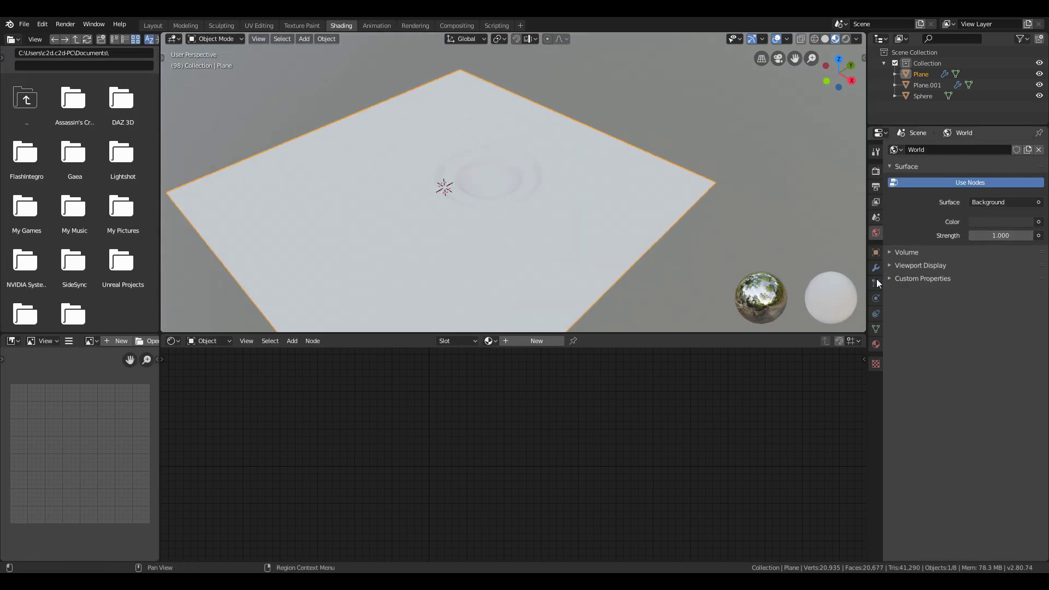
pyautogui.click(875, 344)
pyautogui.click(951, 197)
pyautogui.moveTo(987, 384); pyautogui.dragTo(1030, 384)
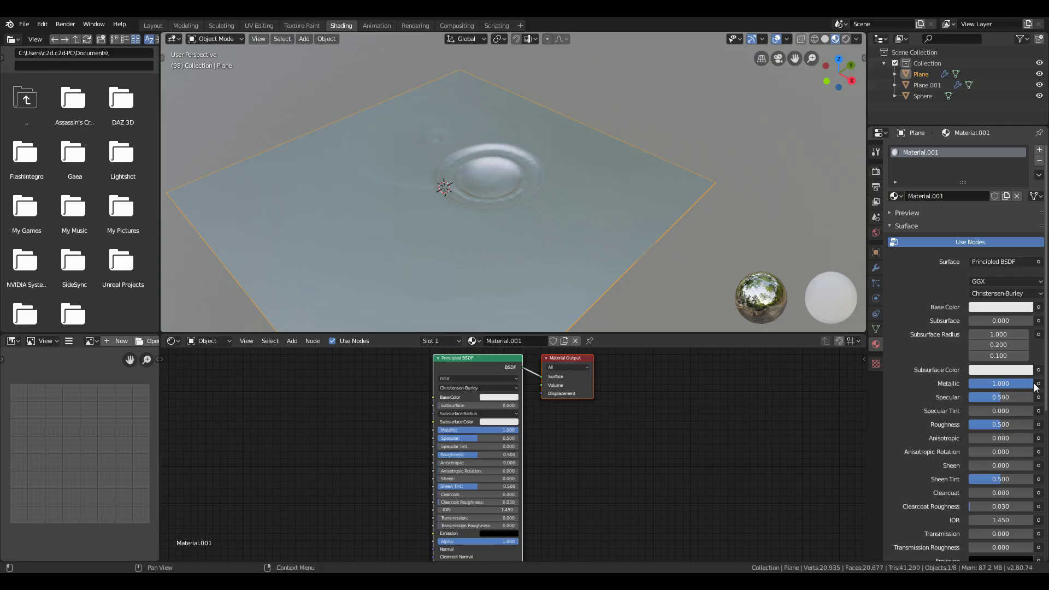
pyautogui.moveTo(1006, 425); pyautogui.dragTo(970, 425)
# Show the 3D viewport full screen and play the animation to inspect the reflective ripples
pyautogui.keyDown('alt'); pyautogui.moveTo(623, 204); pyautogui.dragTo(542, 209); pyautogui.keyUp('alt')
pyautogui.hotkey('ctrl', 'alt', 'space')
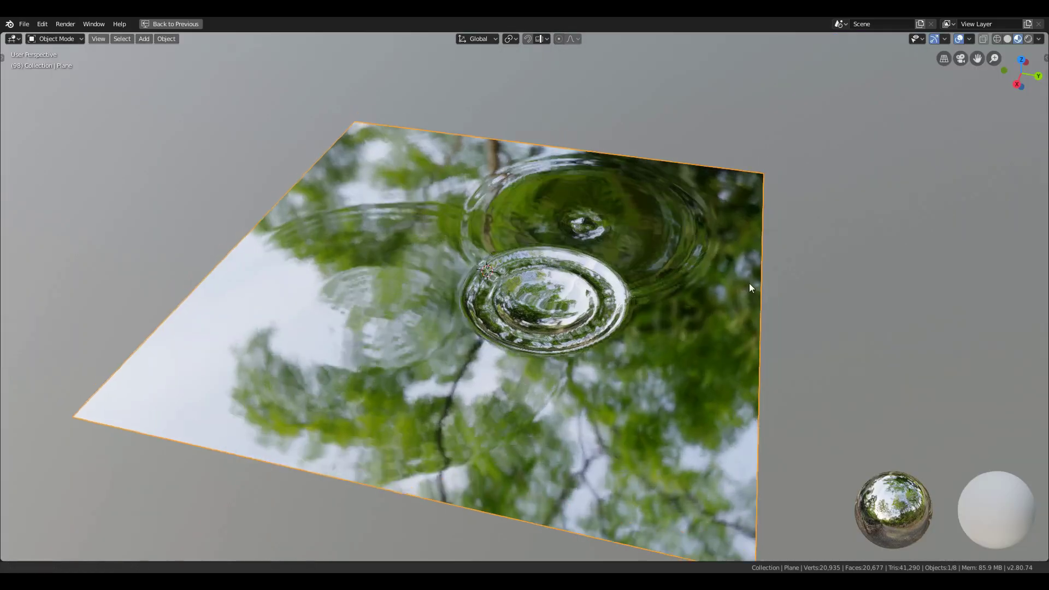
pyautogui.press('space')
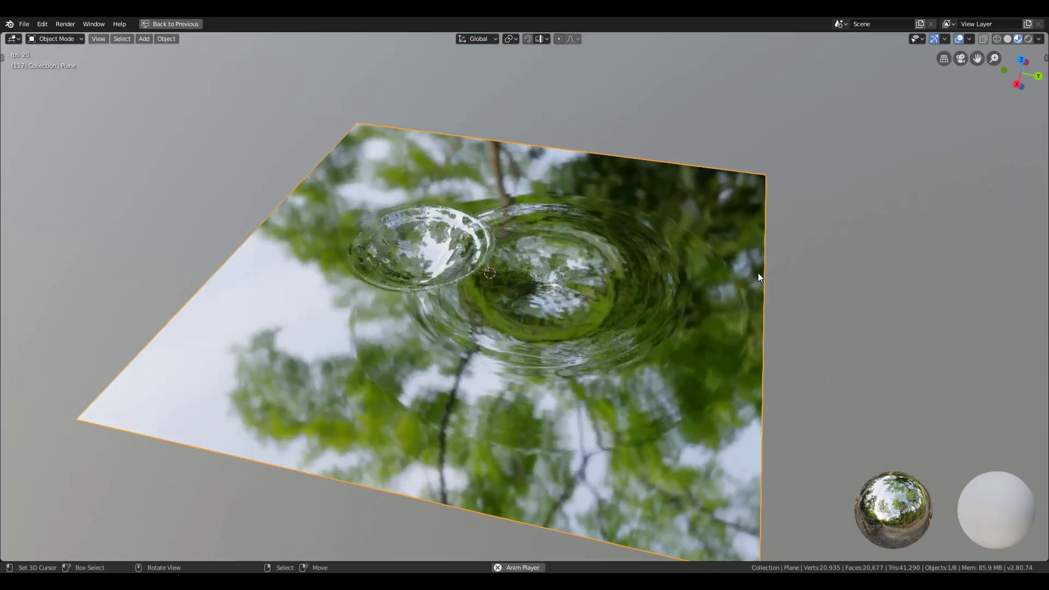
pyautogui.moveTo(759, 274)
pyautogui.keyDown('alt'); pyautogui.mouseDown()
pyautogui.moveTo(666, 287)
pyautogui.moveTo(738, 278)
pyautogui.mouseUp(); pyautogui.keyUp('alt')
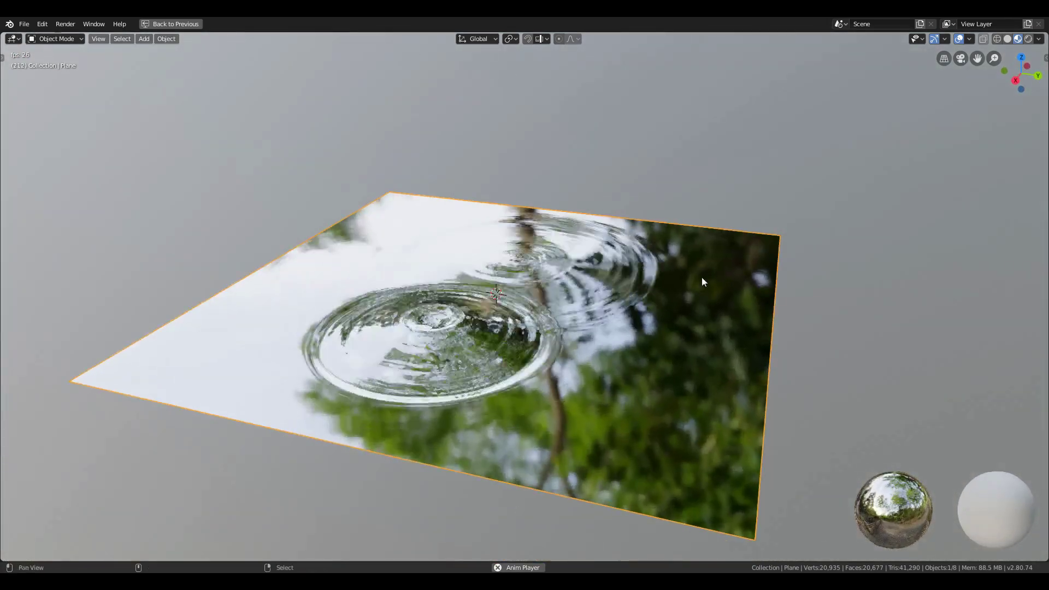
pyautogui.scroll(-4, 702, 290)
pyautogui.press('space')
# Scale down the upper emitter plane and replay the animation to check where the drops land
pyautogui.click(530, 54)
pyautogui.press('s')
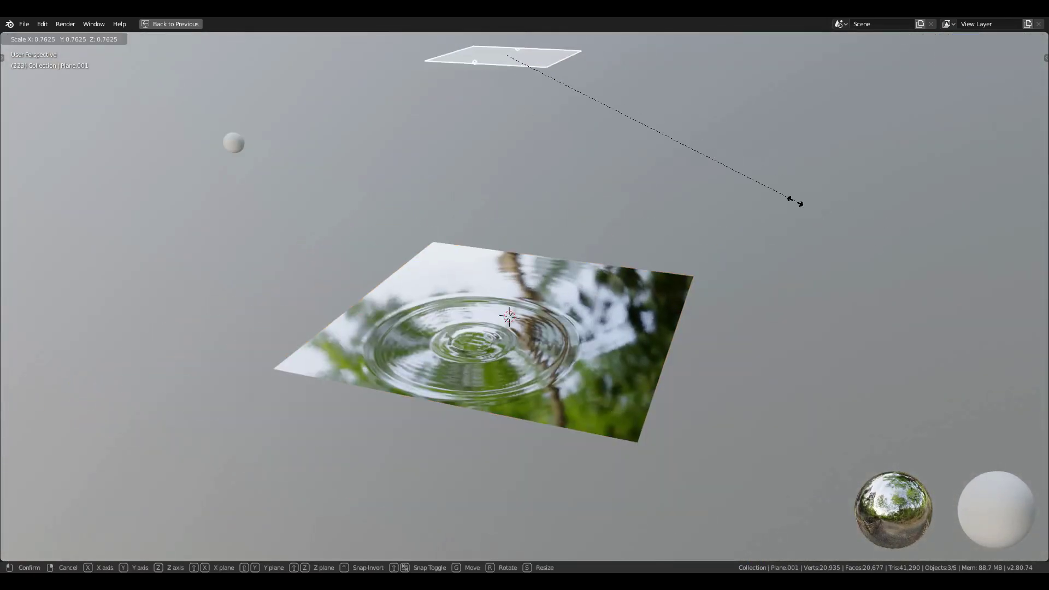
pyautogui.click(721, 180)
pyautogui.press('space')
pyautogui.scroll(5, 603, 274)
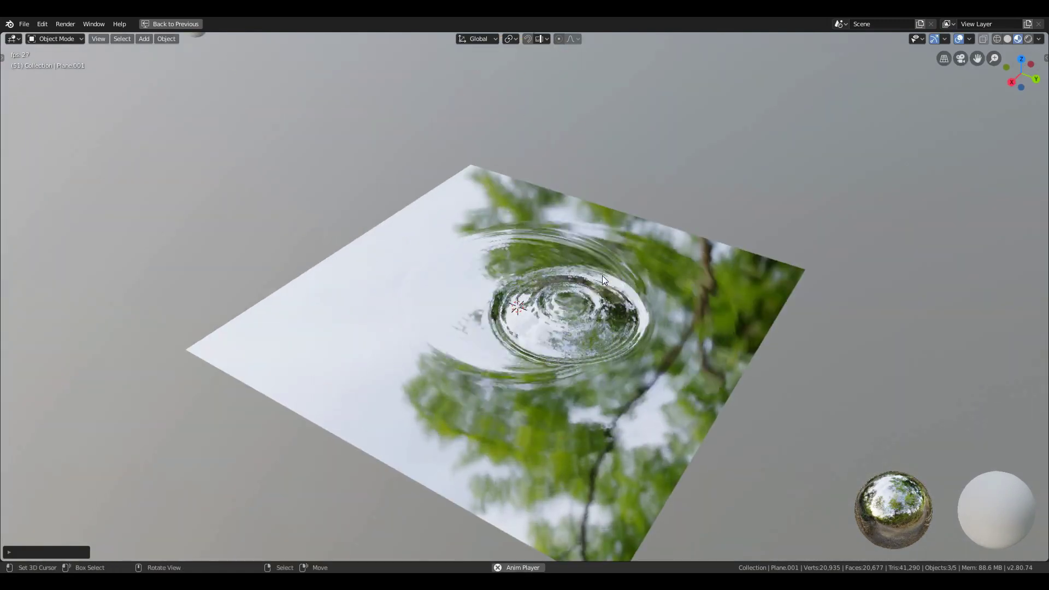
pyautogui.moveTo(565, 335)
pyautogui.mouseDown(button='middle')
pyautogui.moveTo(623, 335)
pyautogui.moveTo(635, 350)
pyautogui.moveTo(612, 319)
pyautogui.mouseUp(button='middle')
pyautogui.press('space')
# Restore the Shading layout, change the viewport to solid shading, and select the lower plane
pyautogui.scroll(-3, 623, 331)
pyautogui.hotkey('ctrl', 'space')
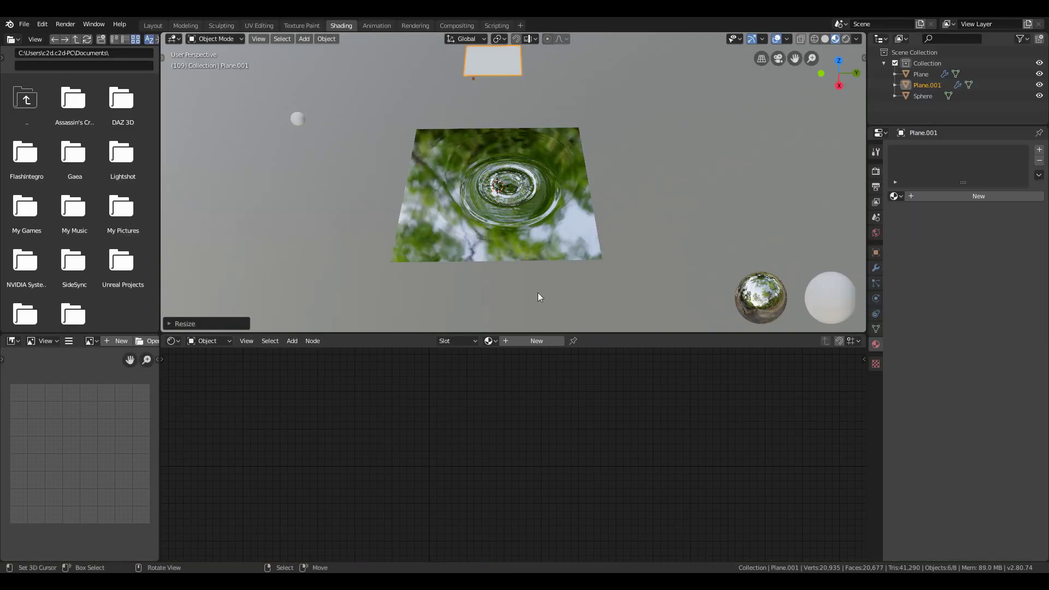
pyautogui.click(826, 39)
pyautogui.moveTo(542, 230); pyautogui.dragTo(559, 235, button='middle')
pyautogui.scroll(3, 559, 235)
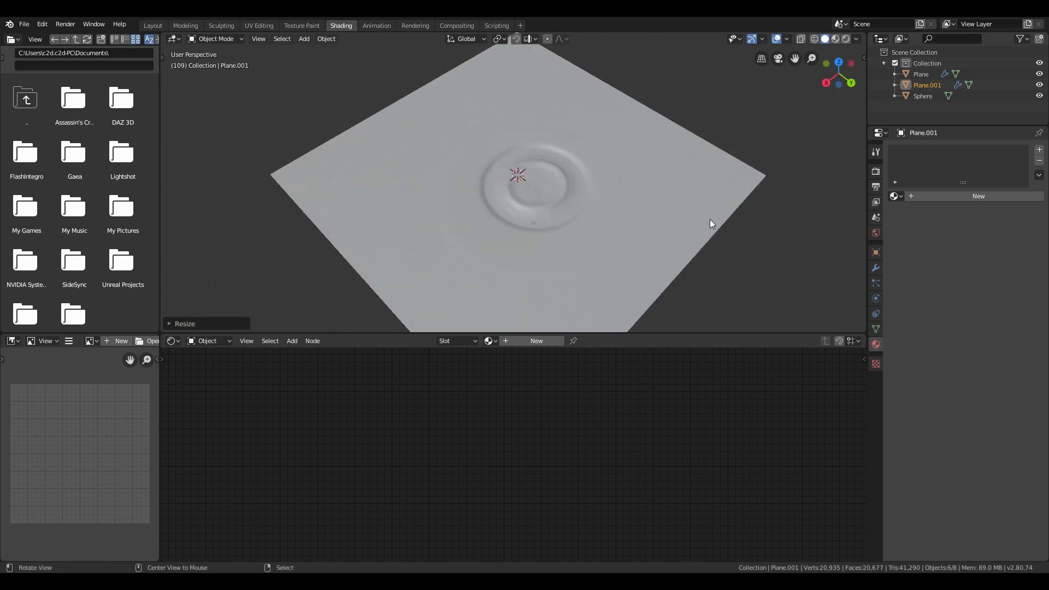
pyautogui.moveTo(698, 246); pyautogui.dragTo(677, 223, button='middle')
pyautogui.click(598, 222)
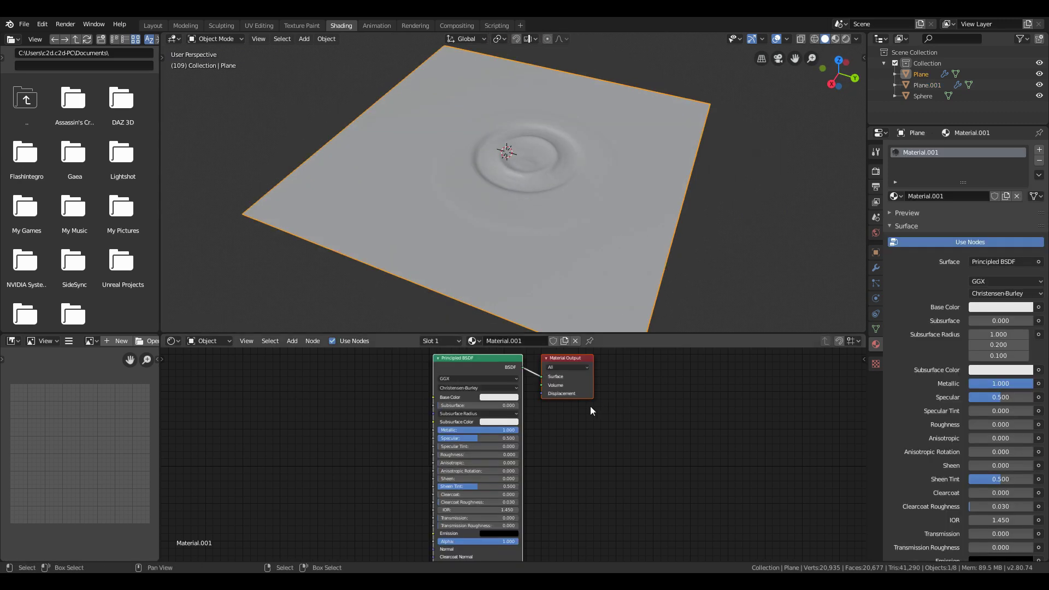
# Duplicate the Material Output node into empty space below the existing nodes and make the copy the active output
pyautogui.scroll(-2, 582, 391)
pyautogui.hotkey('shift', 'd')
pyautogui.keyDown('alt'); pyautogui.moveTo(641, 492); pyautogui.dragTo(651, 382); pyautogui.keyUp('alt')
pyautogui.press('g')
pyautogui.click(631, 470)
pyautogui.keyDown('alt'); pyautogui.moveTo(616, 480); pyautogui.dragTo(641, 424); pyautogui.keyUp('alt')
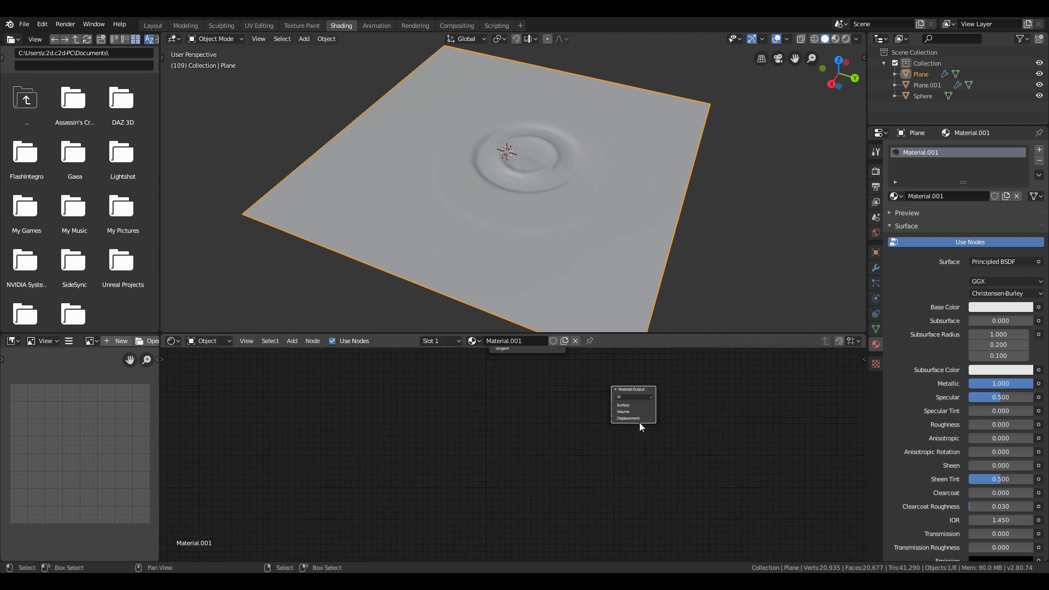
pyautogui.scroll(2, 641, 424)
pyautogui.click(639, 422)
# Add an Emission node and connect it to the Surface input of the duplicated Material Output
pyautogui.hotkey('shift', 'a')
pyautogui.click(389, 406)
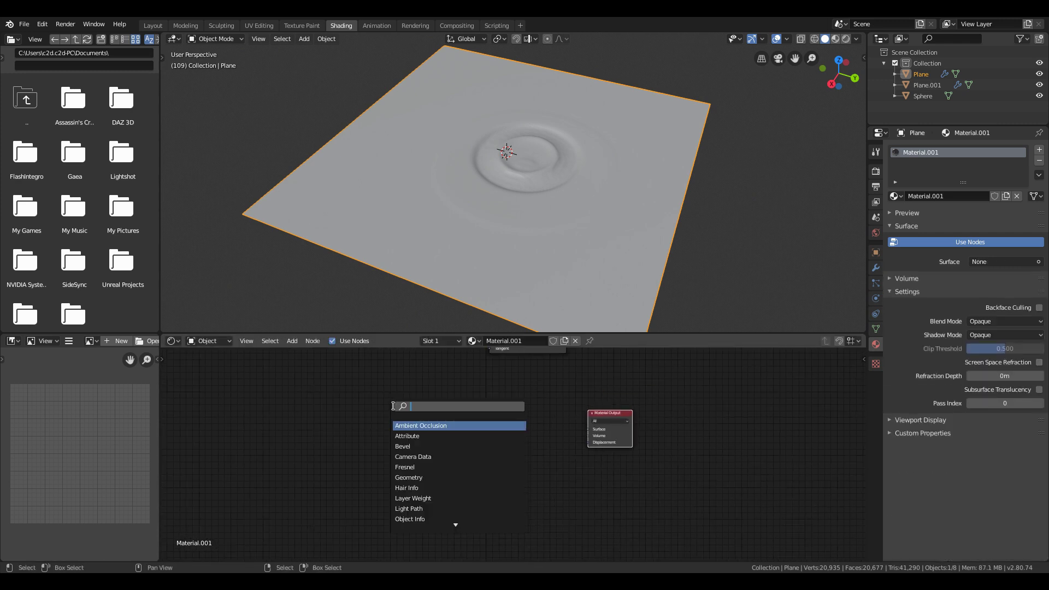
pyautogui.write('emission')
pyautogui.press('Return')
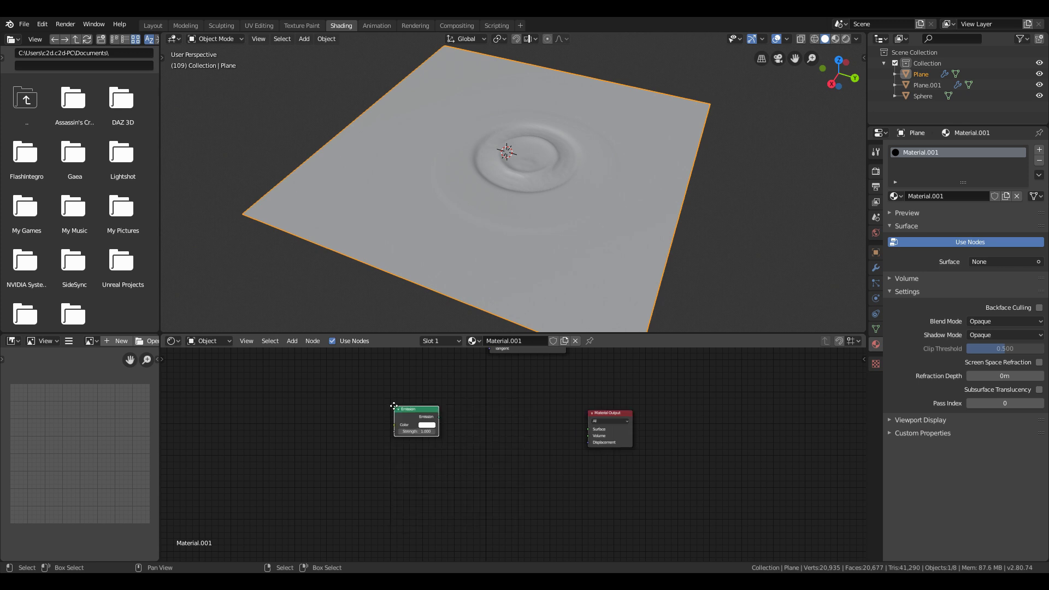
pyautogui.click(461, 416)
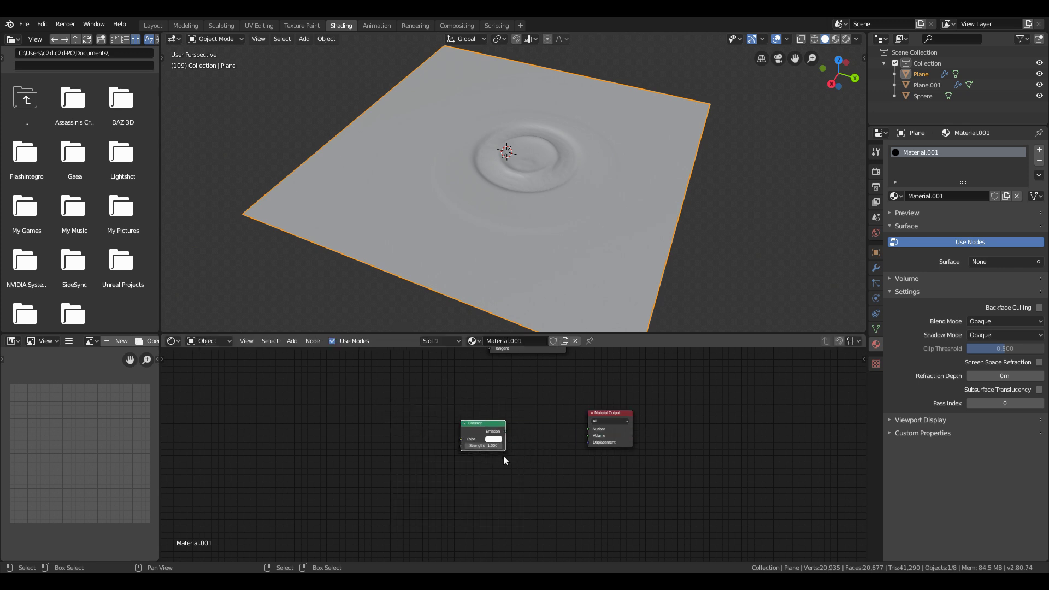
pyautogui.scroll(2, 503, 456)
pyautogui.scroll(-1, 501, 422)
pyautogui.moveTo(503, 421); pyautogui.dragTo(616, 419)
pyautogui.moveTo(481, 443); pyautogui.dragTo(687, 449, button='middle')
# Add an Image Texture node before the Emission node and switch the viewport to LookDev shading
pyautogui.hotkey('shift', 'a')
pyautogui.click(485, 414)
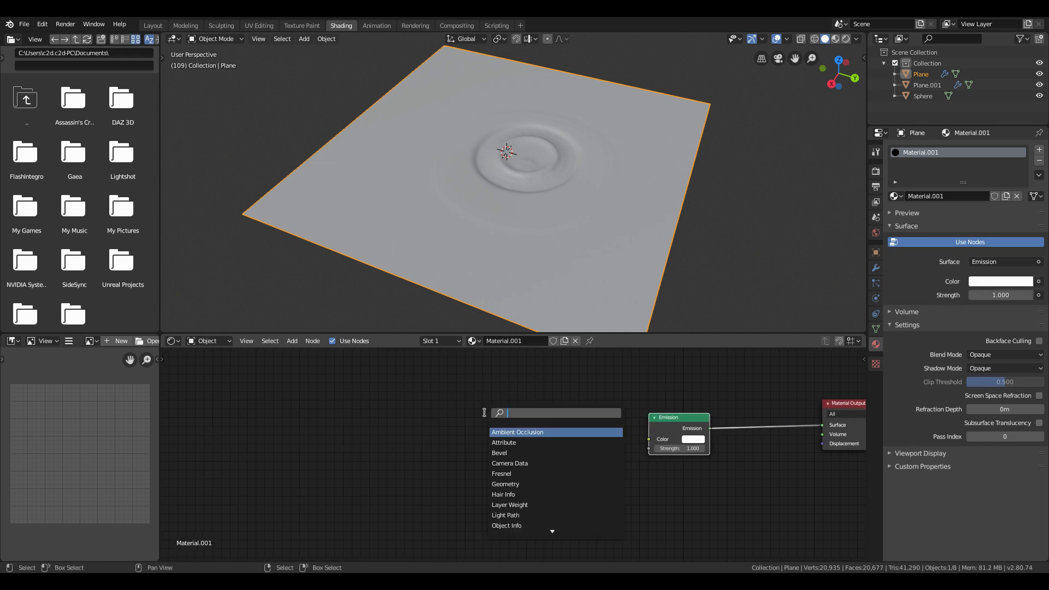
pyautogui.write('image')
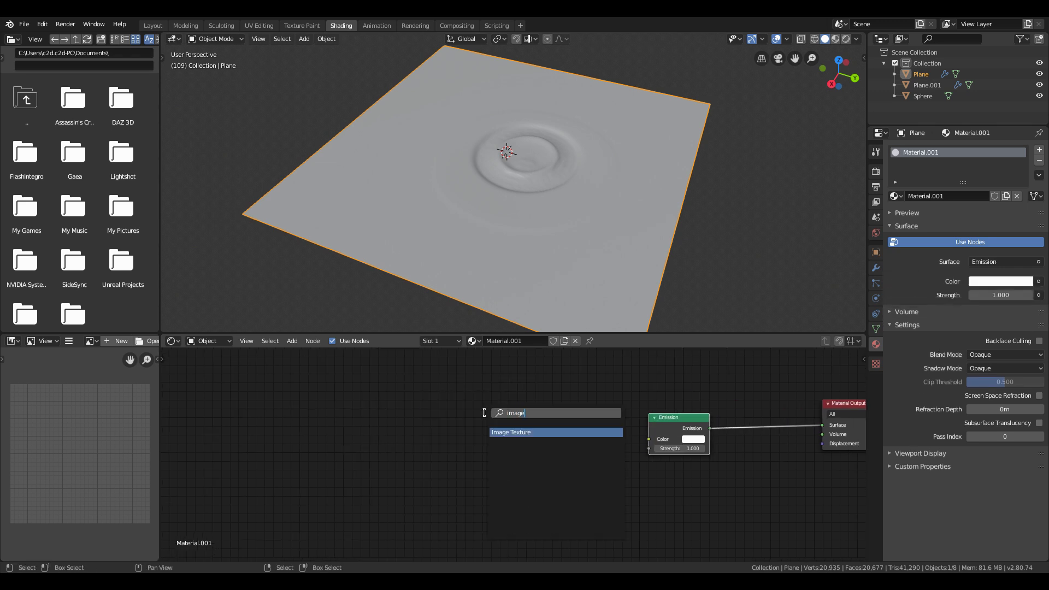
pyautogui.press('Return')
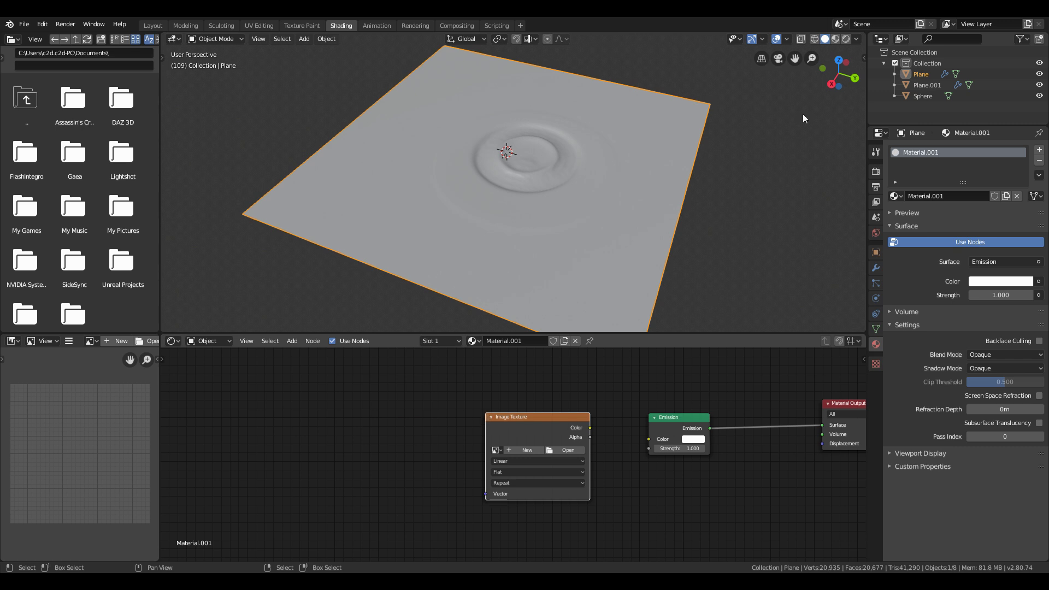
pyautogui.click(836, 39)
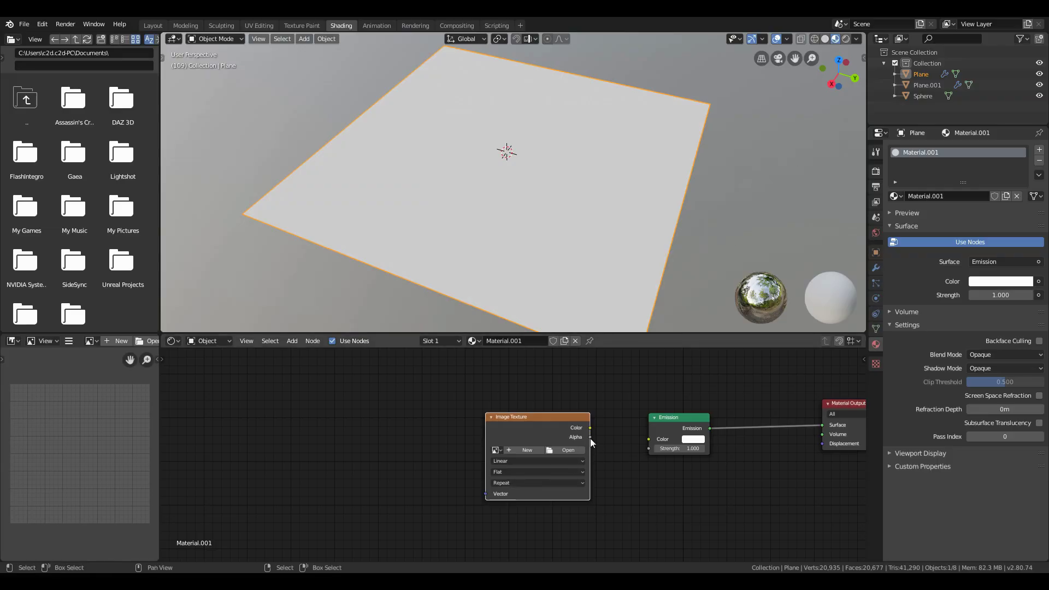
# Load normal.png.001.png into the Image Texture node and connect its Color output to the Emission Color
pyautogui.click(568, 450)
pyautogui.click(118, 41)
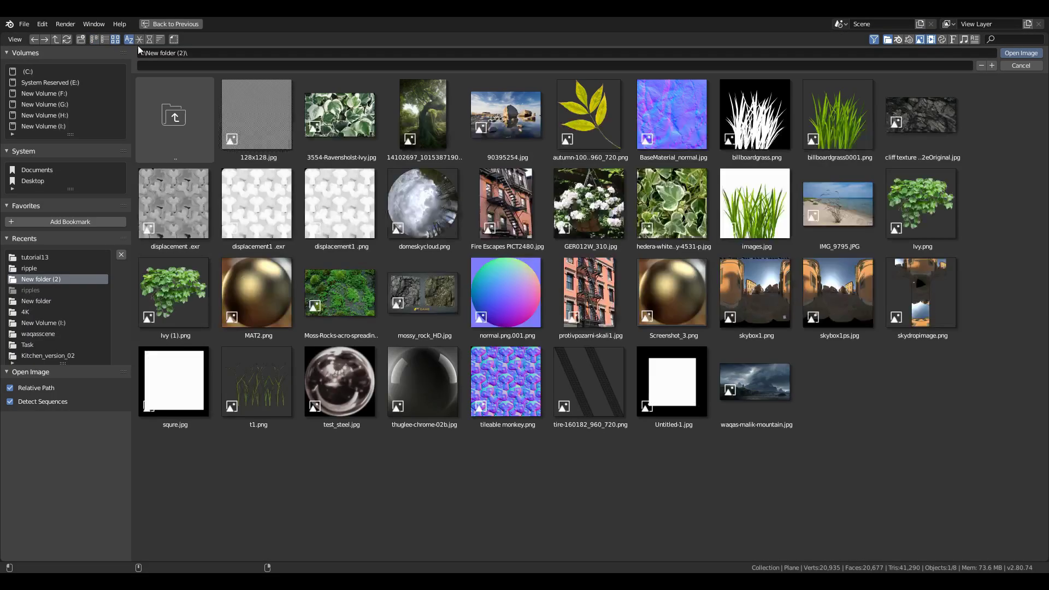
pyautogui.doubleClick(497, 279)
pyautogui.moveTo(590, 428); pyautogui.dragTo(648, 439)
# Add a Mapping node before the Image Texture node and connect it to the texture's Vector input
pyautogui.moveTo(458, 436); pyautogui.dragTo(498, 416, button='middle')
pyautogui.hotkey('shift', 'a')
pyautogui.click(447, 419)
pyautogui.write('map')
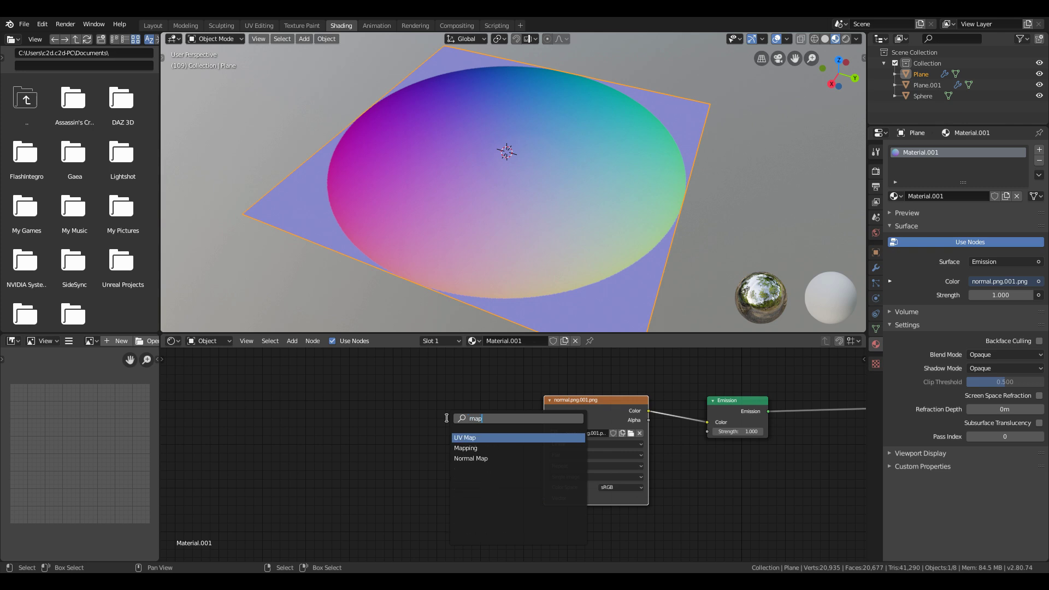
pyautogui.press('Down')
pyautogui.press('Return')
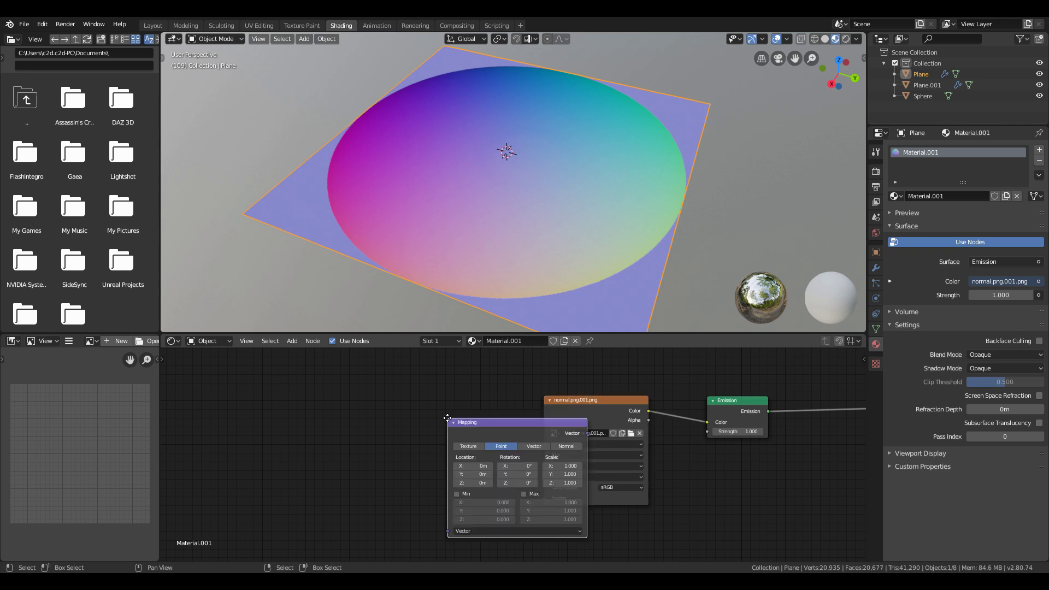
pyautogui.click(343, 385)
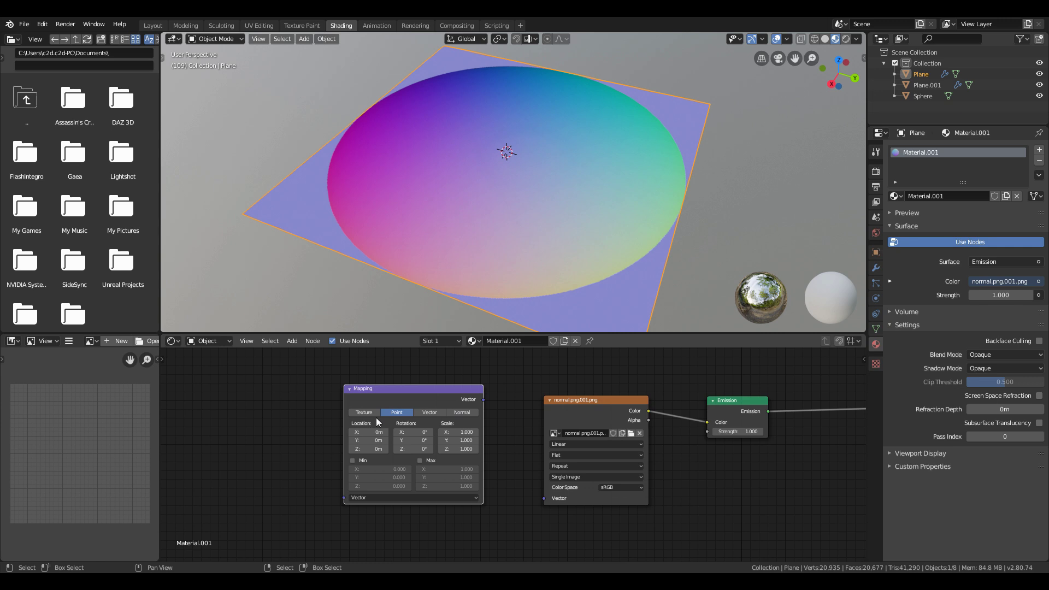
pyautogui.moveTo(484, 400); pyautogui.dragTo(544, 498)
# Use the Texture type in the Mapping node with scale 2 on X, 2 on Y and 0 on Z
pyautogui.click(457, 432)
pyautogui.write('2')
pyautogui.press('Tab')
pyautogui.write('2')
pyautogui.press('Return')
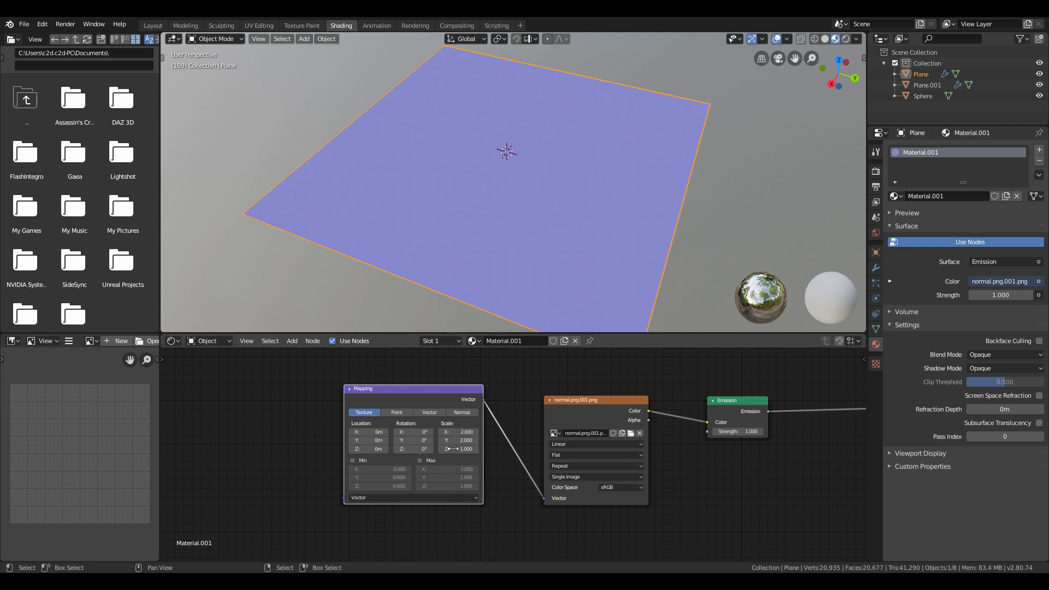
pyautogui.click(453, 448)
pyautogui.write('0')
pyautogui.press('Return')
# Set the Mapping node's location to 1 m on X, Y and Z
pyautogui.click(374, 432)
pyautogui.write('1')
pyautogui.press('Tab')
pyautogui.write('1')
pyautogui.press('Tab')
pyautogui.write('1')
pyautogui.press('Return')
# Add a Vector Transform node in the empty space before the Mapping node
pyautogui.moveTo(255, 430); pyautogui.dragTo(391, 431, button='middle')
pyautogui.hotkey('shift', 'a')
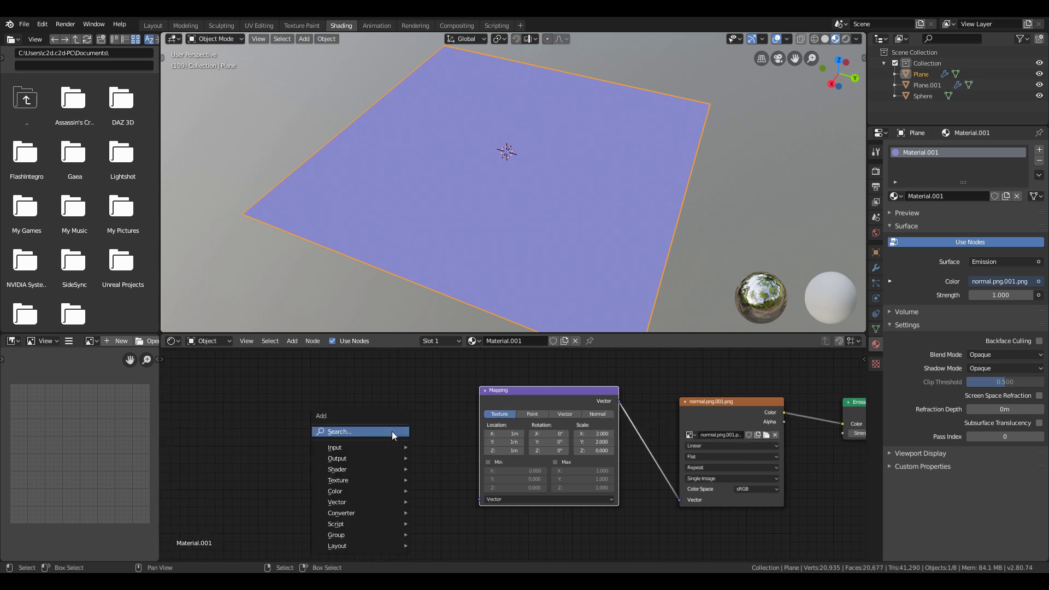
pyautogui.click(391, 431)
pyautogui.write('vec')
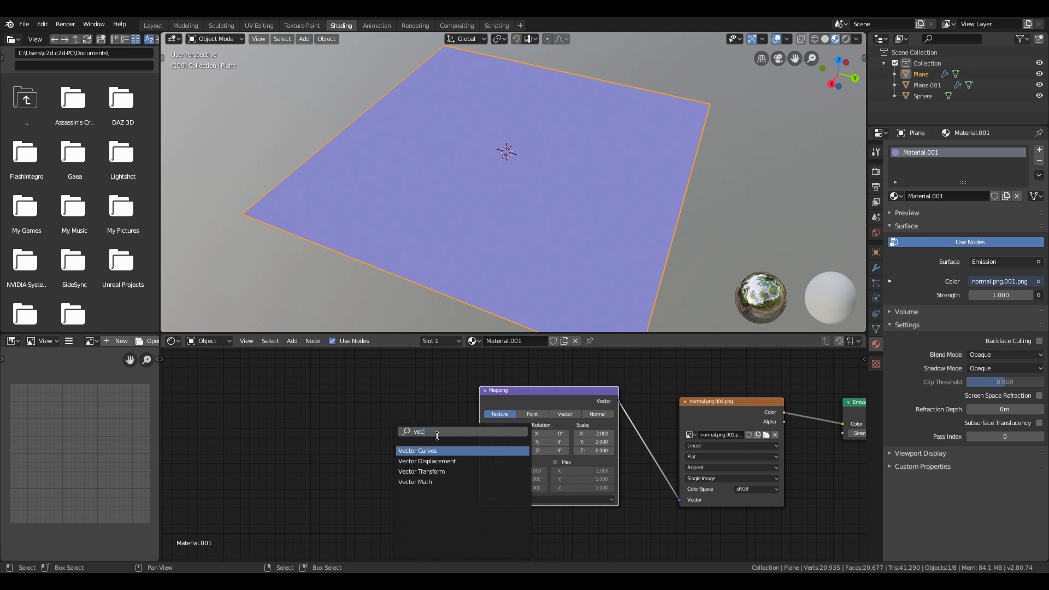
pyautogui.press('Down')
pyautogui.press('Down')
pyautogui.press('Return')
pyautogui.click(377, 430)
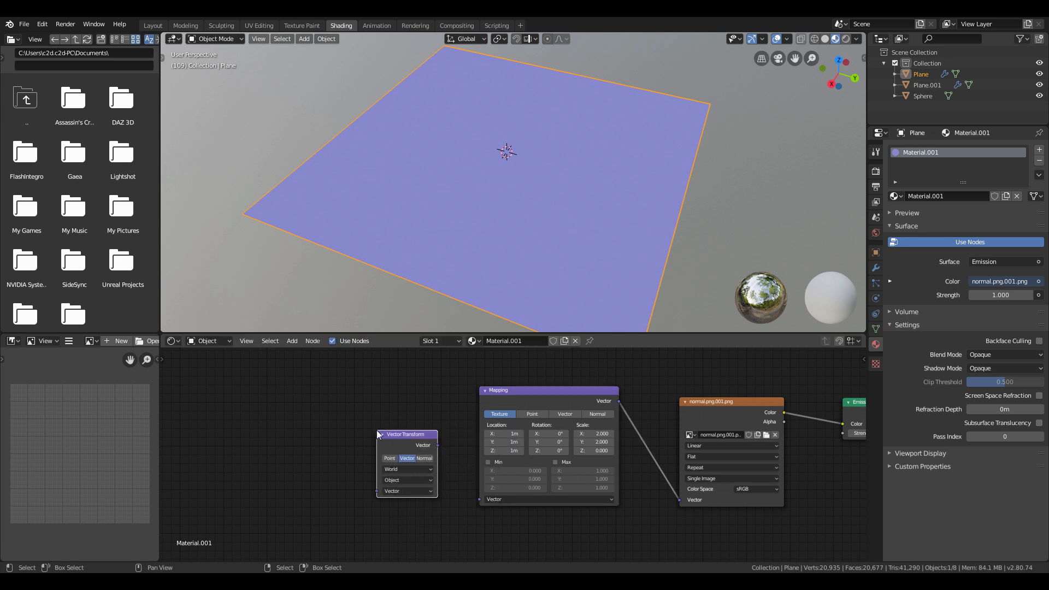
# Set Vector Transform to Normal, converting from Object to Camera space, and connect it to the Mapping node's Vector input
pyautogui.click(425, 459)
pyautogui.moveTo(437, 446); pyautogui.dragTo(480, 499)
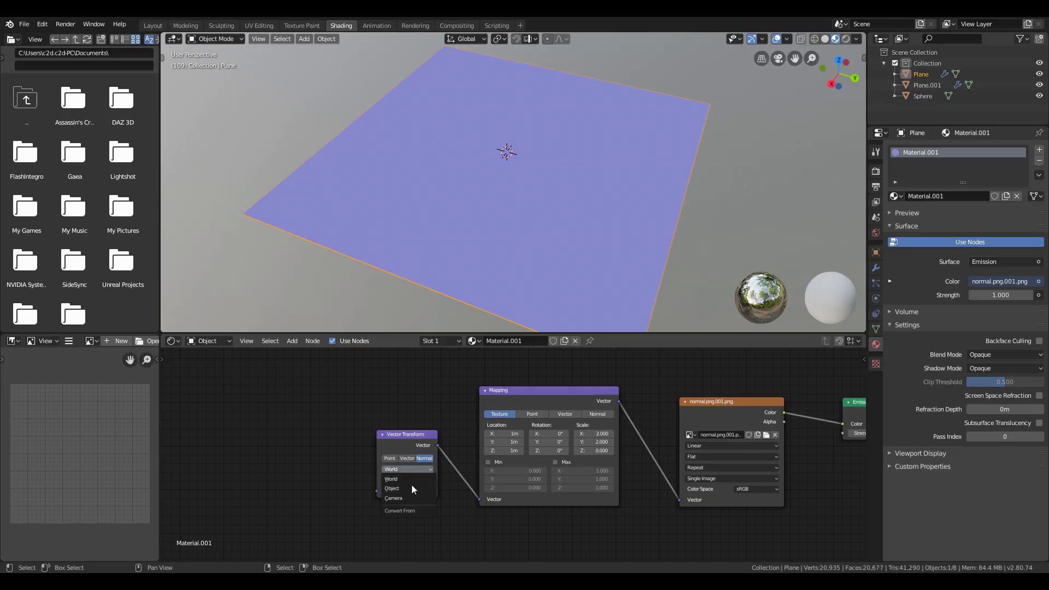
pyautogui.click(412, 489)
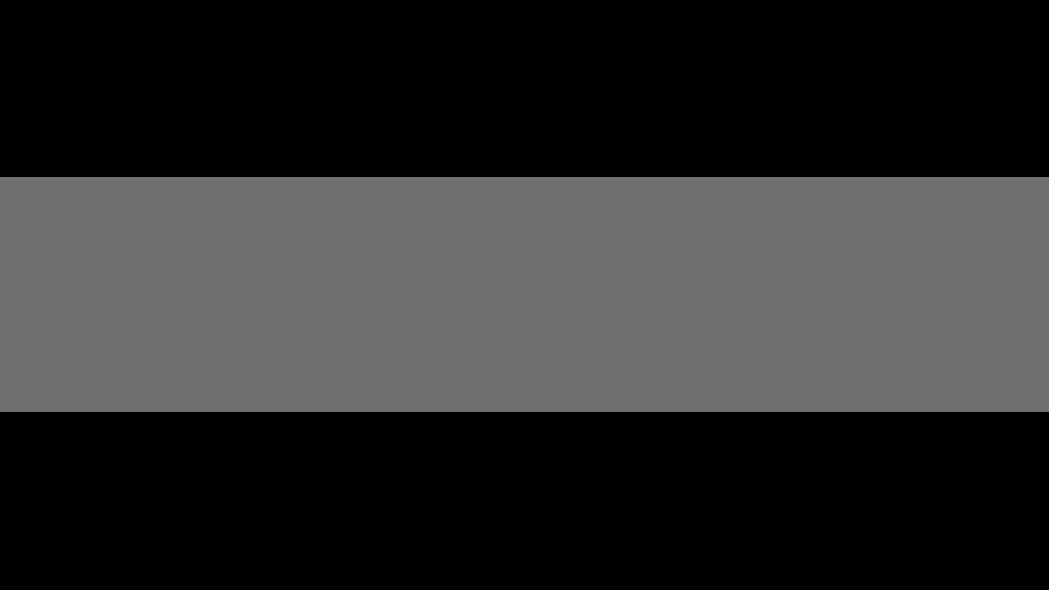
pyautogui.click(414, 480)
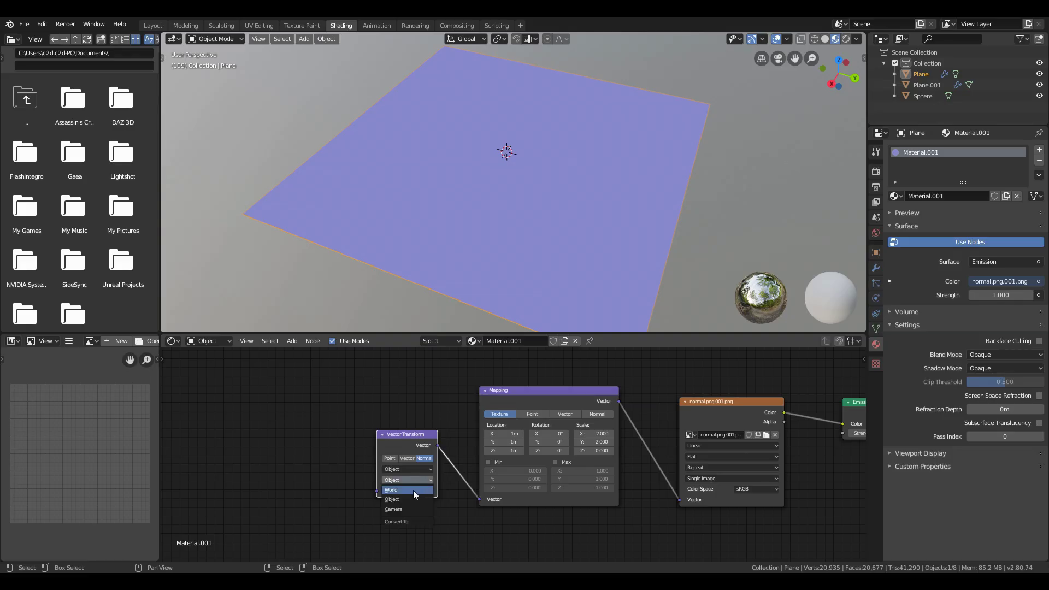
pyautogui.click(402, 509)
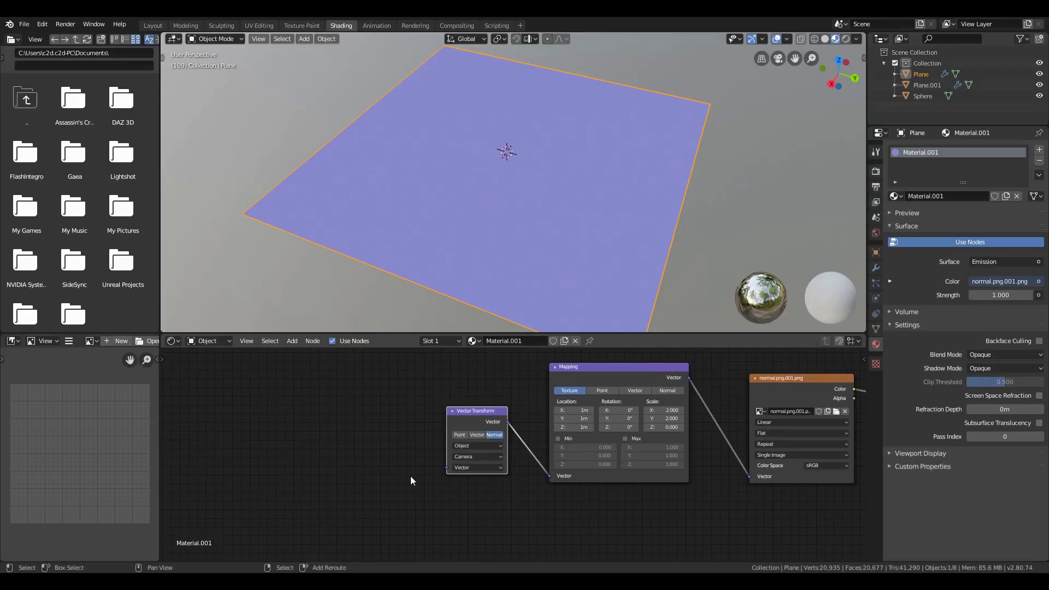
# Add a Texture Coordinate node and connect its Normal output to the Vector Transform node's Vector input
pyautogui.hotkey('shift', 'a')
pyautogui.click(320, 416)
pyautogui.write('tex')
pyautogui.press('Return')
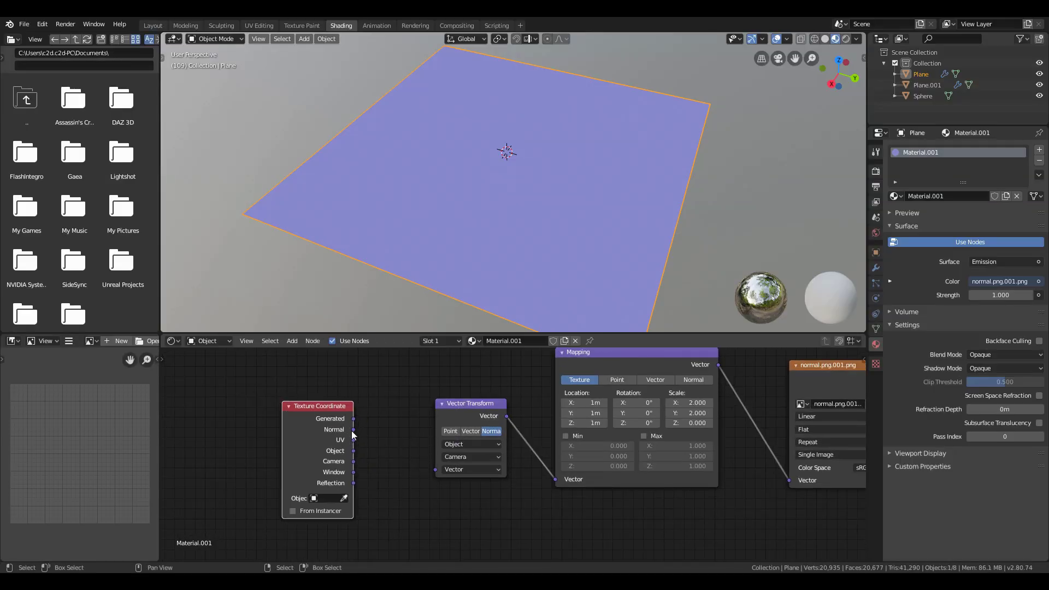
pyautogui.moveTo(354, 430); pyautogui.dragTo(436, 469)
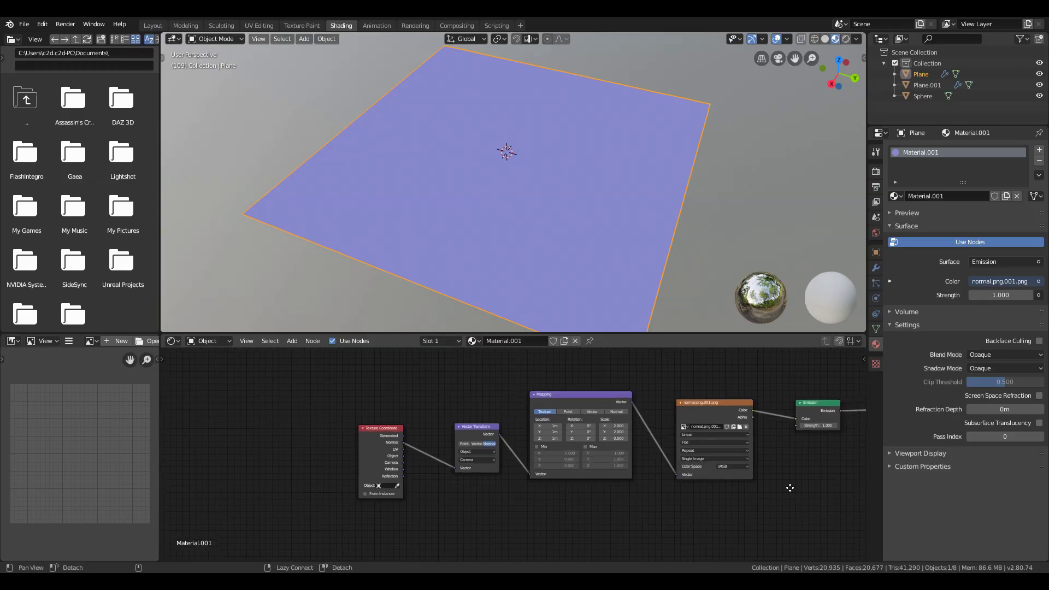
pyautogui.moveTo(790, 488); pyautogui.dragTo(678, 495, button='middle')
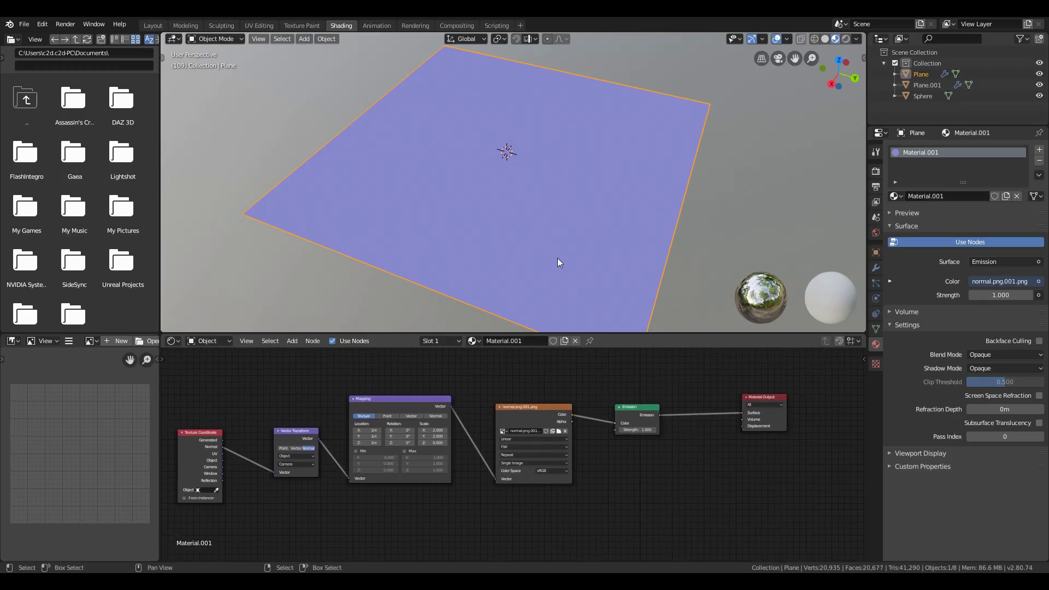
# Add a camera looking straight down from the top view and raise it along Z above the plane
pyautogui.moveTo(558, 263); pyautogui.dragTo(579, 247, button='middle')
pyautogui.press('KP_7')
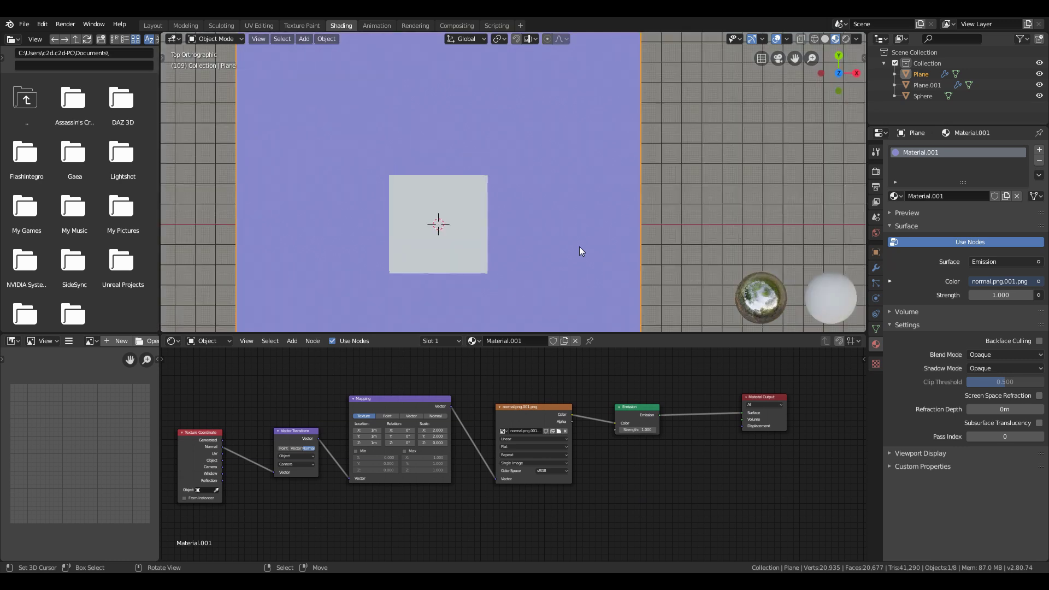
pyautogui.scroll(-2, 579, 247)
pyautogui.hotkey('shift', 'a')
pyautogui.moveTo(560, 224)
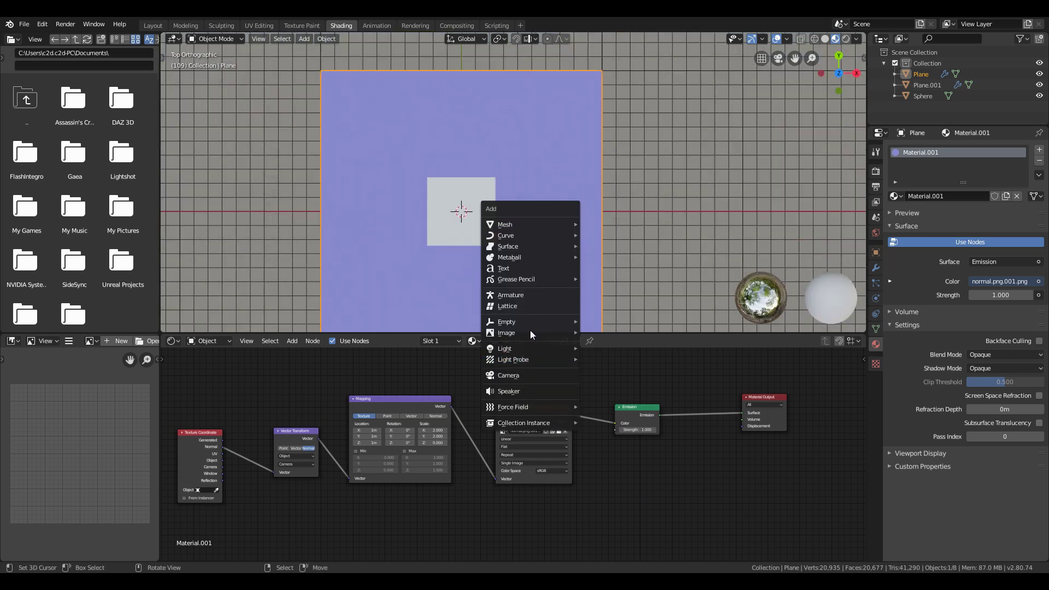
pyautogui.moveTo(531, 327)
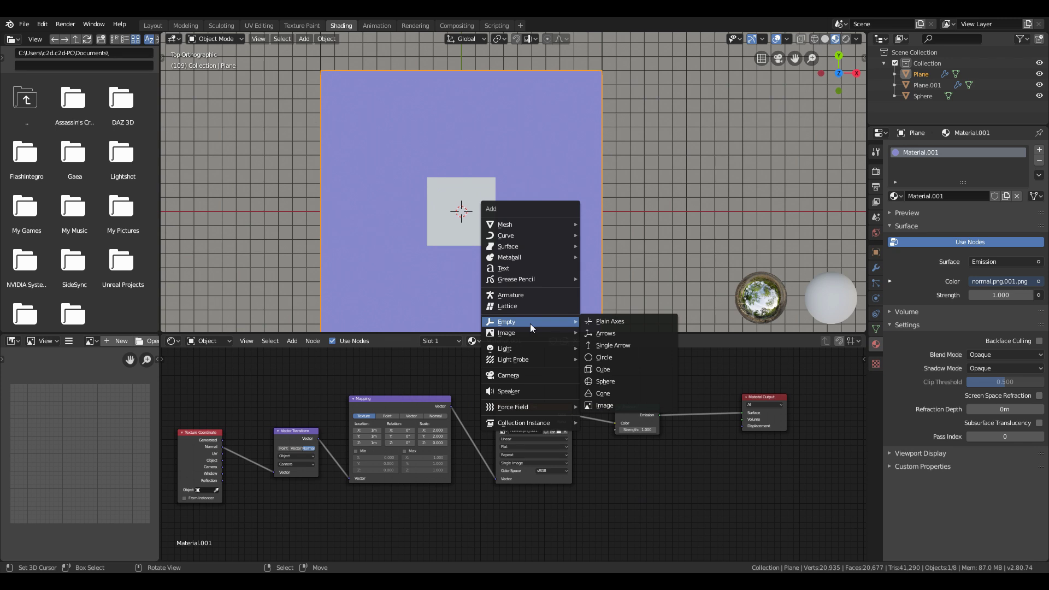
pyautogui.click(523, 375)
pyautogui.keyDown('shift'); pyautogui.moveTo(543, 295); pyautogui.dragTo(502, 162, button='middle'); pyautogui.keyUp('shift')
pyautogui.press('g')
pyautogui.press('z')
pyautogui.click(561, 37)
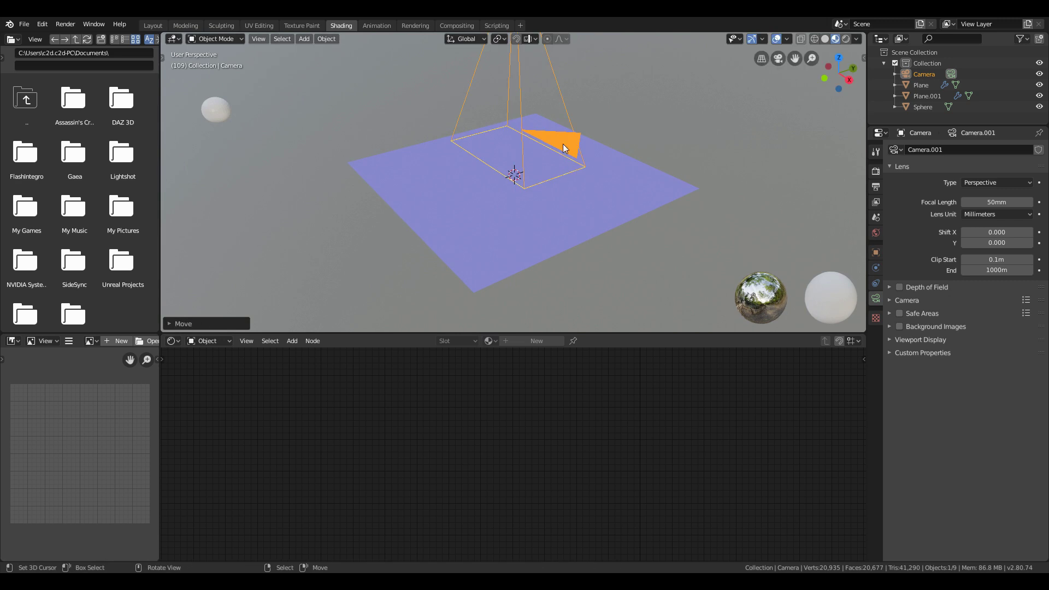
# Look through the camera and make it orthographic with a scale of 2 to fit the plane's width
pyautogui.press('KP_0')
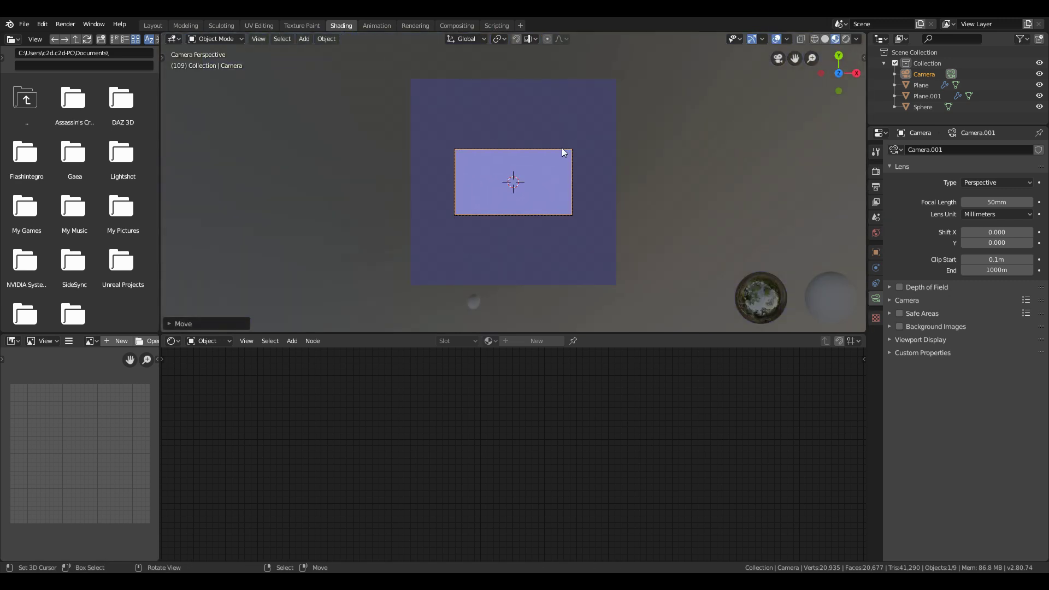
pyautogui.click(969, 182)
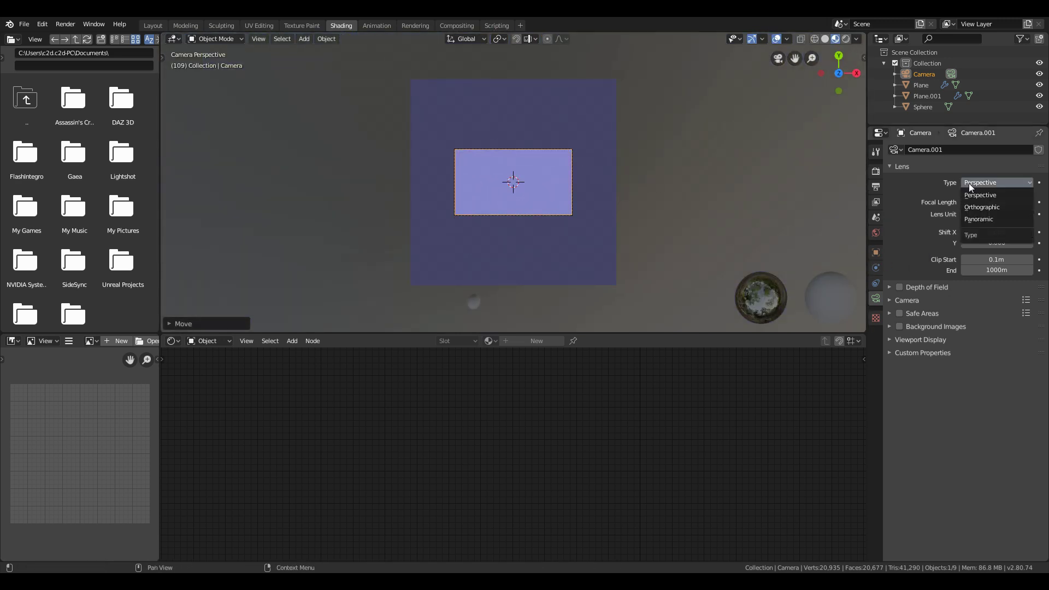
pyautogui.click(979, 205)
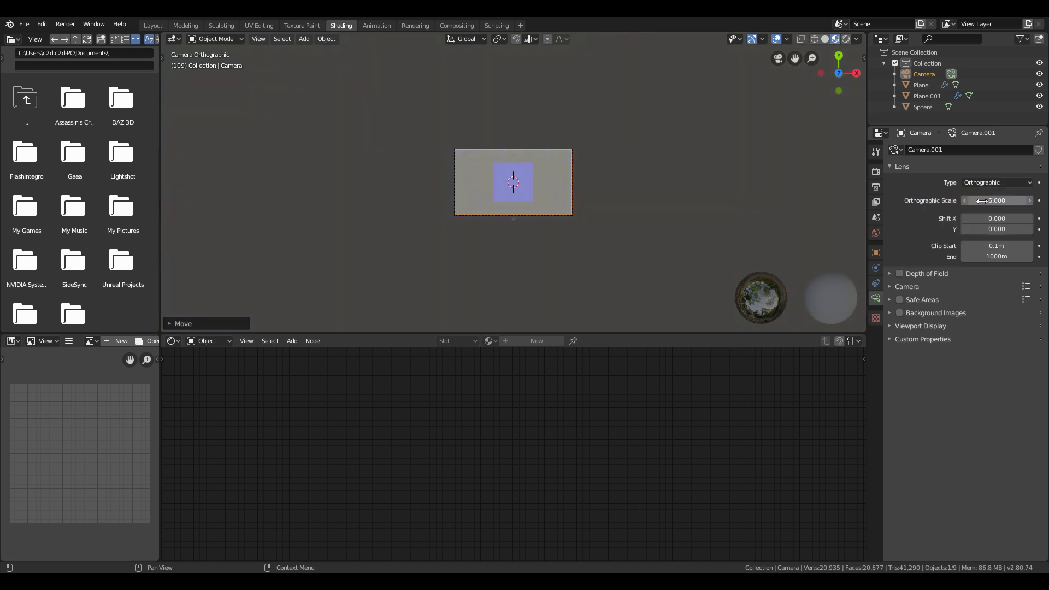
pyautogui.scroll(3, 597, 136)
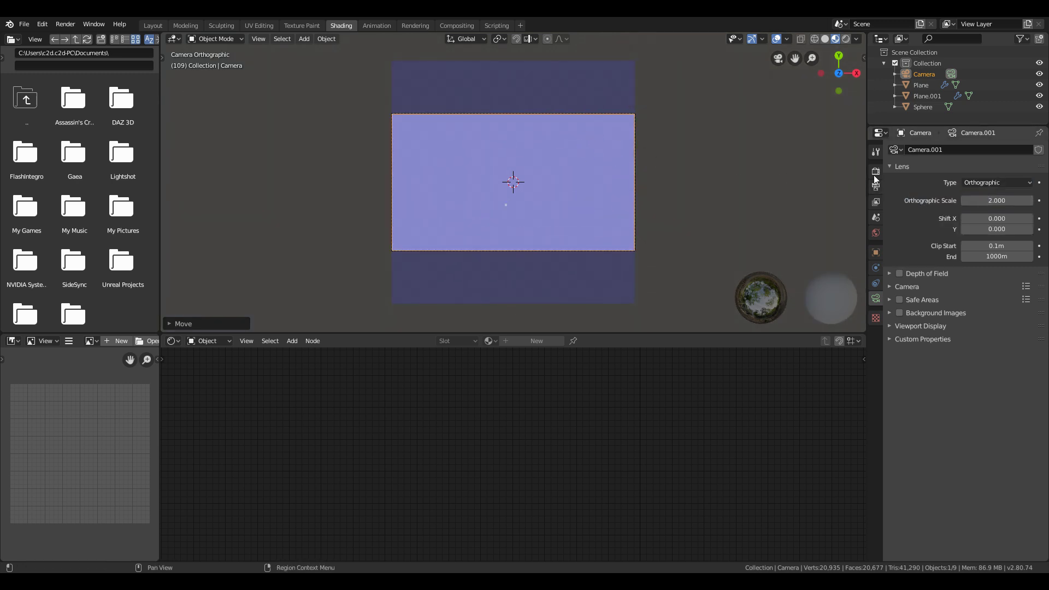
# Set the render resolution to 1024 × 1024 px
pyautogui.click(876, 171)
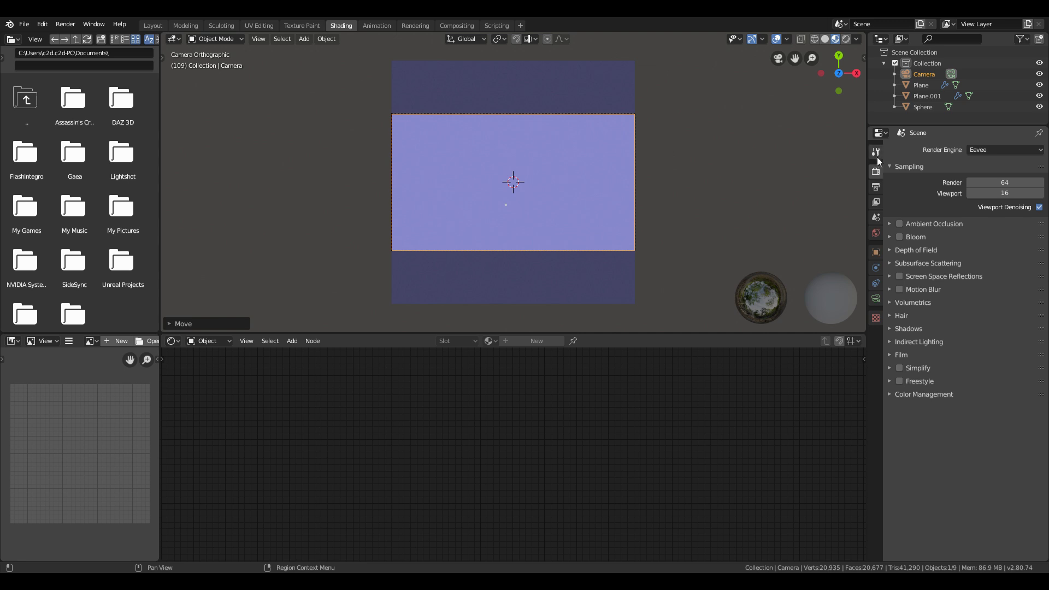
pyautogui.click(877, 190)
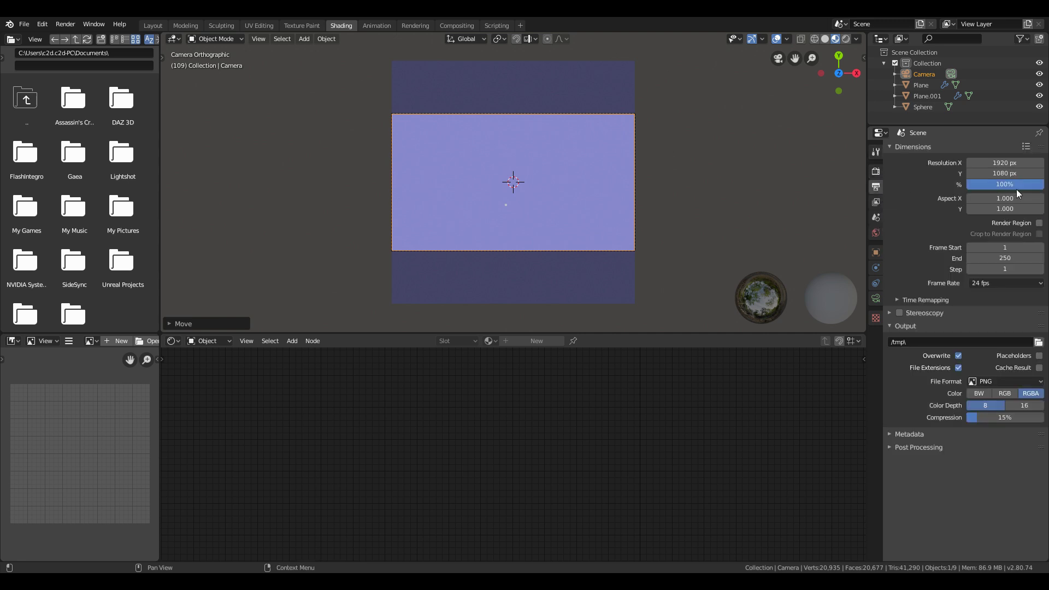
pyautogui.click(1003, 161)
pyautogui.write('1024')
pyautogui.press('Tab')
pyautogui.write('1024')
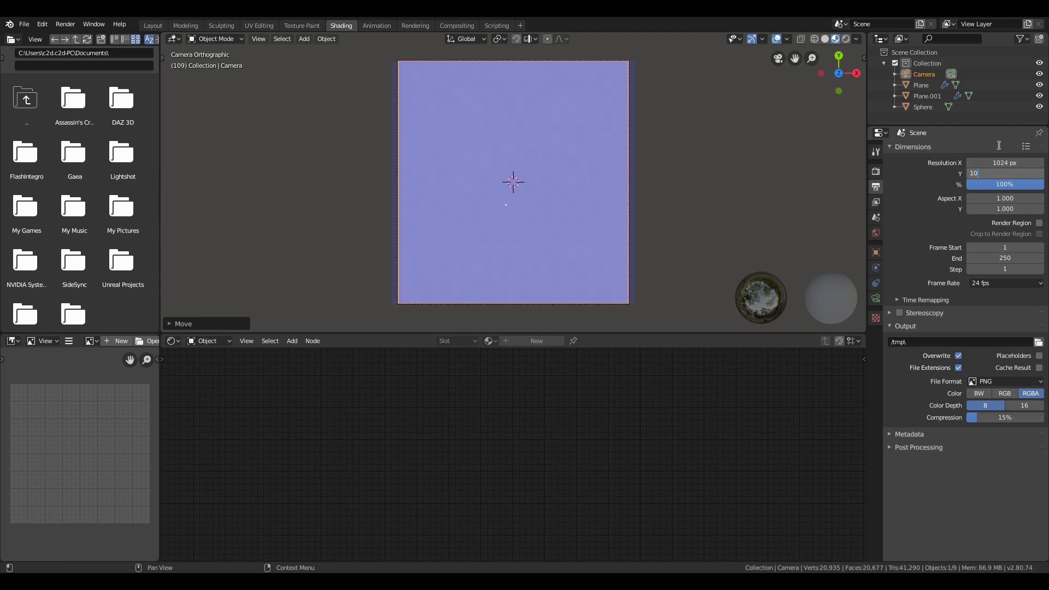
pyautogui.press('Return')
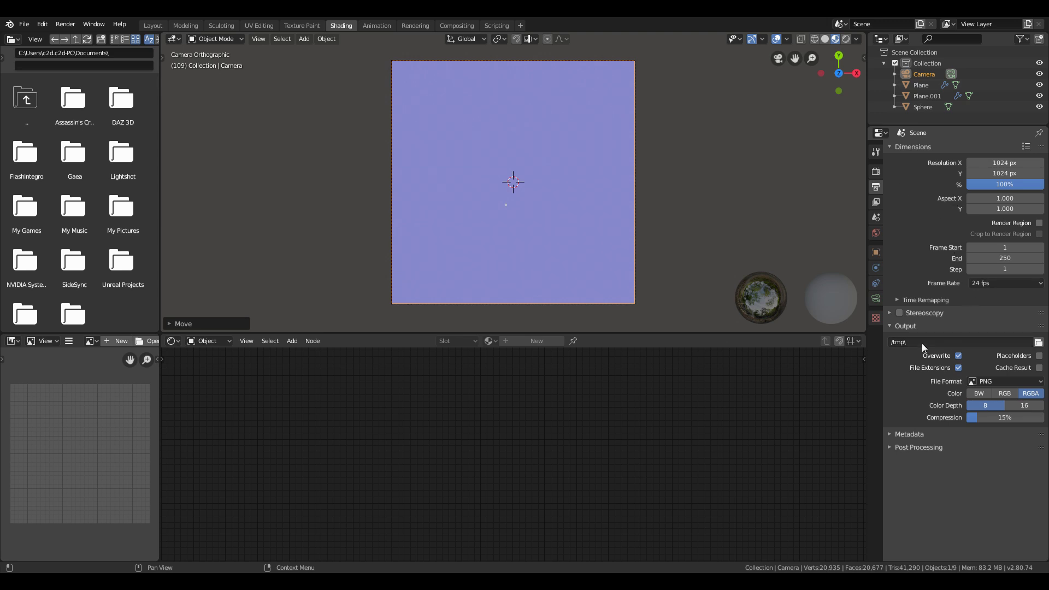
# Set the render output folder to C:\tmp\ripple\
pyautogui.click(1037, 343)
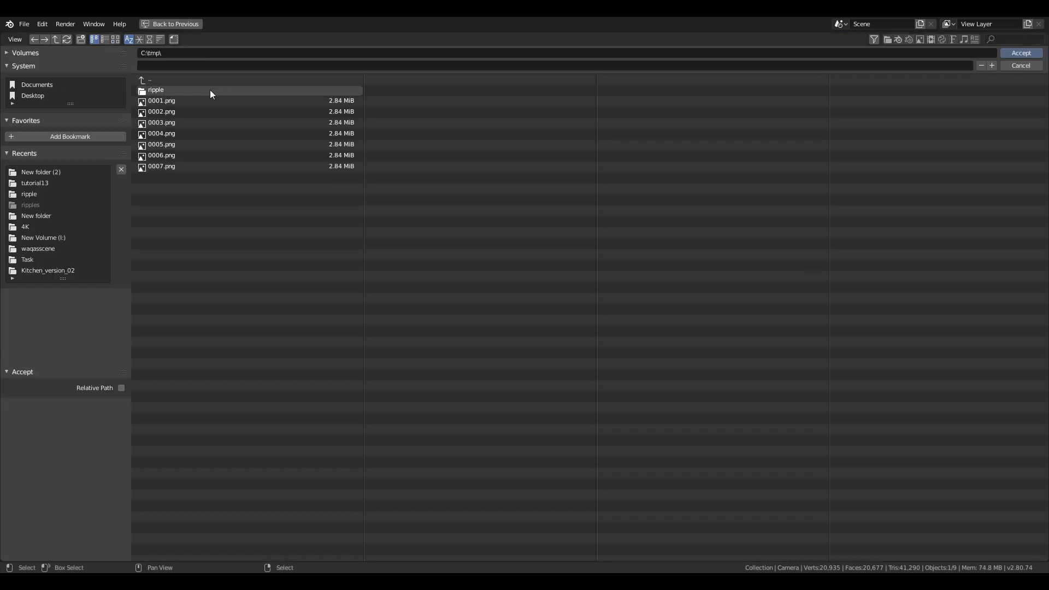
pyautogui.click(211, 87)
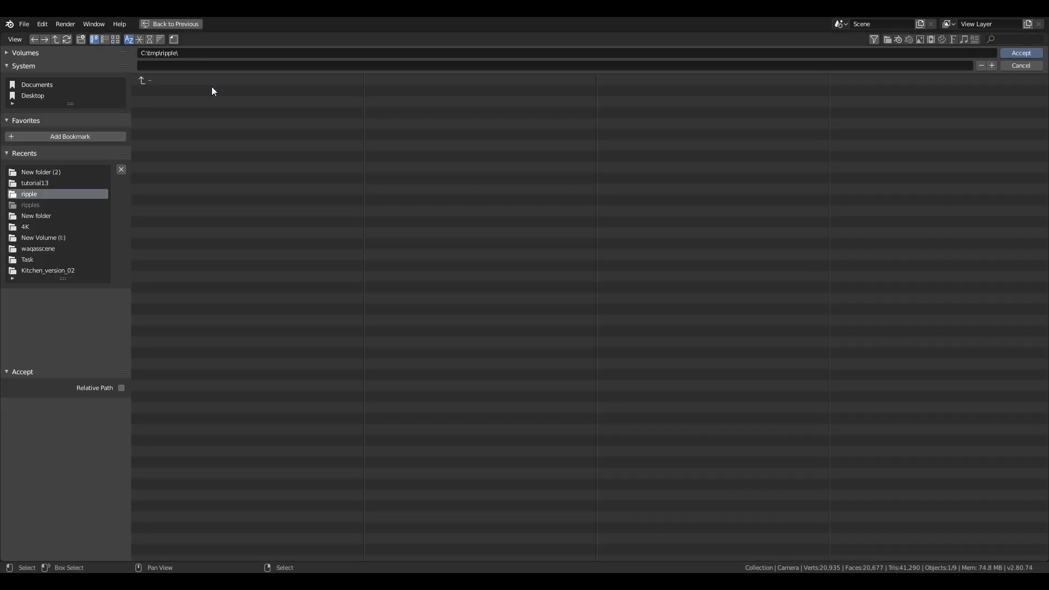
pyautogui.click(1022, 53)
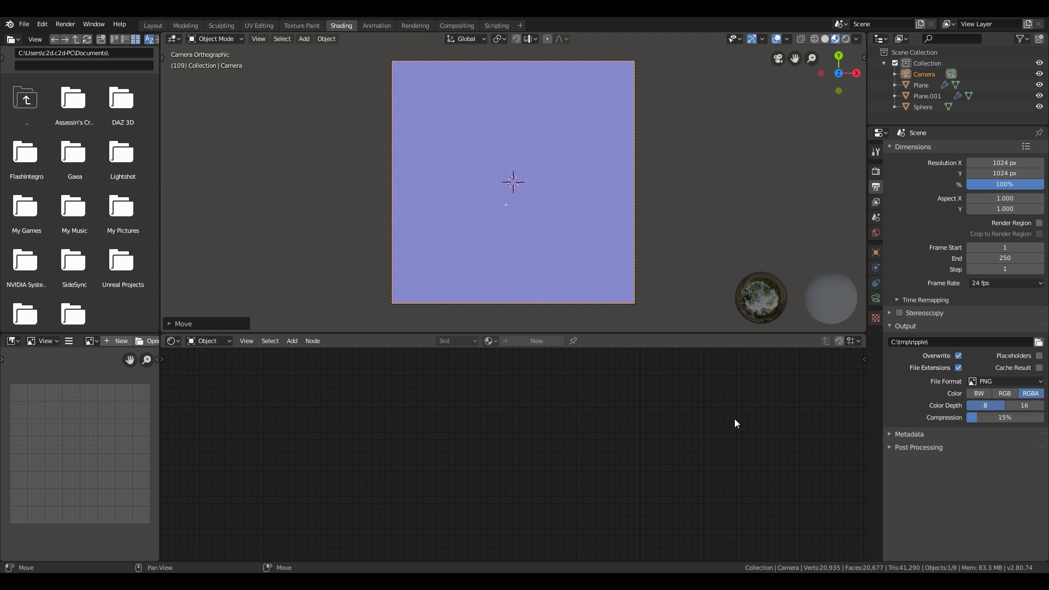
# Switch the render engine to Cycles and play the ripple animation briefly in rendered viewport shading
pyautogui.click(878, 171)
pyautogui.click(998, 150)
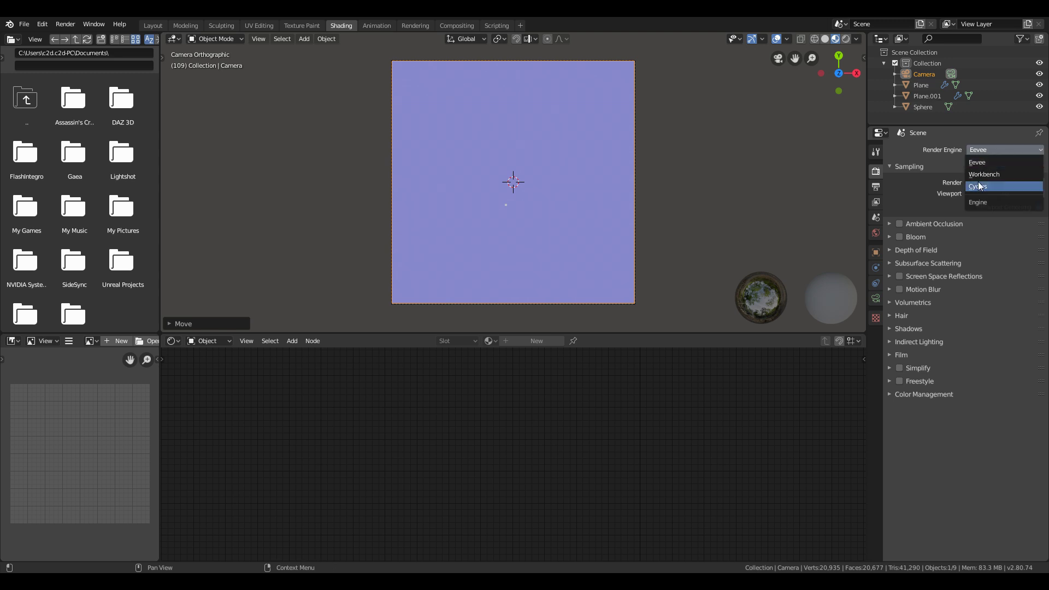
pyautogui.click(979, 186)
pyautogui.click(847, 39)
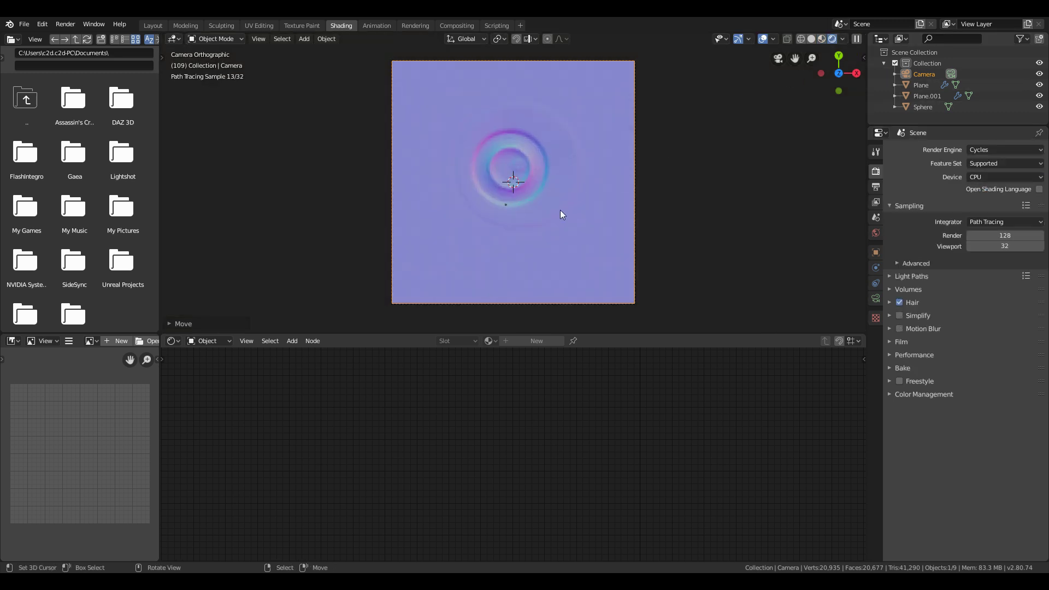
pyautogui.press('space')
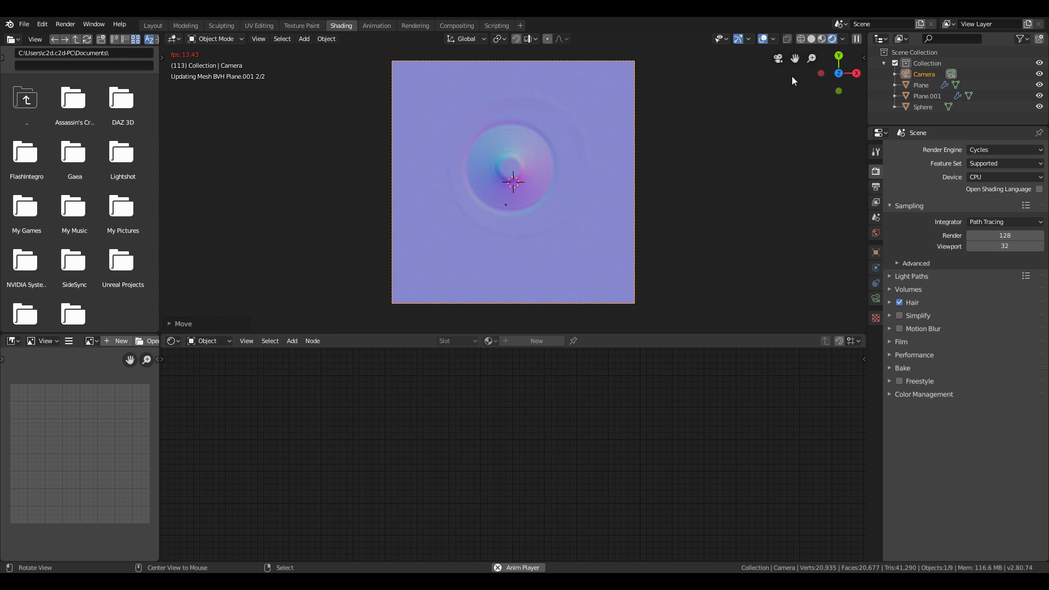
pyautogui.press('space')
# Return to solid shading and give the particle emitter plane a new material with a Transparent BSDF surface
pyautogui.click(812, 39)
pyautogui.moveTo(756, 80)
pyautogui.mouseDown(button='middle')
pyautogui.moveTo(546, 247)
pyautogui.moveTo(586, 163)
pyautogui.moveTo(586, 220)
pyautogui.moveTo(566, 195)
pyautogui.mouseUp(button='middle')
pyautogui.scroll(-5, 586, 169)
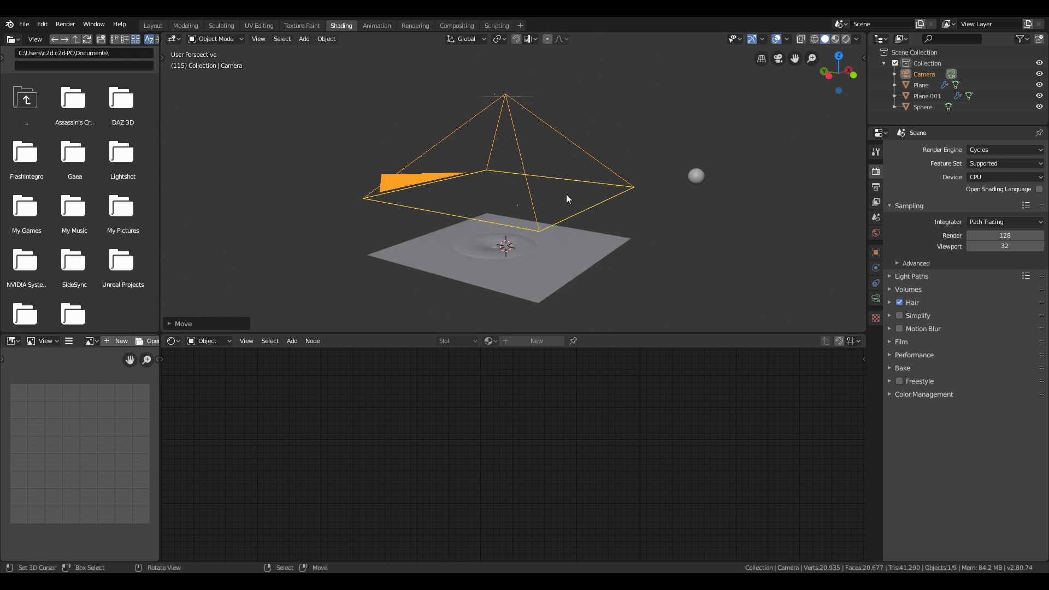
pyautogui.click(528, 97)
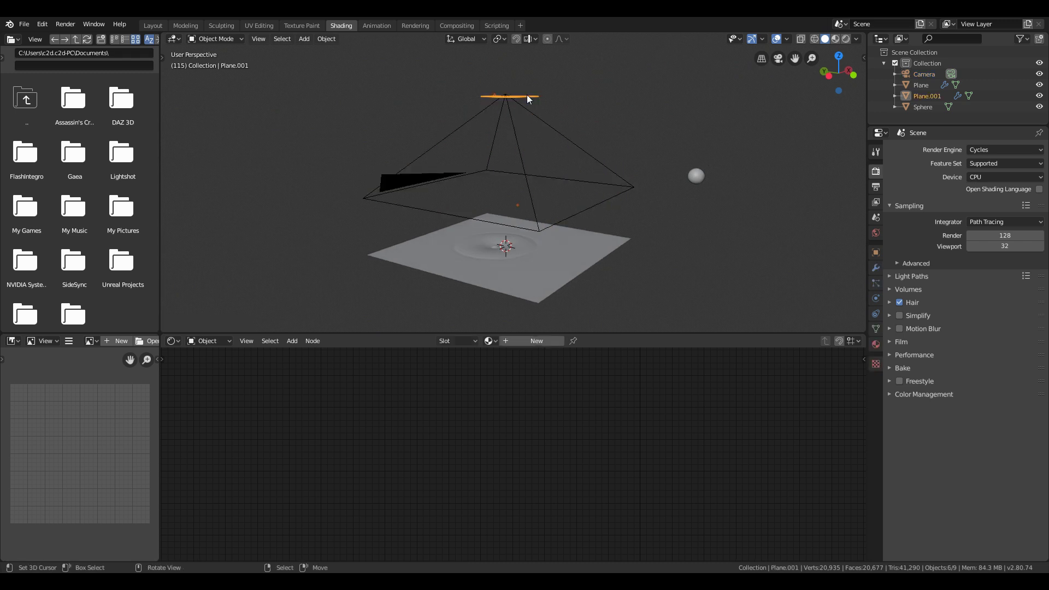
pyautogui.click(875, 345)
pyautogui.click(934, 183)
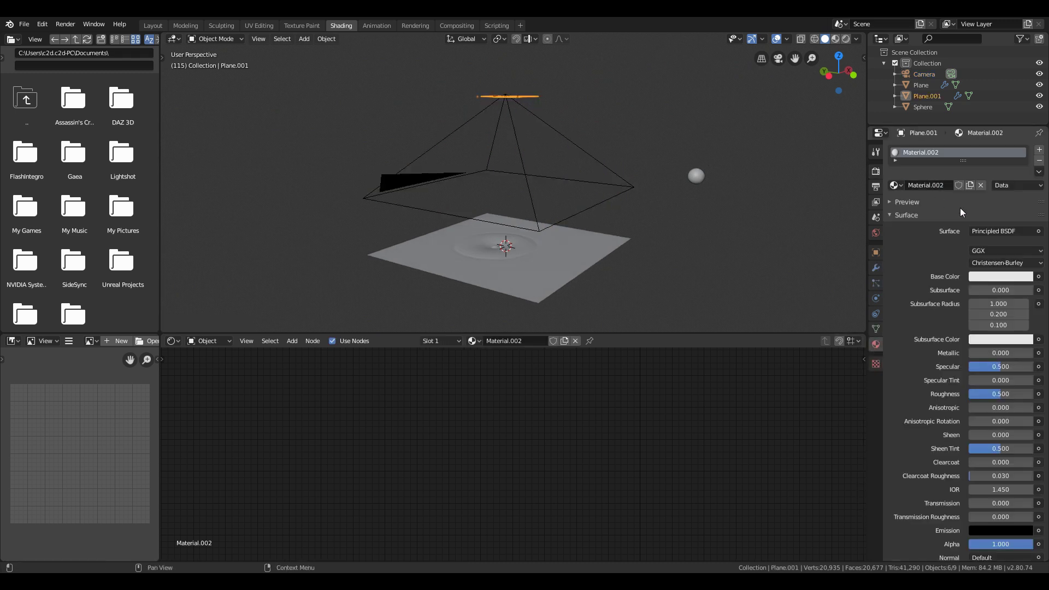
pyautogui.click(1000, 231)
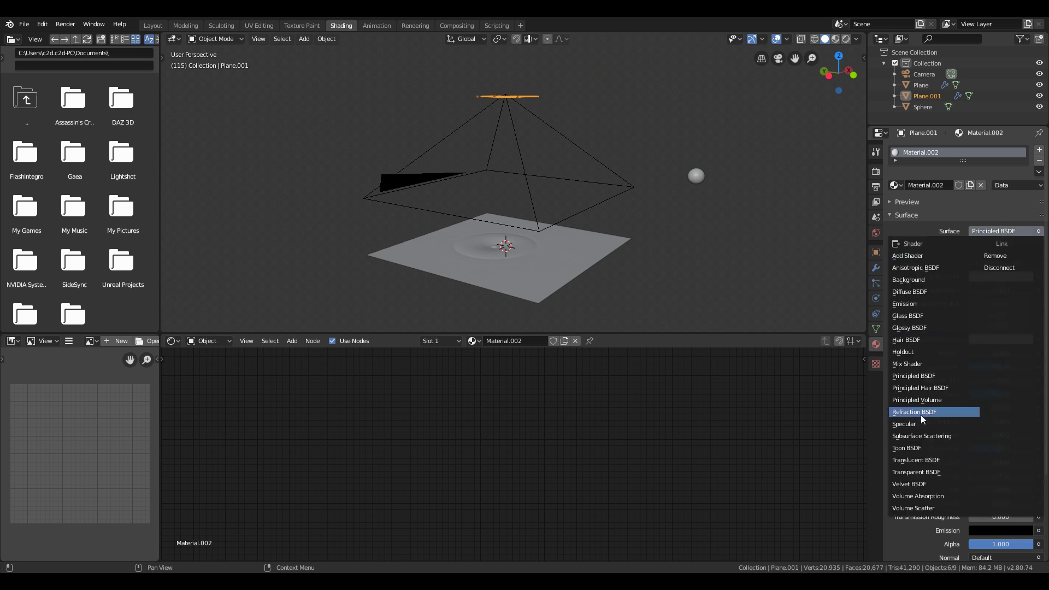
pyautogui.click(917, 472)
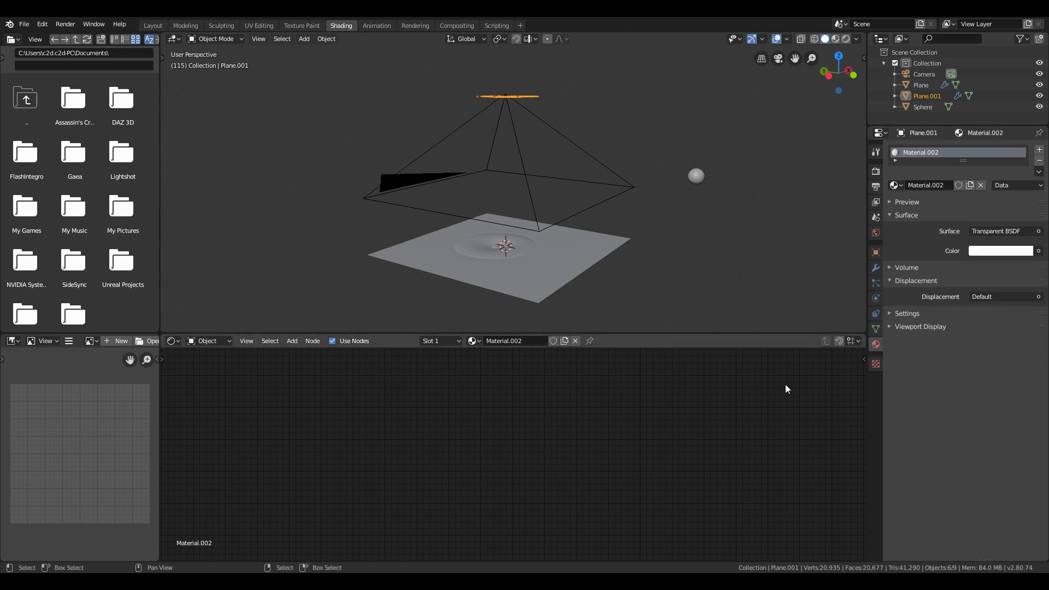
# Assign the transparent Material.002 to the raindrop sphere and check the result briefly in rendered shading
pyautogui.click(690, 179)
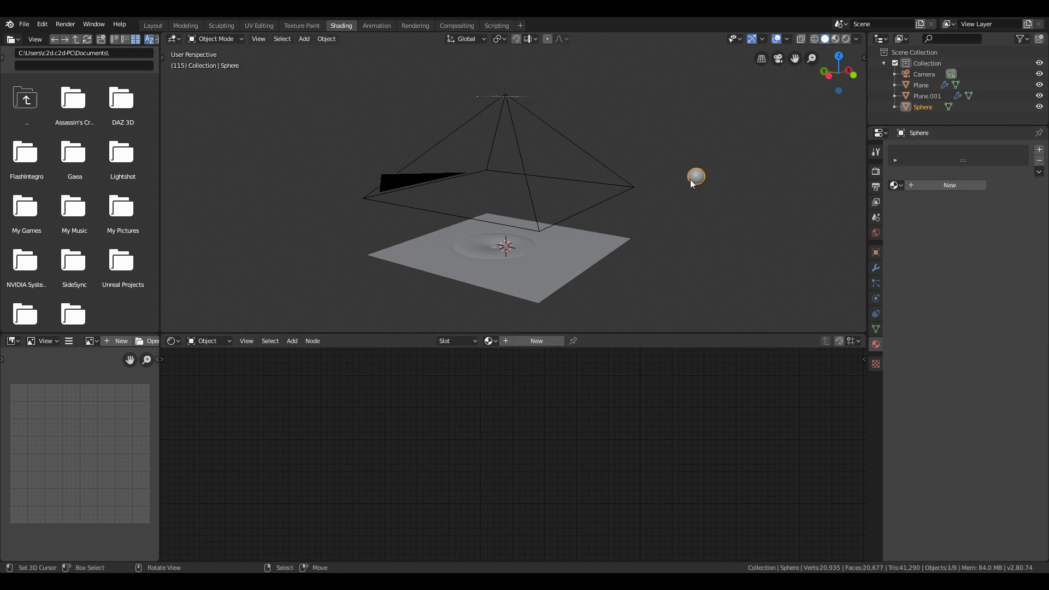
pyautogui.click(897, 186)
pyautogui.click(918, 222)
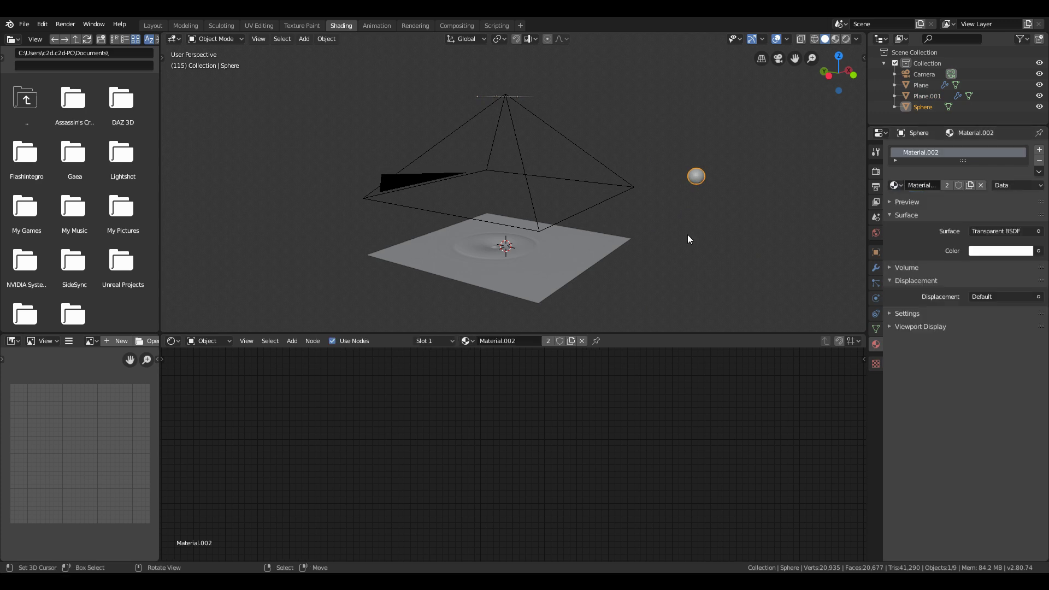
pyautogui.click(847, 40)
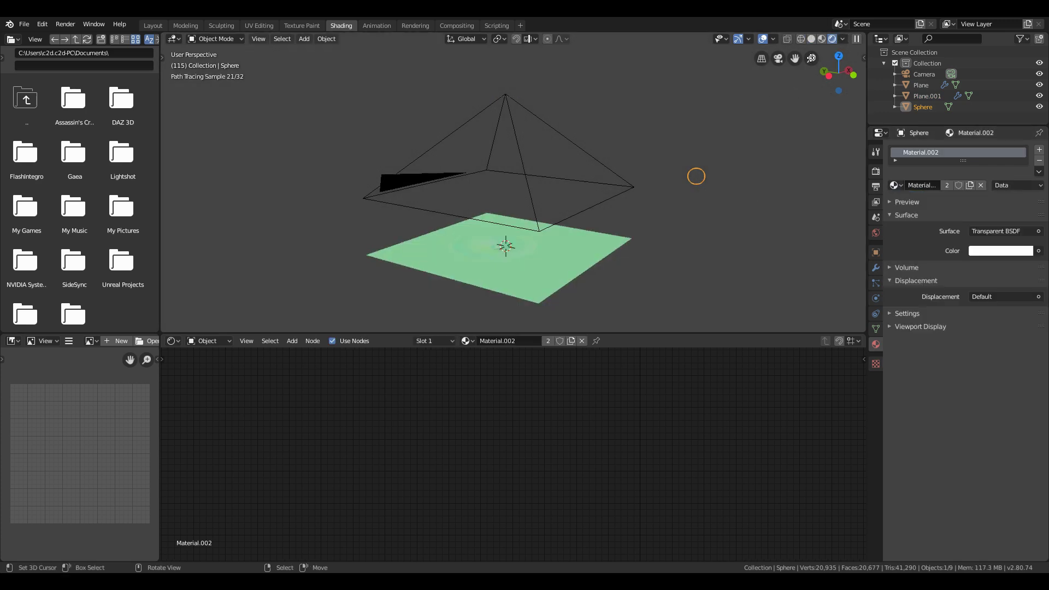
pyautogui.click(815, 40)
pyautogui.moveTo(661, 213); pyautogui.dragTo(656, 219, button='middle')
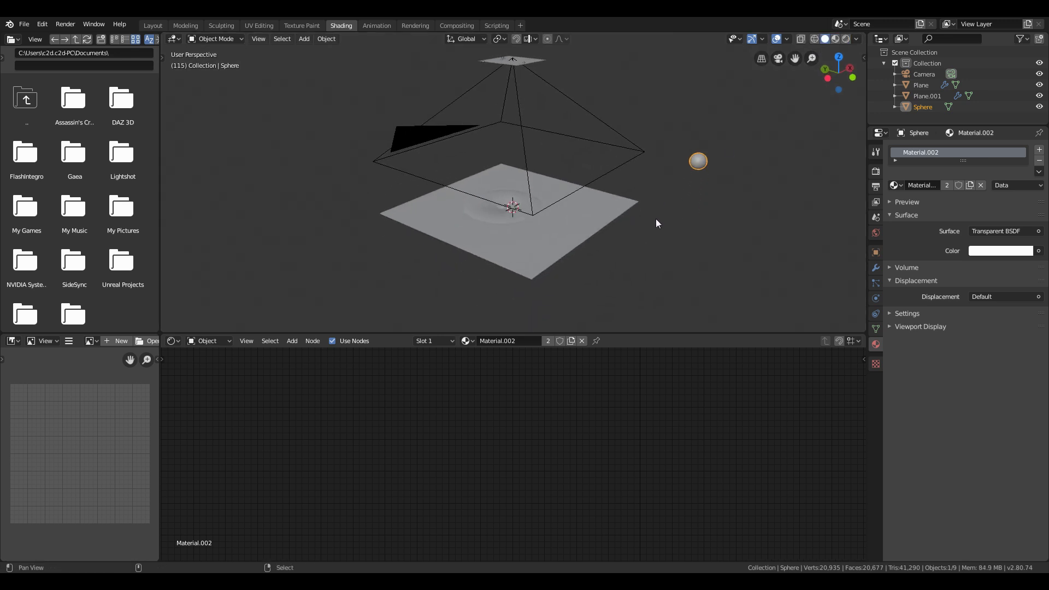
# Rewind to frame 0 in the Layout workspace and bake all dynamics from the ripple plane's Dynamic Paint cache
pyautogui.click(605, 228)
pyautogui.click(148, 25)
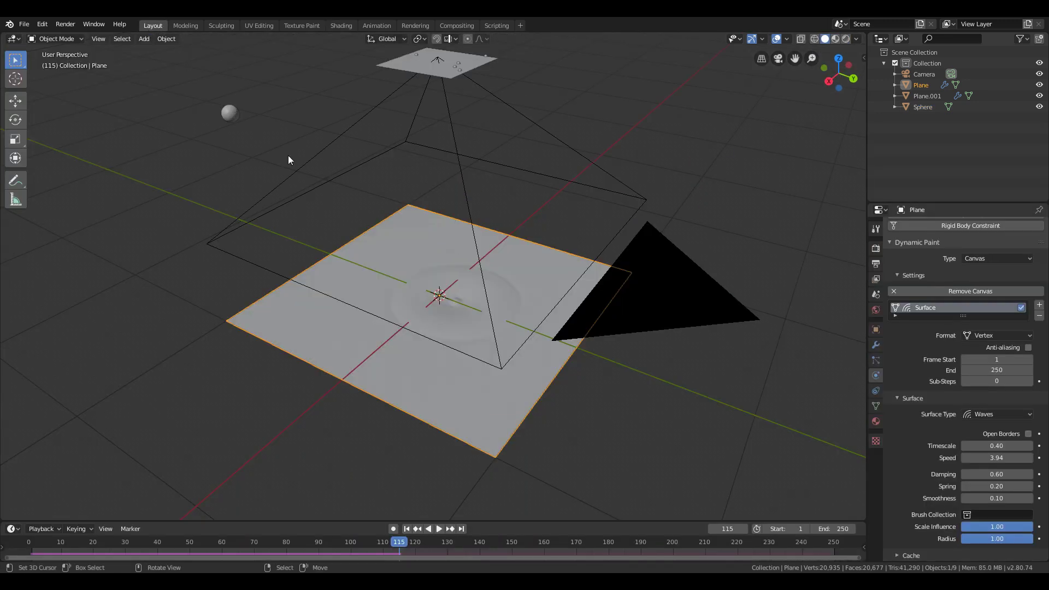
pyautogui.moveTo(379, 548); pyautogui.dragTo(29, 547)
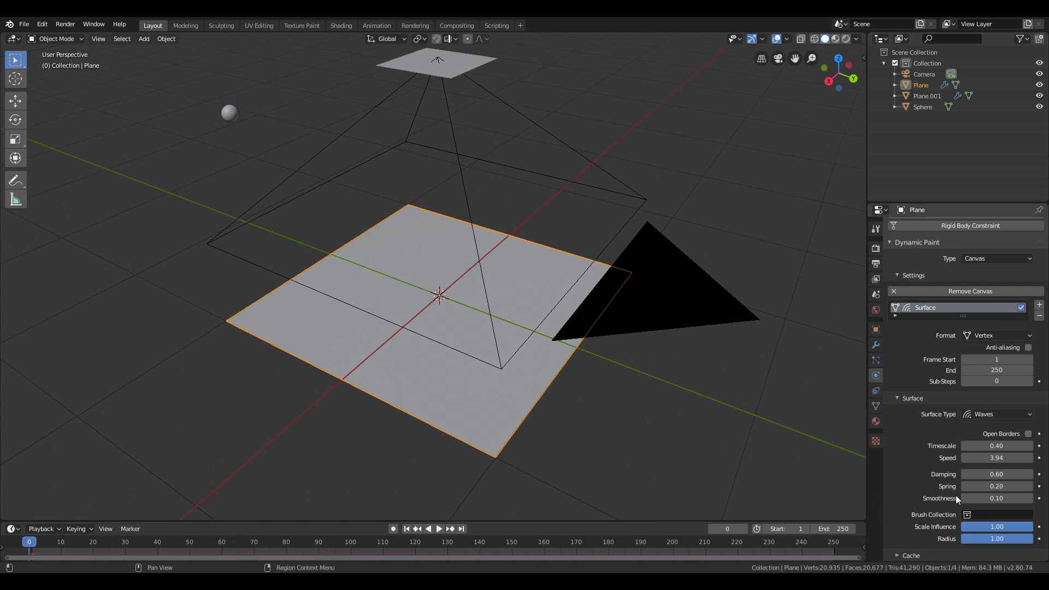
pyautogui.scroll(1, 901, 440)
pyautogui.scroll(-1, 902, 447)
pyautogui.click(917, 277)
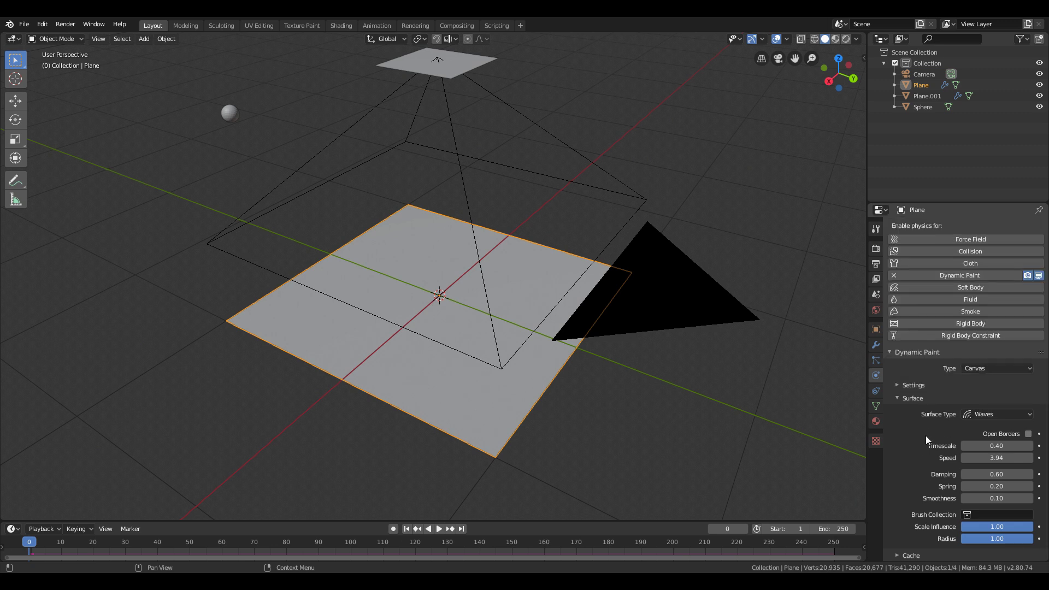
pyautogui.click(922, 399)
pyautogui.click(919, 414)
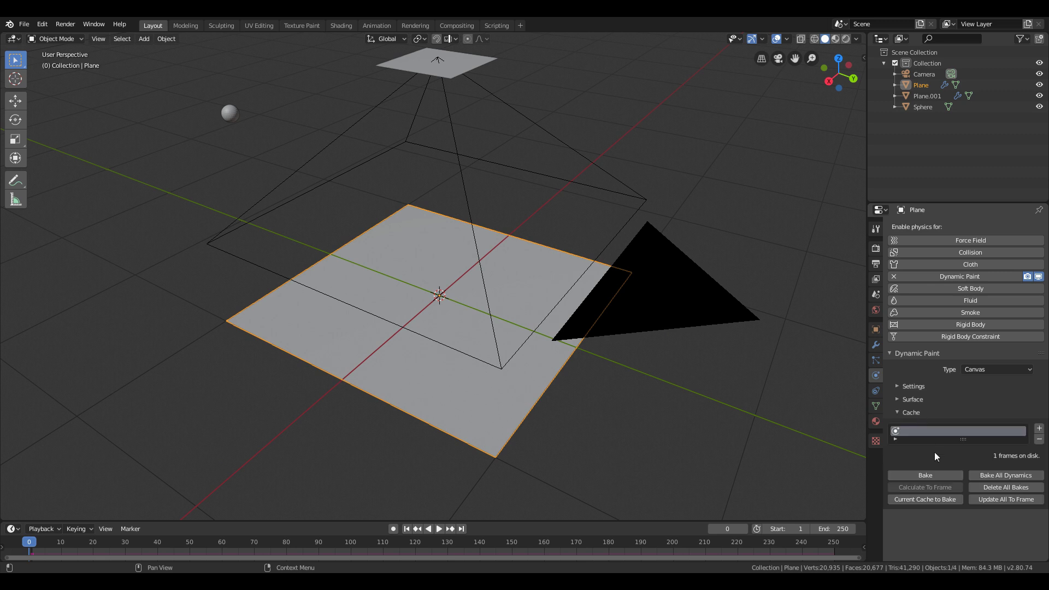
pyautogui.click(993, 477)
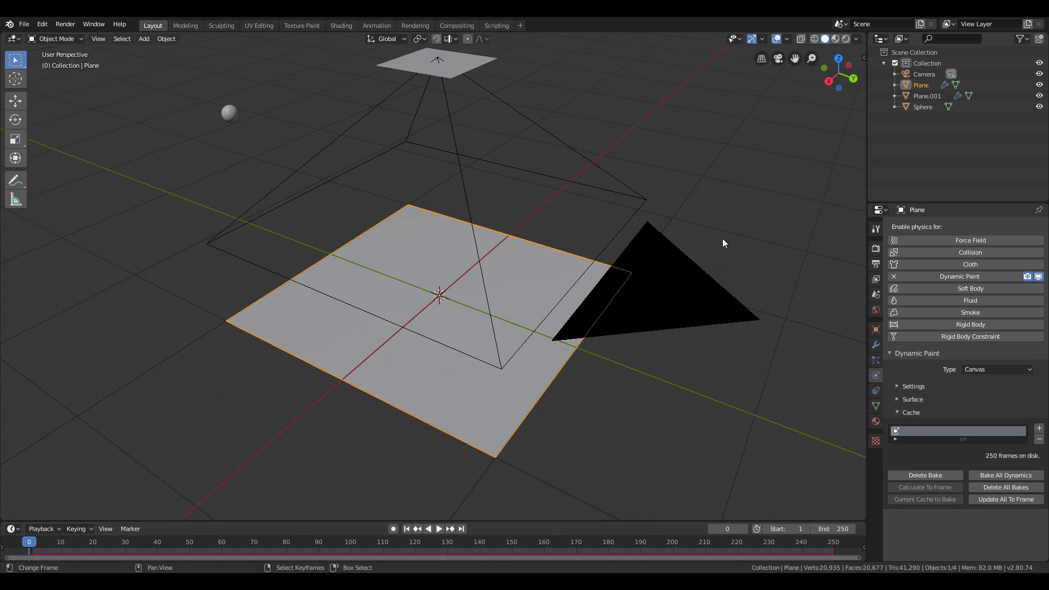
# Preview the ripple plane in rendered shading, return to solid shading, and start rendering the animation
pyautogui.click(845, 39)
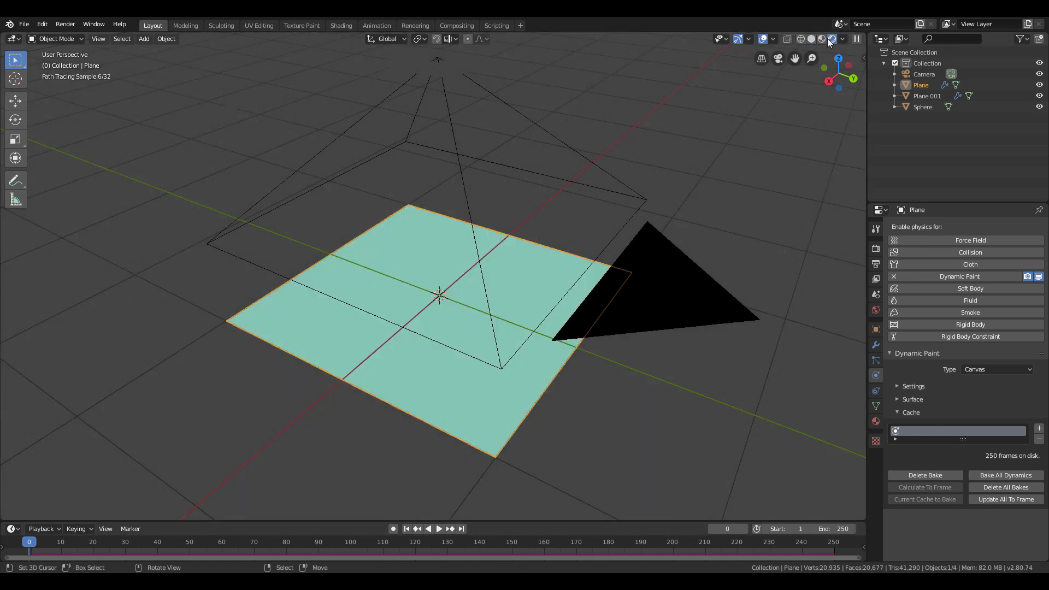
pyautogui.click(826, 39)
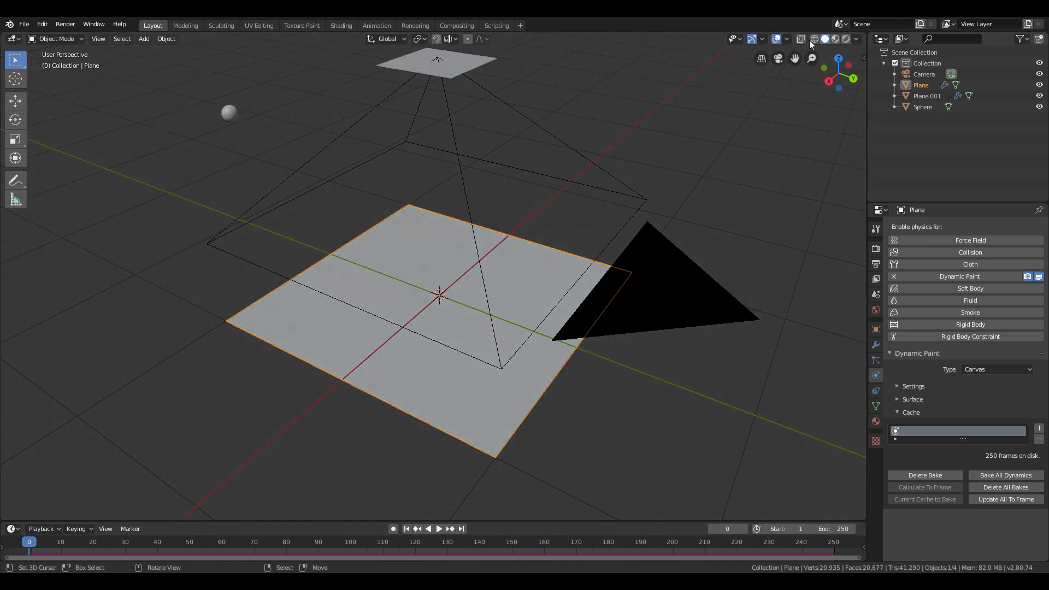
pyautogui.click(76, 26)
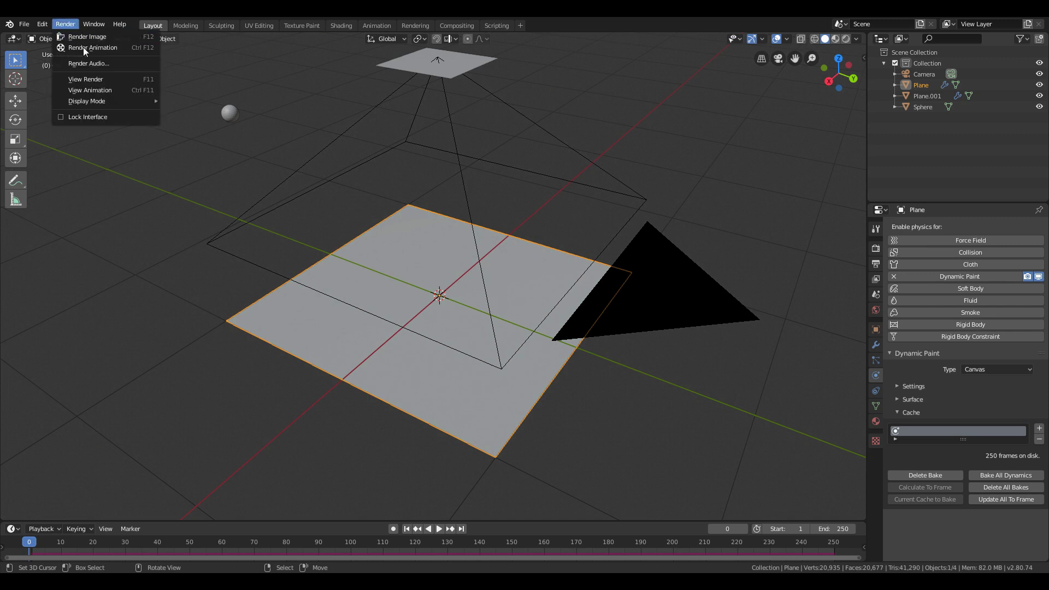
# Add a new plane, move it away from the ripple setup, and isolate it in local view
pyautogui.moveTo(415, 459); pyautogui.dragTo(495, 289, button='middle')
pyautogui.hotkey('shift', 'a')
pyautogui.click(519, 136)
pyautogui.press('g')
pyautogui.press('z')
pyautogui.click(623, 370)
pyautogui.press('KP_Decimal')
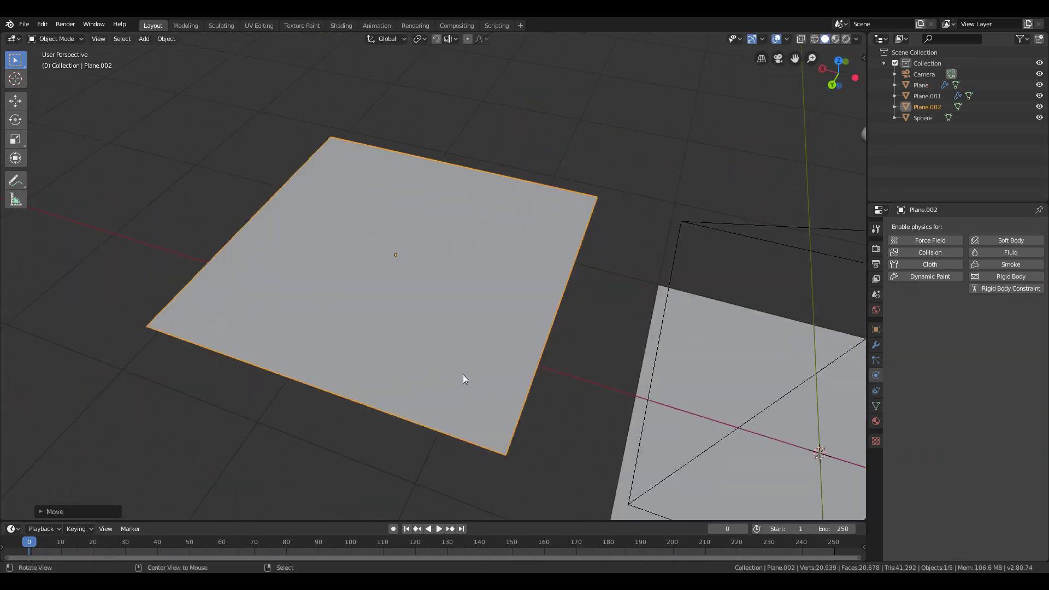
pyautogui.press('KP_Divide')
pyautogui.moveTo(558, 343); pyautogui.dragTo(777, 307, button='middle')
# Give the isolated plane a new material and frame its nodes in the Shading workspace
pyautogui.click(875, 421)
pyautogui.click(945, 262)
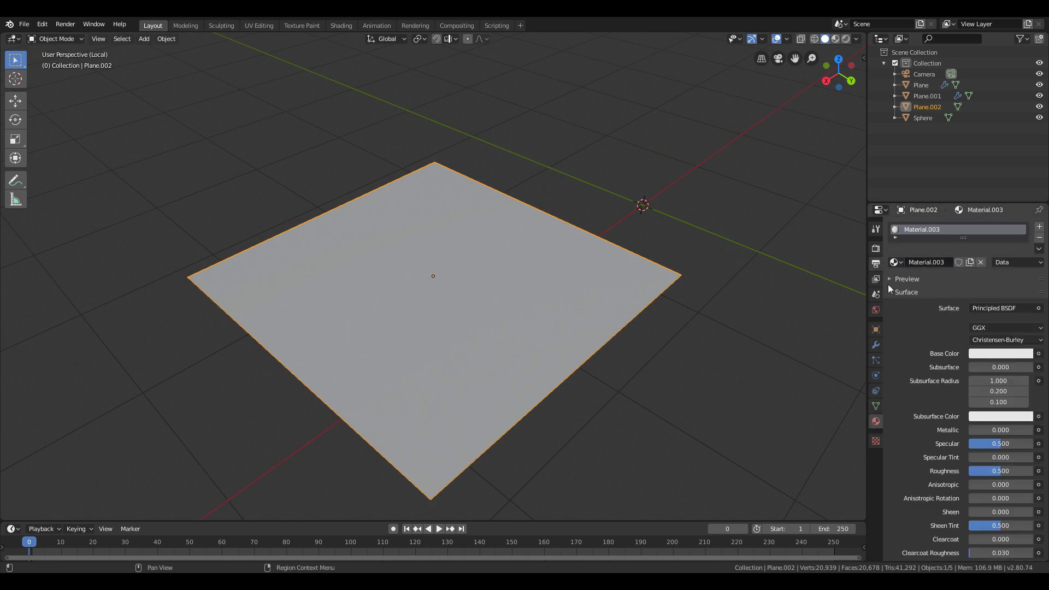
pyautogui.click(341, 26)
pyautogui.click(490, 188)
pyautogui.rightClick(658, 109)
pyautogui.press('KP_Divide')
pyautogui.click(836, 39)
pyautogui.scroll(1, 425, 251)
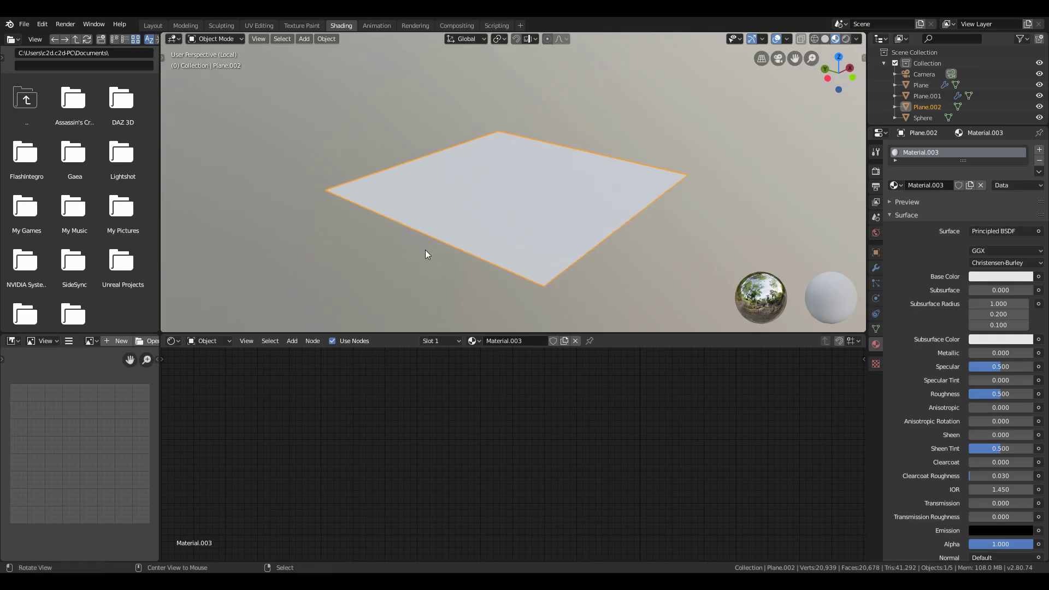
pyautogui.moveTo(425, 250); pyautogui.dragTo(563, 254, button='middle')
pyautogui.keyDown('shift'); pyautogui.moveTo(569, 412); pyautogui.dragTo(508, 445, button='middle'); pyautogui.keyUp('shift')
pyautogui.press('Home')
pyautogui.scroll(5, 503, 442)
pyautogui.keyDown('shift'); pyautogui.moveTo(332, 480); pyautogui.dragTo(493, 500, button='middle'); pyautogui.keyUp('shift')
# Load 0001.png to 0250.png from C:\tmp\ripple\ as an image sequence texture node and place it beside the Principled BSDF
pyautogui.hotkey('shift', 'a')
pyautogui.click(365, 395)
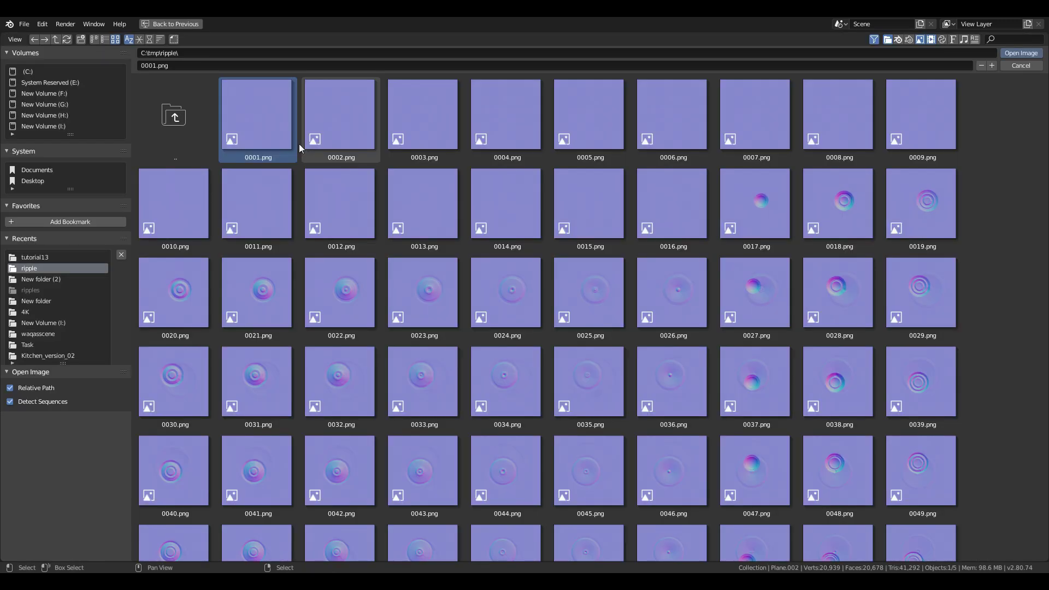
pyautogui.hotkey('shift', 'Right')
pyautogui.hotkey('shift', 'Right')
pyautogui.hotkey('shift', 'Right')
pyautogui.hotkey('shift', 'Right')
pyautogui.hotkey('shift', 'Right')
pyautogui.hotkey('shift', 'Right')
pyautogui.hotkey('shift', 'Right')
pyautogui.hotkey('shift', 'Right')
pyautogui.hotkey('shift', 'Right')
pyautogui.hotkey('shift', 'Right')
pyautogui.hotkey('shift', 'Right')
pyautogui.hotkey('shift', 'Right')
pyautogui.hotkey('shift', 'Right')
pyautogui.hotkey('shift', 'Right')
pyautogui.hotkey('shift', 'Right')
pyautogui.hotkey('shift', 'Right')
pyautogui.hotkey('shift', 'Right')
pyautogui.hotkey('shift', 'Right')
pyautogui.hotkey('shift', 'Right')
pyautogui.hotkey('shift', 'Right')
pyautogui.hotkey('shift', 'Right')
pyautogui.hotkey('shift', 'Right')
pyautogui.hotkey('shift', 'Right')
pyautogui.hotkey('shift', 'Right')
pyautogui.hotkey('shift', 'Right')
pyautogui.hotkey('shift', 'Right')
pyautogui.hotkey('shift', 'Right')
pyautogui.hotkey('shift', 'Right')
pyautogui.hotkey('shift', 'Right')
pyautogui.hotkey('shift', 'Right')
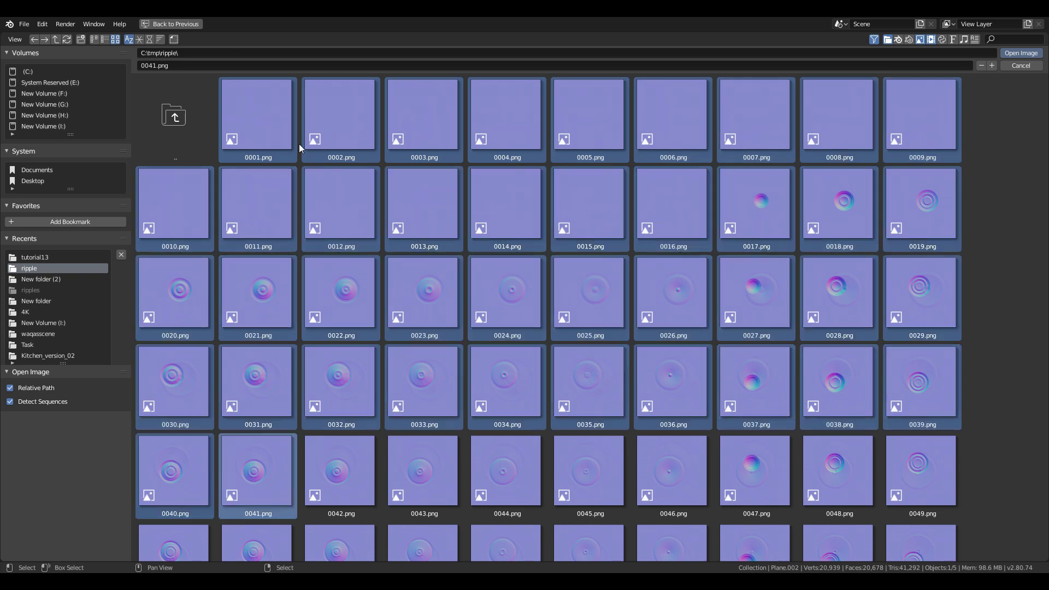
pyautogui.hotkey('shift', 'Right')
pyautogui.hotkey('shift', 'Right')
pyautogui.hotkey('shift', 'Right')
pyautogui.hotkey('shift', 'Right')
pyautogui.hotkey('shift', 'Right')
pyautogui.hotkey('shift', 'Right')
pyautogui.hotkey('shift', 'Right')
pyautogui.hotkey('shift', 'Right')
pyautogui.hotkey('shift', 'Right')
pyautogui.hotkey('shift', 'Right')
pyautogui.hotkey('shift', 'Right')
pyautogui.hotkey('shift', 'Right')
pyautogui.hotkey('shift', 'Right')
pyautogui.hotkey('shift', 'Right')
pyautogui.hotkey('shift', 'Right')
pyautogui.hotkey('shift', 'Right')
pyautogui.hotkey('shift', 'Right')
pyautogui.hotkey('shift', 'Right')
pyautogui.hotkey('shift', 'Right')
pyautogui.hotkey('shift', 'Right')
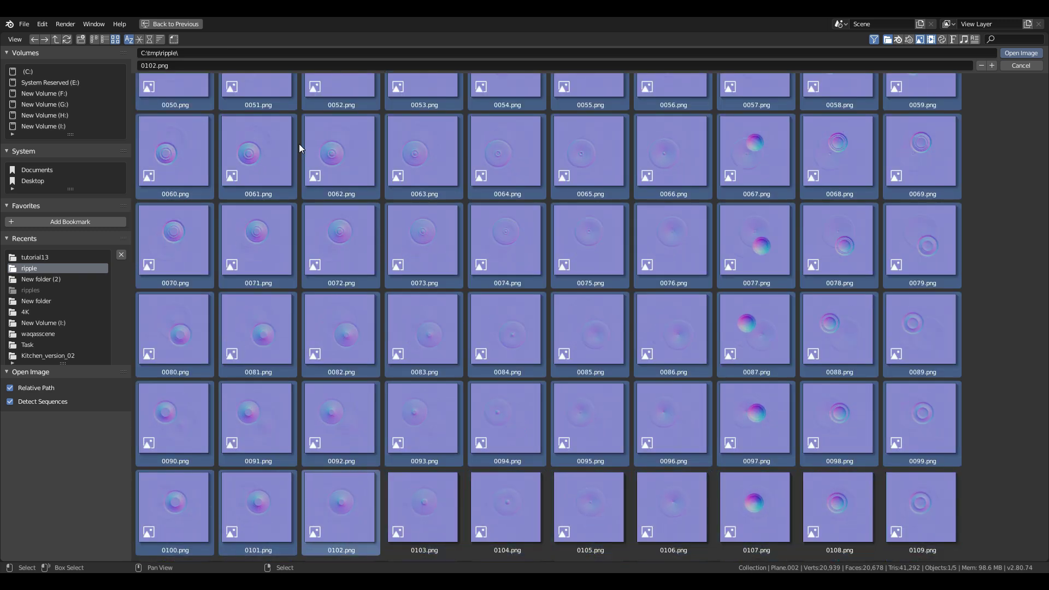
pyautogui.hotkey('shift', 'Right')
pyautogui.hotkey('shift', 'Right')
pyautogui.hotkey('shift', 'Right')
pyautogui.hotkey('shift', 'Right')
pyautogui.hotkey('shift', 'Right')
pyautogui.hotkey('shift', 'Right')
pyautogui.hotkey('shift', 'Right')
pyautogui.hotkey('shift', 'Right')
pyautogui.hotkey('shift', 'Right')
pyautogui.hotkey('shift', 'Right')
pyautogui.hotkey('shift', 'Right')
pyautogui.hotkey('shift', 'Right')
pyautogui.hotkey('shift', 'Right')
pyautogui.hotkey('shift', 'Right')
pyautogui.hotkey('shift', 'Right')
pyautogui.hotkey('shift', 'Right')
pyautogui.hotkey('shift', 'Right')
pyautogui.hotkey('shift', 'Right')
pyautogui.hotkey('shift', 'Right')
pyautogui.hotkey('shift', 'Right')
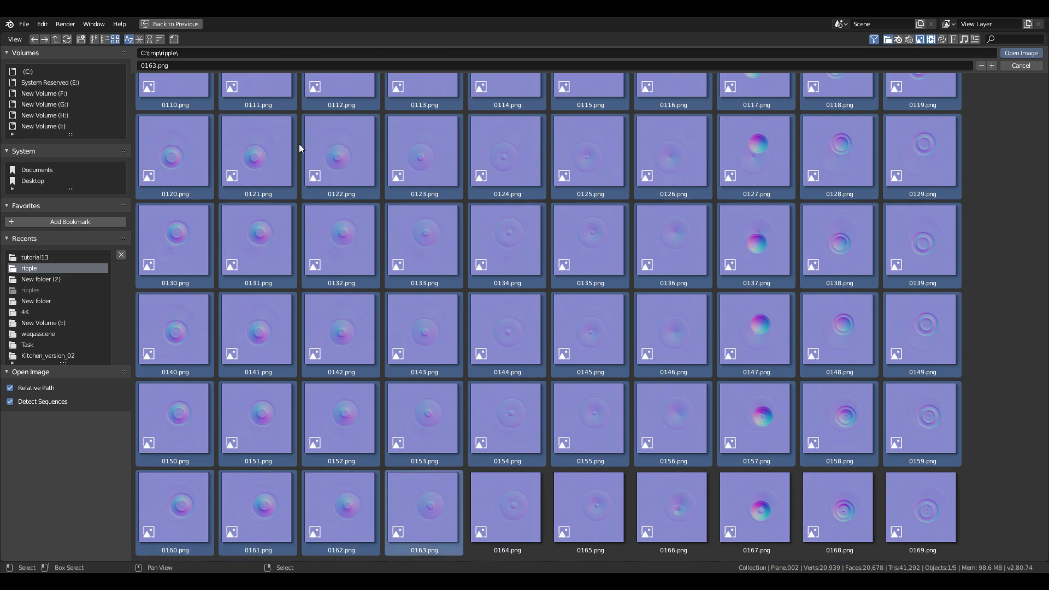
pyautogui.hotkey('shift', 'Right')
pyautogui.hotkey('shift', 'Right')
pyautogui.hotkey('shift', 'Right')
pyautogui.hotkey('shift', 'Right')
pyautogui.hotkey('shift', 'Right')
pyautogui.hotkey('shift', 'Right')
pyautogui.hotkey('shift', 'Right')
pyautogui.hotkey('shift', 'Right')
pyautogui.hotkey('shift', 'Right')
pyautogui.hotkey('shift', 'Right')
pyautogui.hotkey('shift', 'Right')
pyautogui.hotkey('shift', 'Right')
pyautogui.hotkey('shift', 'Right')
pyautogui.hotkey('shift', 'Right')
pyautogui.hotkey('shift', 'Right')
pyautogui.hotkey('shift', 'Right')
pyautogui.hotkey('shift', 'Right')
pyautogui.hotkey('shift', 'Right')
pyautogui.hotkey('shift', 'Right')
pyautogui.hotkey('shift', 'Right')
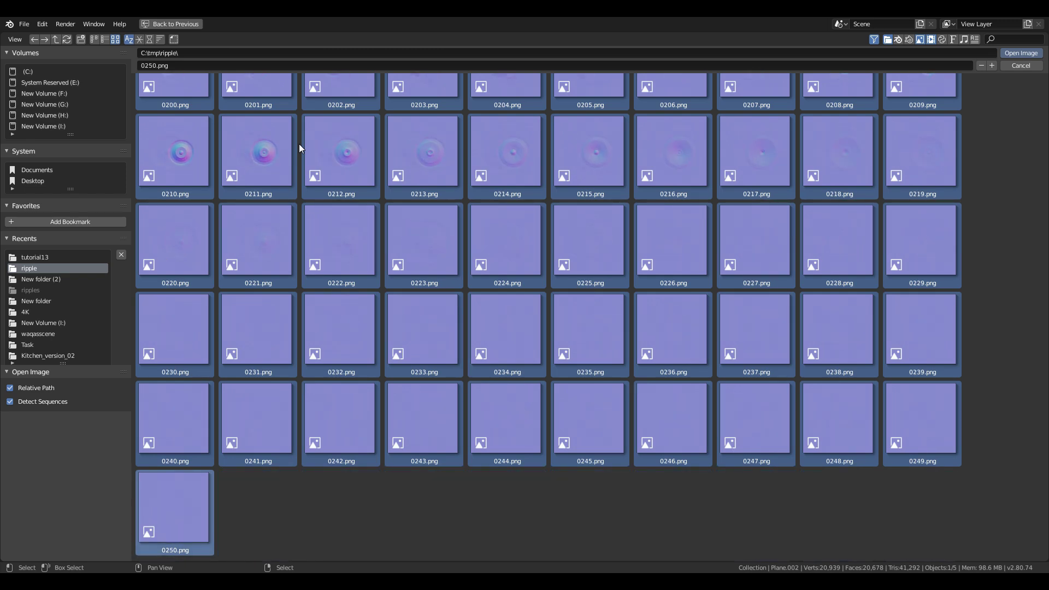
pyautogui.press('Return')
pyautogui.moveTo(478, 449); pyautogui.dragTo(339, 416)
pyautogui.moveTo(405, 434); pyautogui.dragTo(452, 417, button='middle')
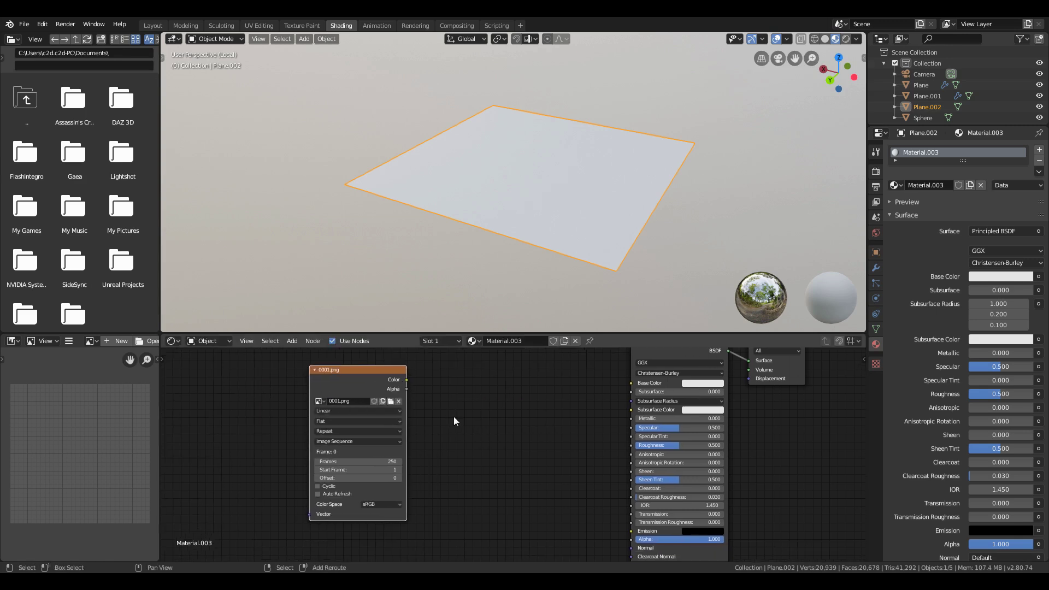
# Add a Normal Map node between the ripple image sequence and the Principled BSDF
pyautogui.hotkey('shift', 'a')
pyautogui.click(452, 416)
pyautogui.write('nirm')
pyautogui.press('BackSpace')
pyautogui.press('BackSpace')
pyautogui.press('BackSpace')
pyautogui.write('p')
pyautogui.press('BackSpace')
pyautogui.write('or')
pyautogui.press('Down')
pyautogui.press('Return')
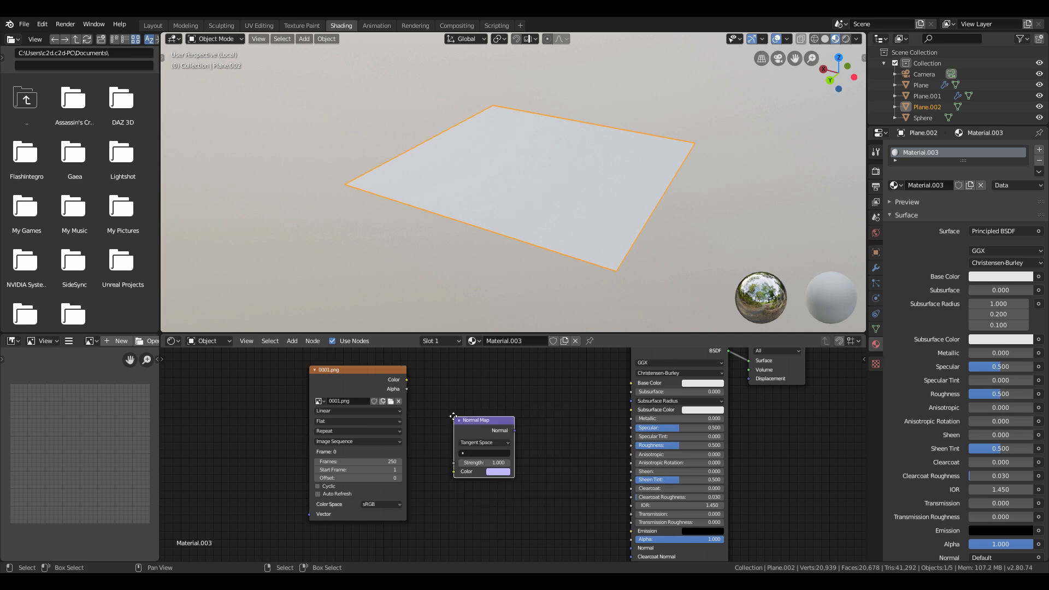
pyautogui.click(465, 431)
# Connect the image sequence's Color to the Normal Map's Color, and its Normal output to the Principled BSDF's Normal
pyautogui.moveTo(400, 377); pyautogui.dragTo(478, 484)
pyautogui.moveTo(523, 443); pyautogui.dragTo(616, 506)
pyautogui.moveTo(627, 553); pyautogui.dragTo(634, 549)
pyautogui.moveTo(634, 549); pyautogui.dragTo(700, 532, button='middle')
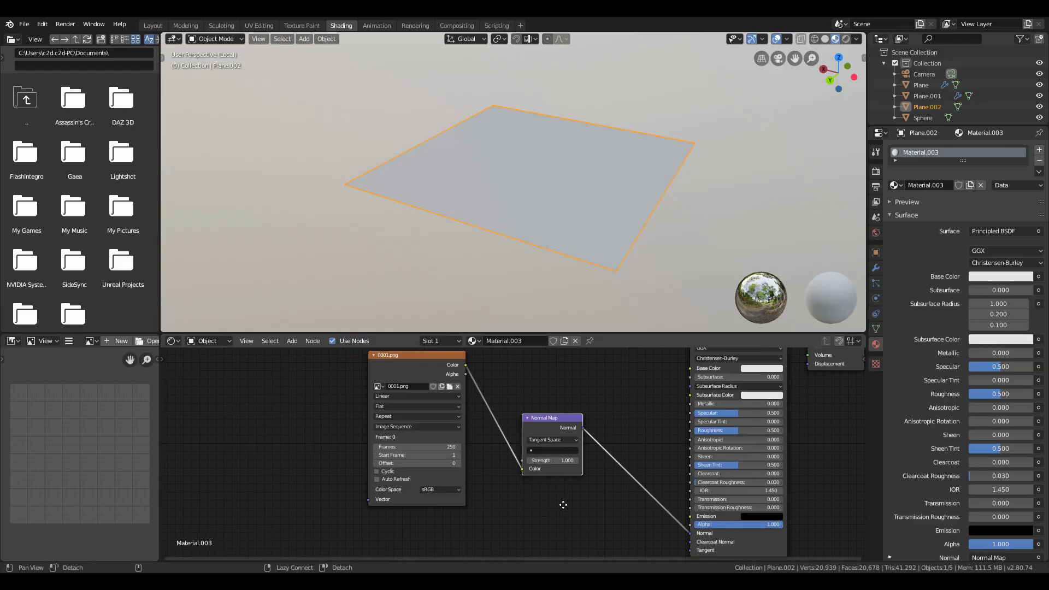
# Set the image sequence's color space to Linear and enable Cyclic and Auto Refresh
pyautogui.click(448, 487)
pyautogui.click(457, 506)
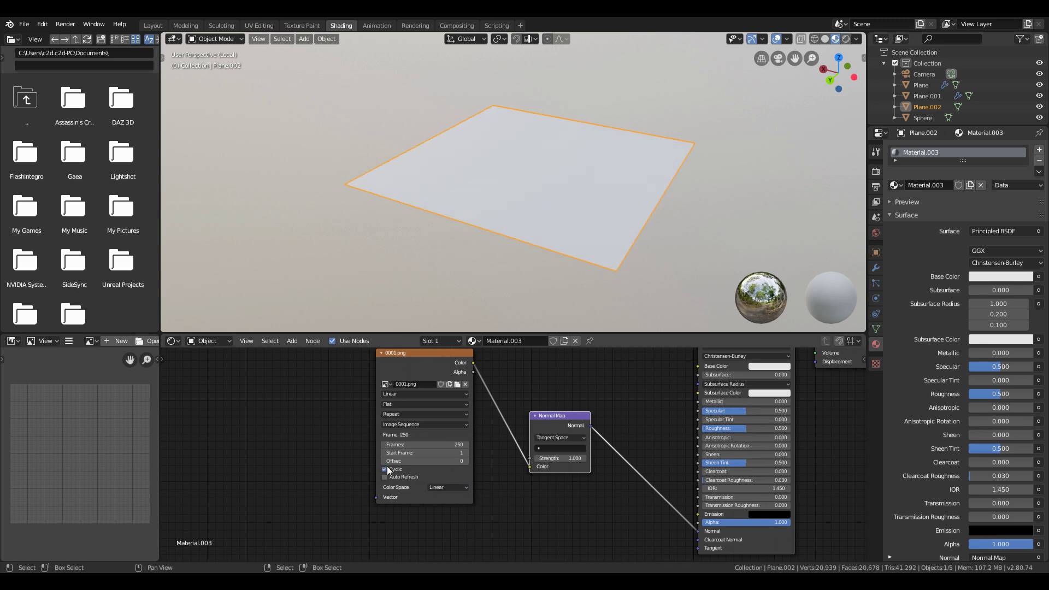
pyautogui.click(394, 477)
# Raise the Principled BSDF's Metallic value and lower its Roughness for a mirror-like water surface
pyautogui.moveTo(605, 410); pyautogui.dragTo(487, 436, button='middle')
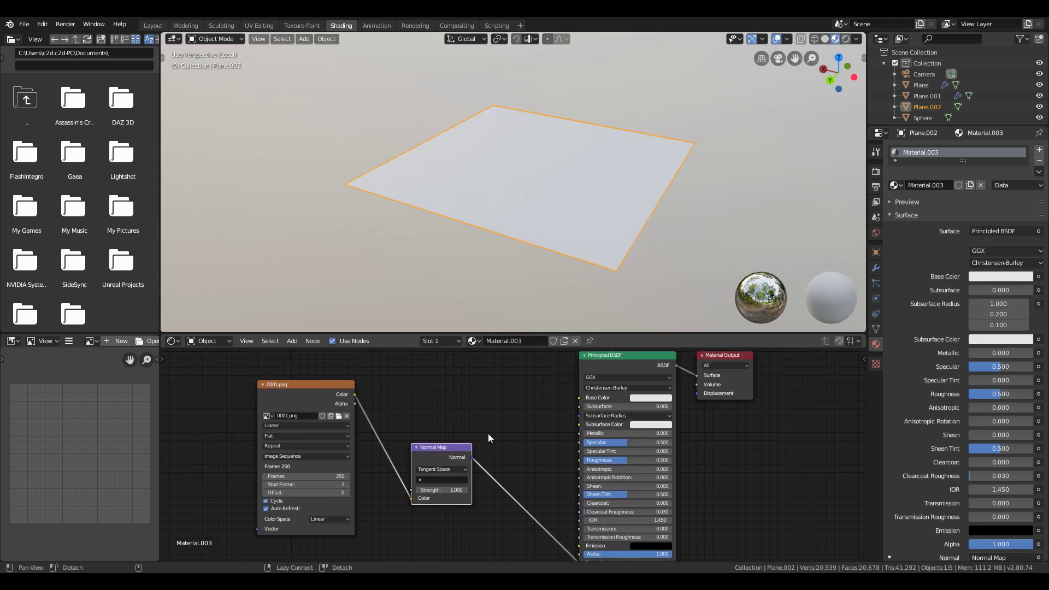
pyautogui.scroll(1, 488, 436)
pyautogui.moveTo(607, 433); pyautogui.dragTo(683, 433)
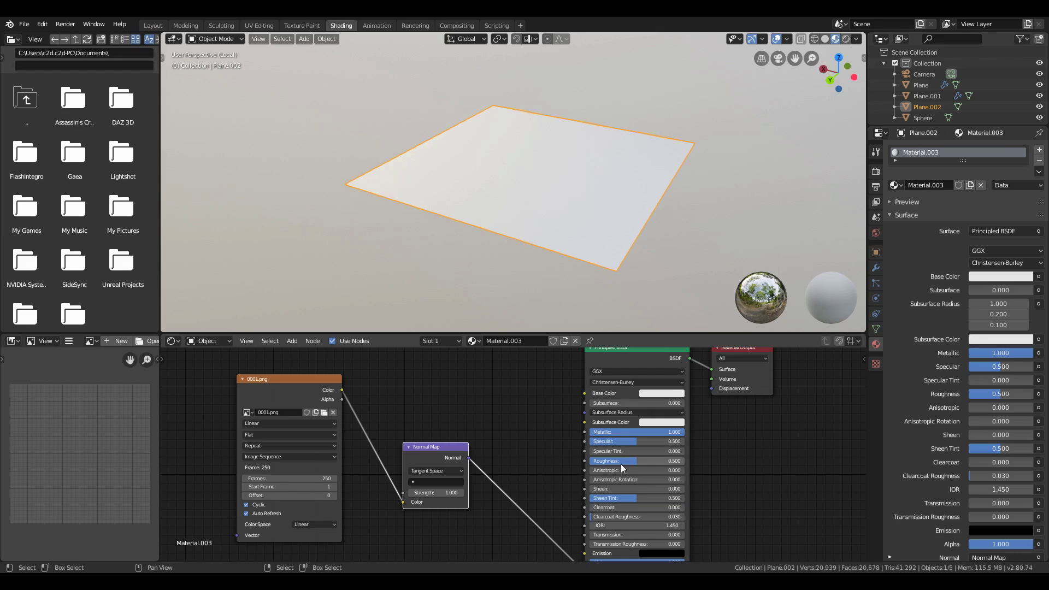
pyautogui.moveTo(637, 461); pyautogui.dragTo(594, 461)
# Play the ripple animation in a maximized viewport and inspect the reflective plane from several angles
pyautogui.moveTo(449, 219); pyautogui.dragTo(483, 226, button='middle')
pyautogui.scroll(2, 510, 247)
pyautogui.press('space')
pyautogui.hotkey('ctrl', 'space')
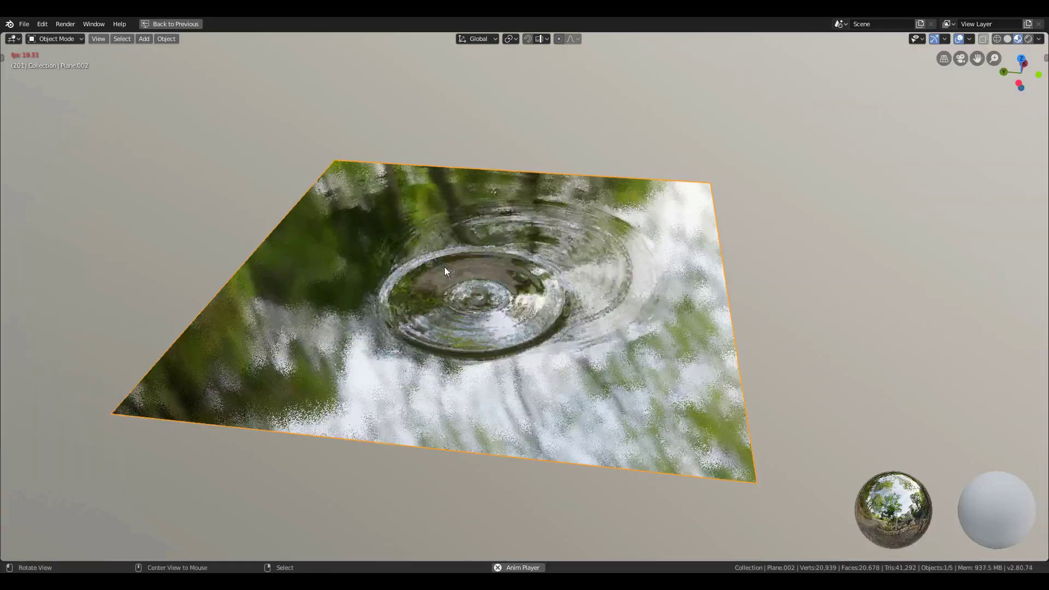
pyautogui.moveTo(455, 267); pyautogui.dragTo(390, 274, button='middle')
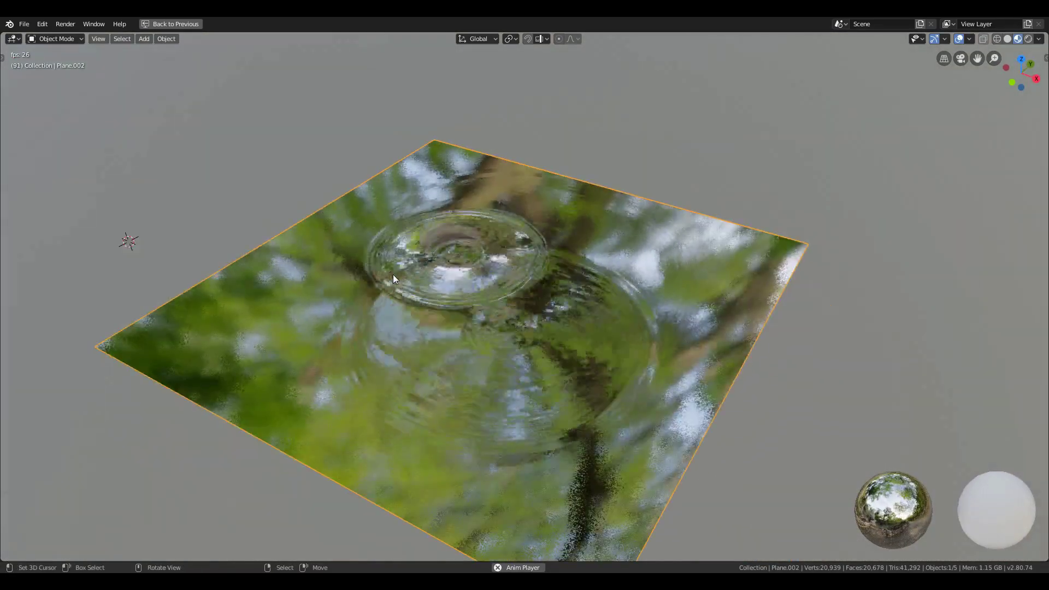
pyautogui.press('space')
pyautogui.moveTo(967, 117); pyautogui.dragTo(575, 267, button='middle')
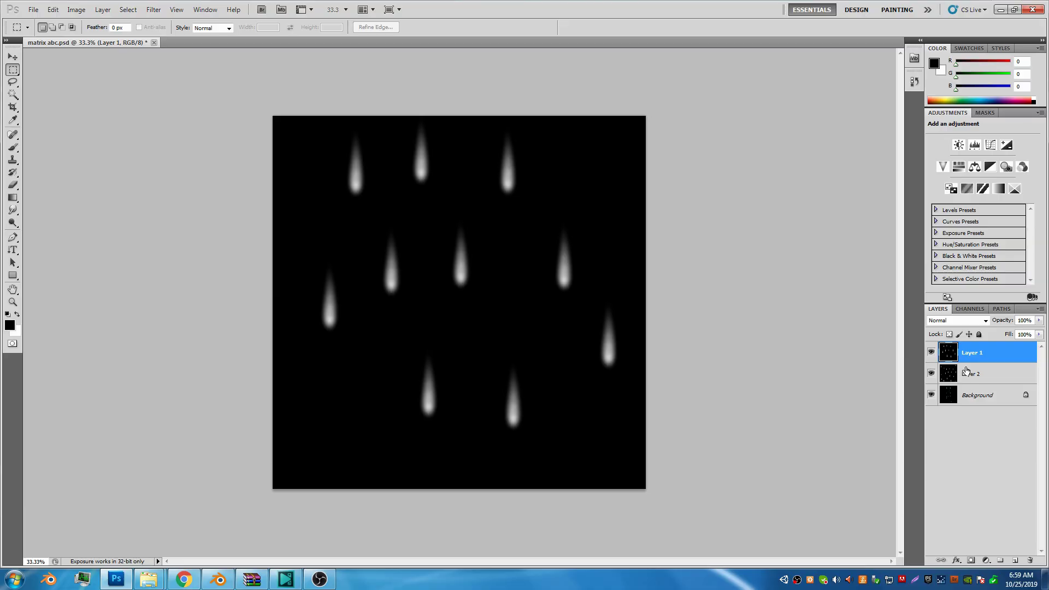
# Switch to matrix abc.psd in Photoshop and hide Layer 1 and Layer 2 to view the background letters
pyautogui.click(932, 352)
pyautogui.click(931, 374)
pyautogui.hotkey('ctrl', '+')
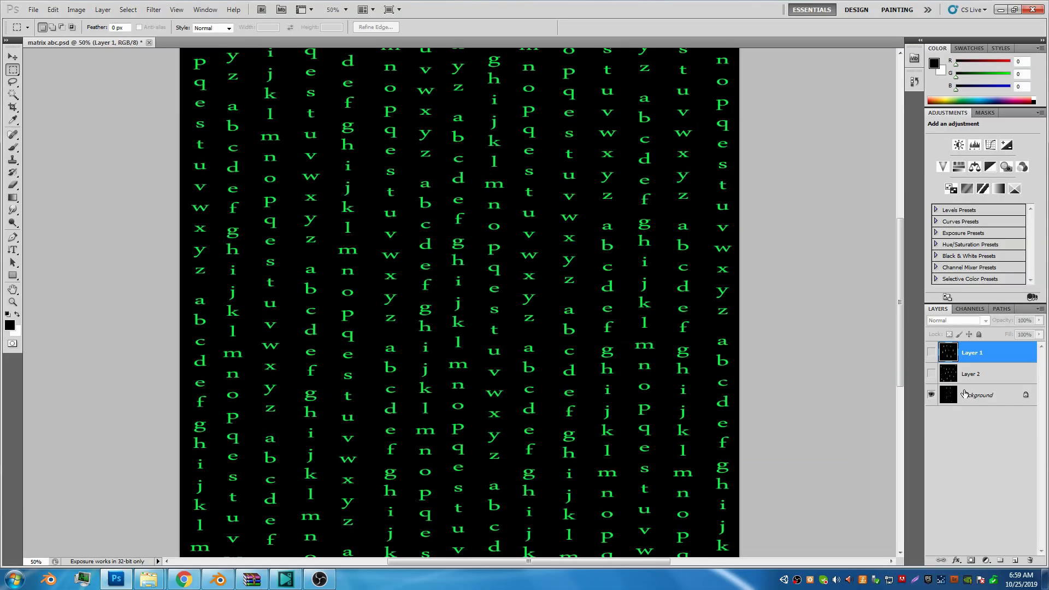
# Show Layer 2 and set its blending mode to Lighten
pyautogui.click(978, 374)
pyautogui.click(931, 373)
pyautogui.click(956, 321)
pyautogui.click(940, 131)
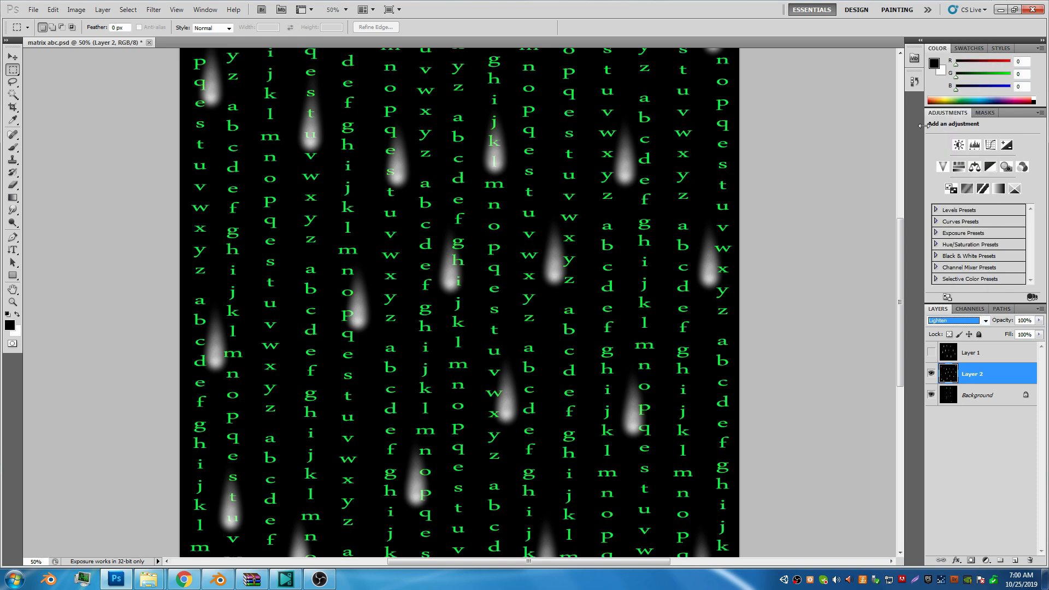
# Show Layer 1 and set its blending mode to Lighten
pyautogui.click(973, 353)
pyautogui.click(932, 352)
pyautogui.click(956, 321)
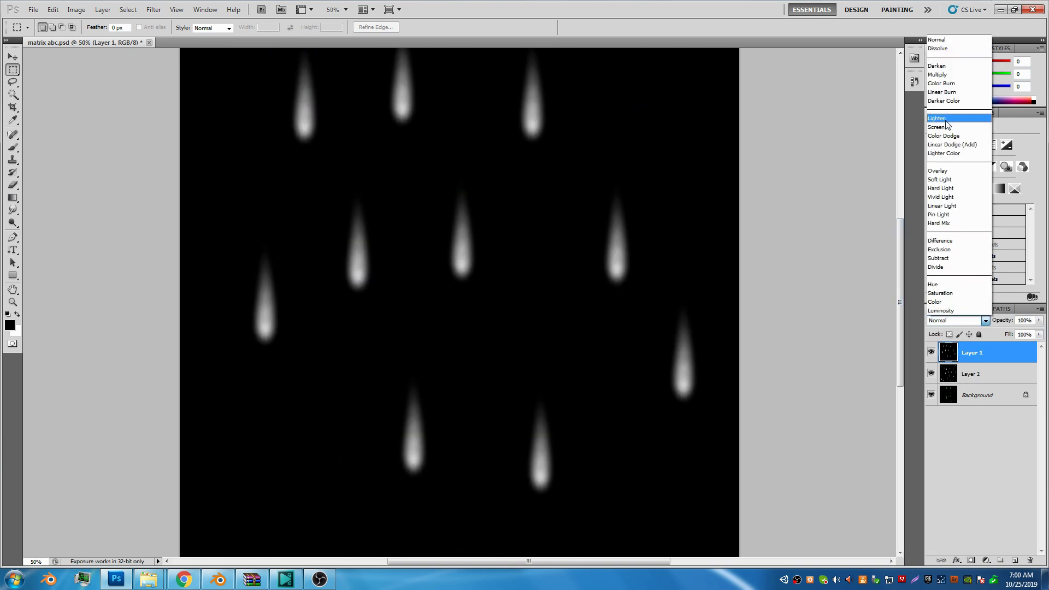
pyautogui.click(946, 122)
pyautogui.hotkey('ctrl', '-')
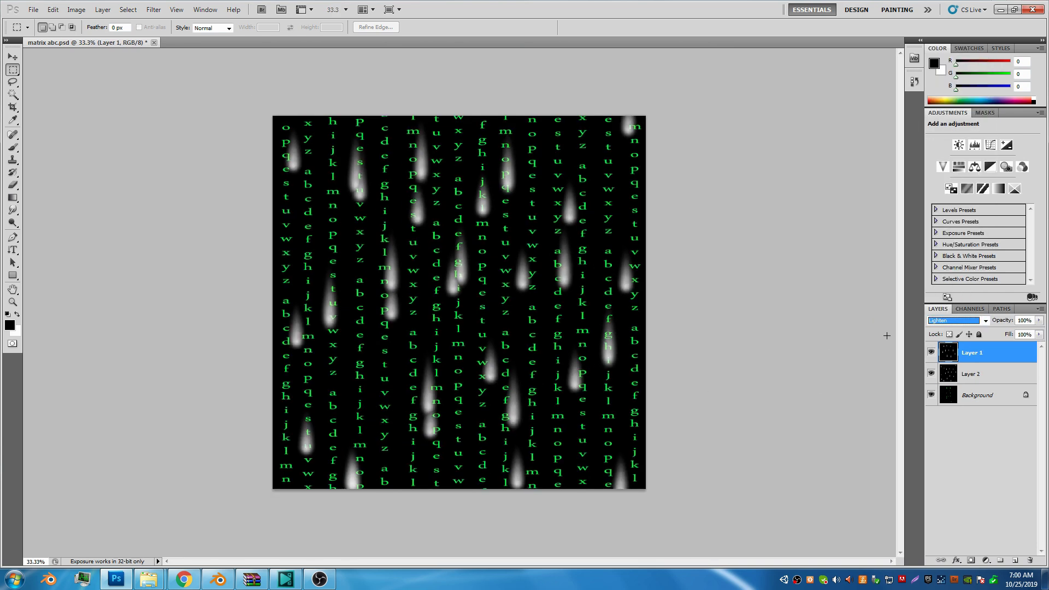
# Set the blending modes of Layer 1 and Layer 2 back to Normal
pyautogui.click(979, 320)
pyautogui.click(943, 41)
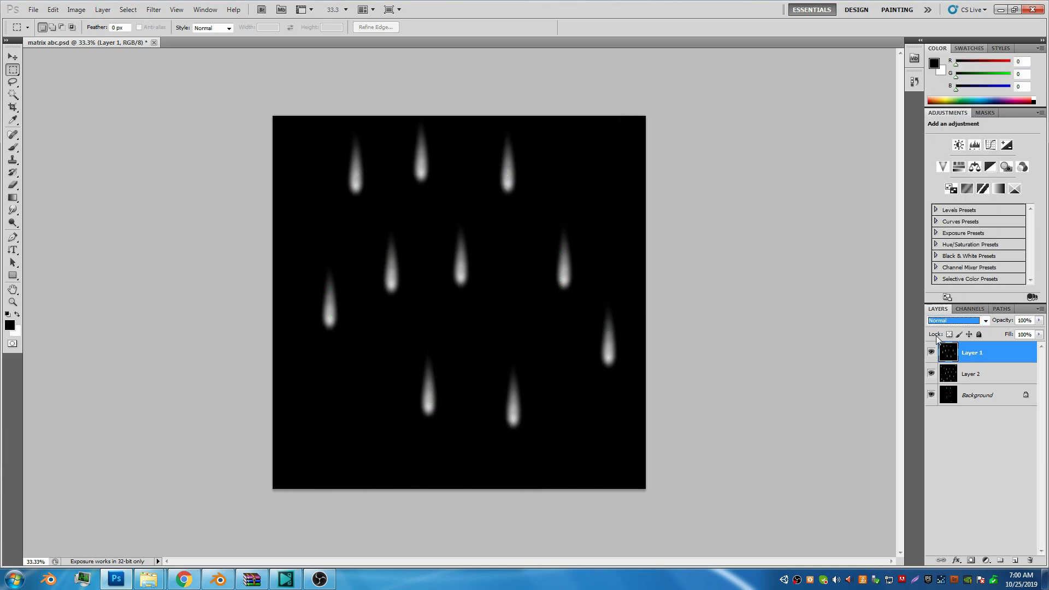
pyautogui.click(972, 376)
pyautogui.click(960, 320)
pyautogui.click(942, 41)
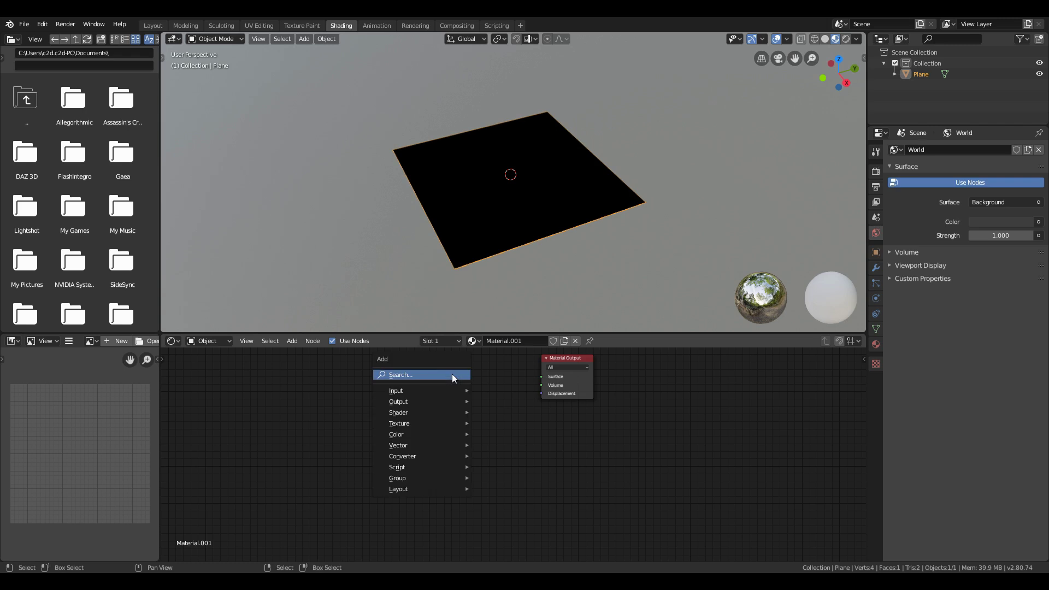
# In Blender, add an Emission shader to the plane's material and connect it to the Material Output's Surface
pyautogui.write('em')
pyautogui.click(469, 393)
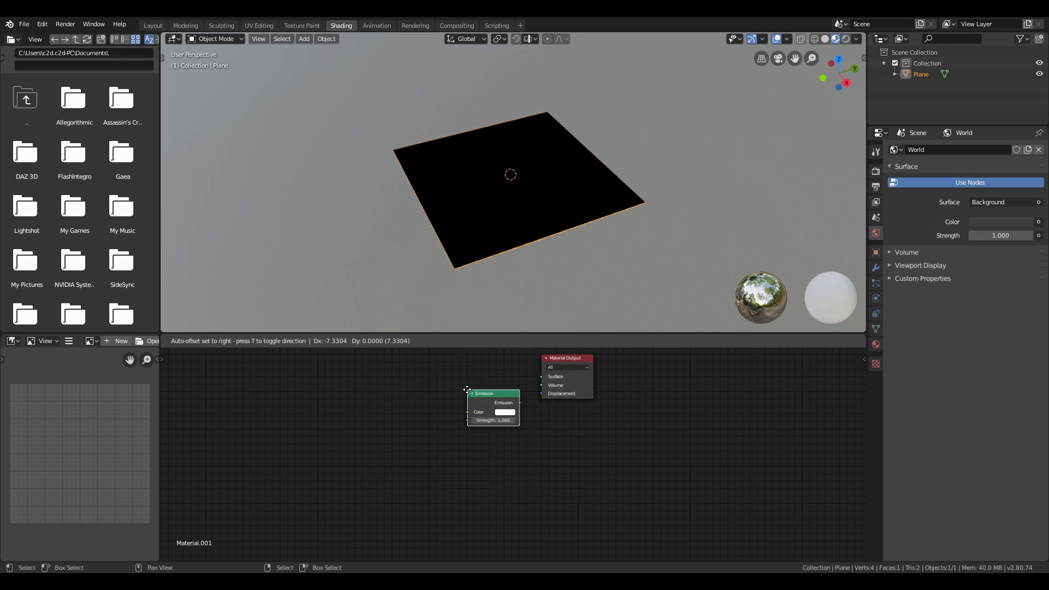
pyautogui.moveTo(397, 393); pyautogui.dragTo(541, 376)
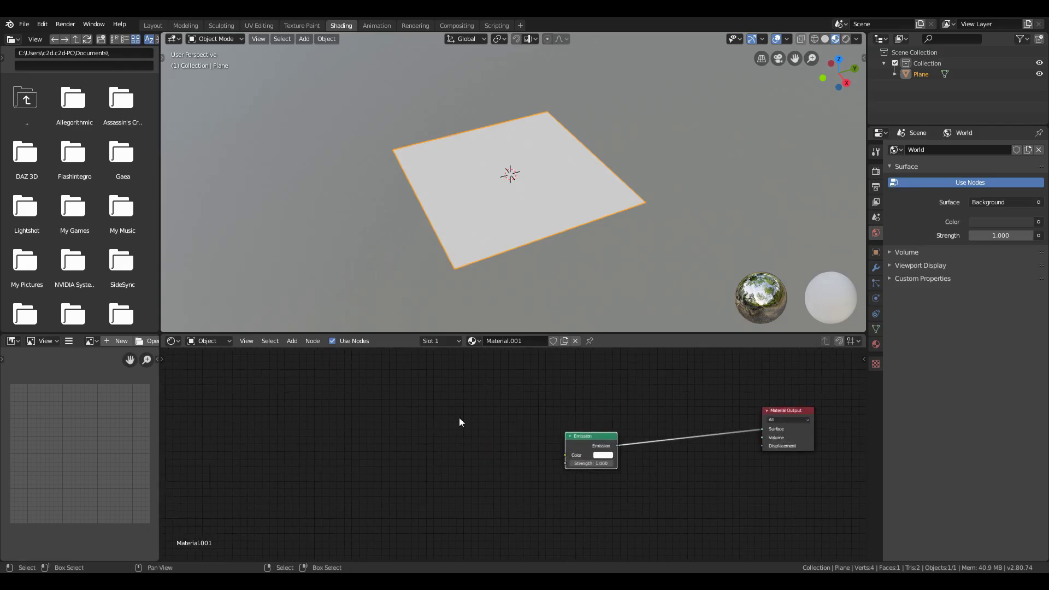
# Add an Image Texture node, connect its Color to the Emission Color, and load matrix.jpg
pyautogui.hotkey('shift', 'a')
pyautogui.click(430, 415)
pyautogui.write('im')
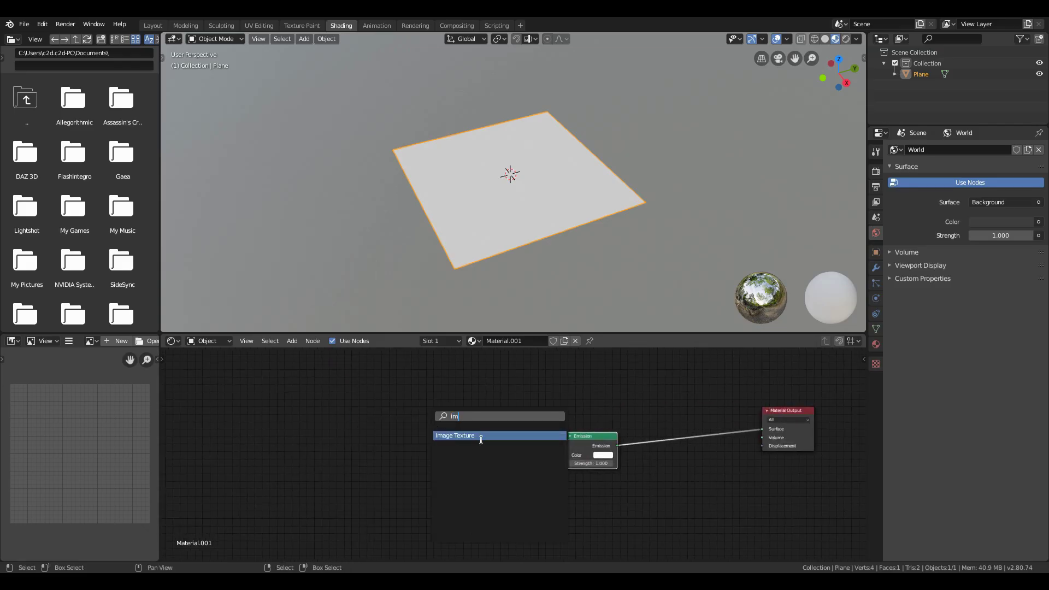
pyautogui.click(481, 436)
pyautogui.click(452, 441)
pyautogui.moveTo(479, 437); pyautogui.dragTo(567, 455)
pyautogui.moveTo(580, 435); pyautogui.dragTo(559, 412)
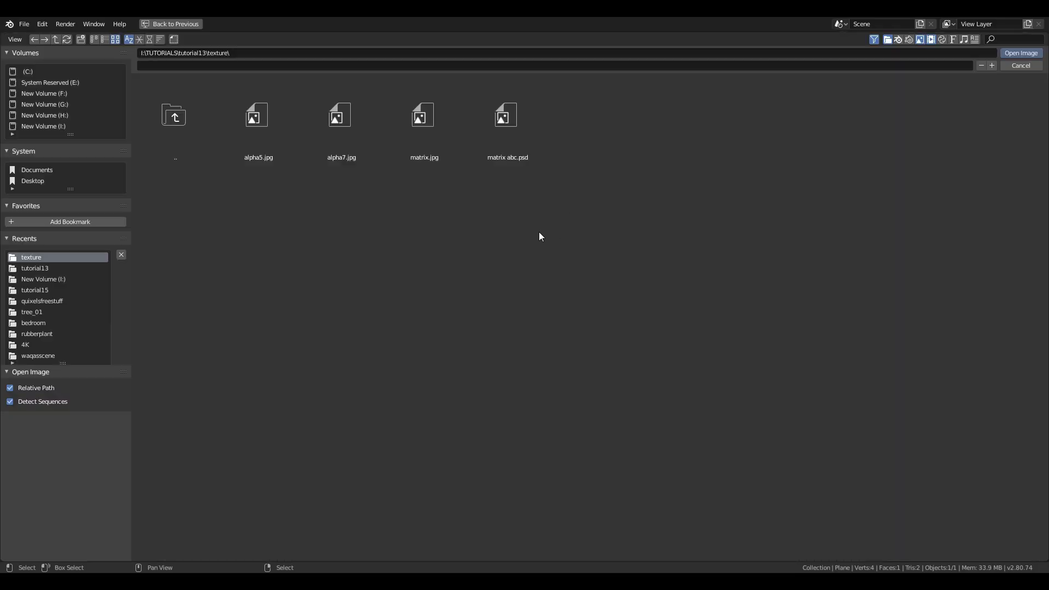
pyautogui.doubleClick(432, 133)
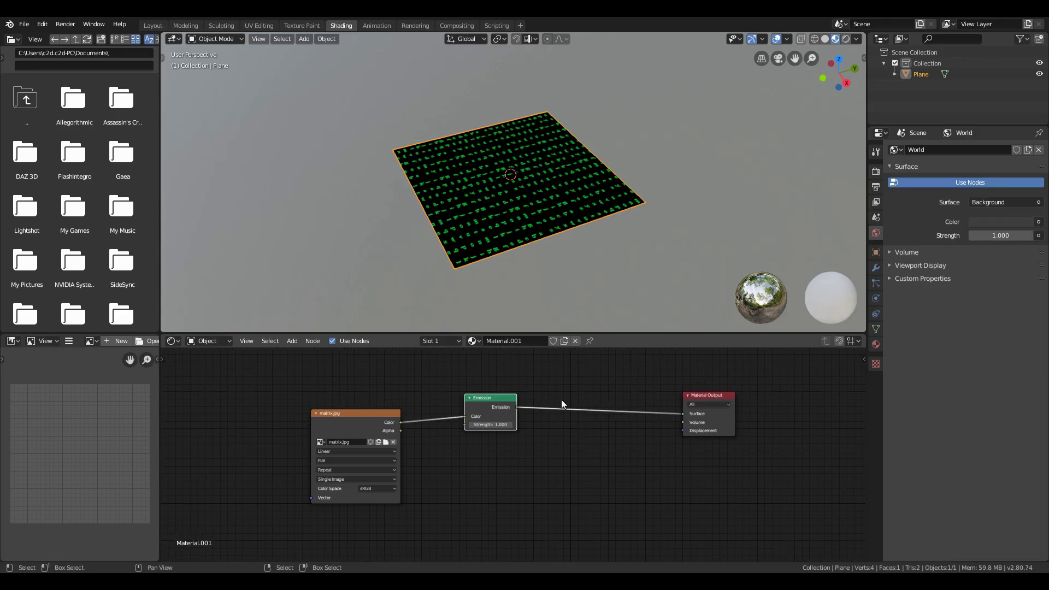
# Insert a Mix Shader between the Emission shader and the Material Output
pyautogui.scroll(5, 562, 400)
pyautogui.moveTo(481, 384); pyautogui.dragTo(529, 401)
pyautogui.moveTo(496, 487); pyautogui.dragTo(518, 475, button='middle')
pyautogui.moveTo(579, 208); pyautogui.dragTo(614, 222, button='middle')
pyautogui.moveTo(504, 445); pyautogui.dragTo(563, 512, button='middle')
pyautogui.moveTo(626, 443); pyautogui.dragTo(576, 444)
pyautogui.hotkey('shift', 'a')
pyautogui.click(592, 383)
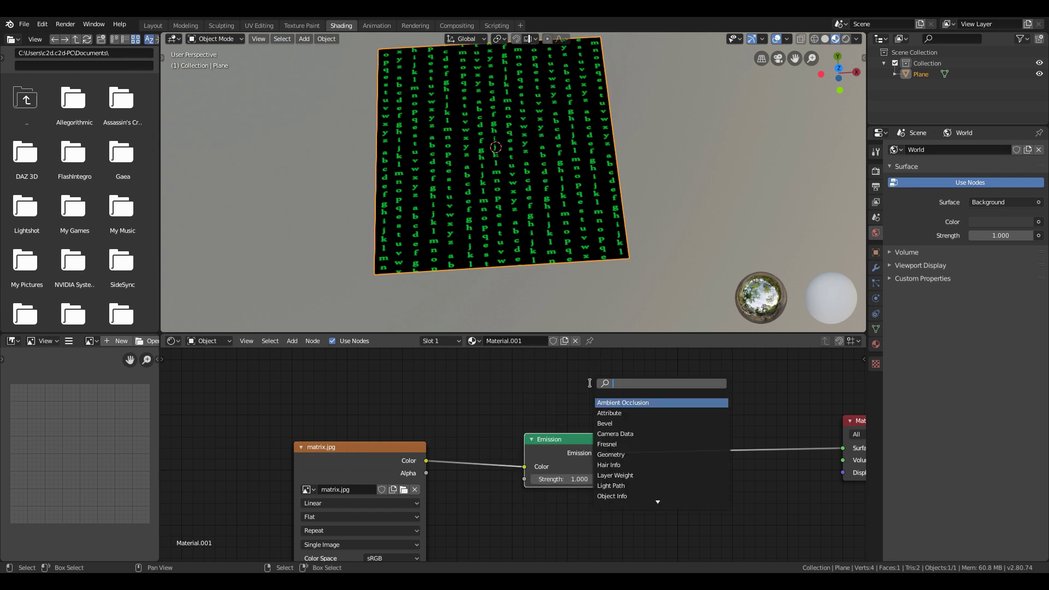
pyautogui.write('mi')
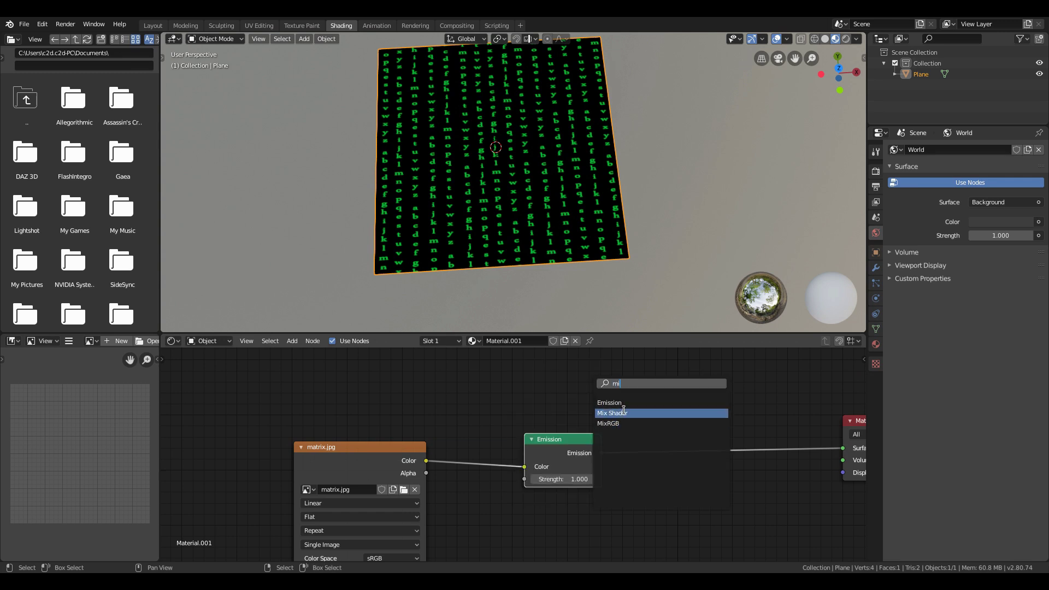
pyautogui.click(624, 409)
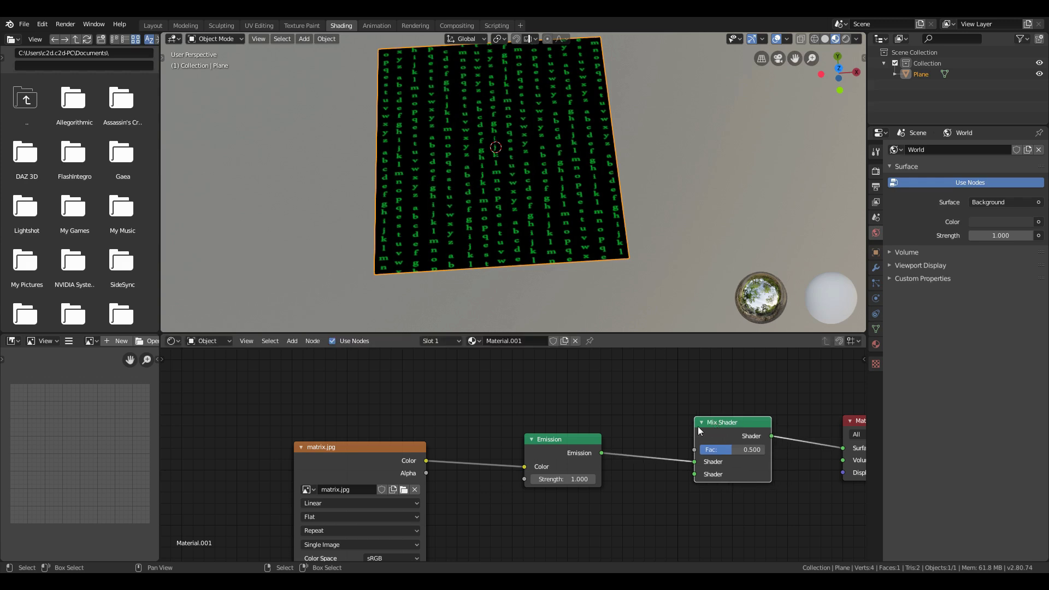
pyautogui.click(697, 427)
pyautogui.moveTo(585, 409); pyautogui.dragTo(659, 401, button='middle')
# Duplicate the matrix.jpg texture node, load alpha5.jpg into the copy, and move it above the original
pyautogui.click(438, 442)
pyautogui.moveTo(662, 512); pyautogui.dragTo(612, 425, button='middle')
pyautogui.hotkey('shift', 'd')
pyautogui.click(689, 498)
pyautogui.click(565, 479)
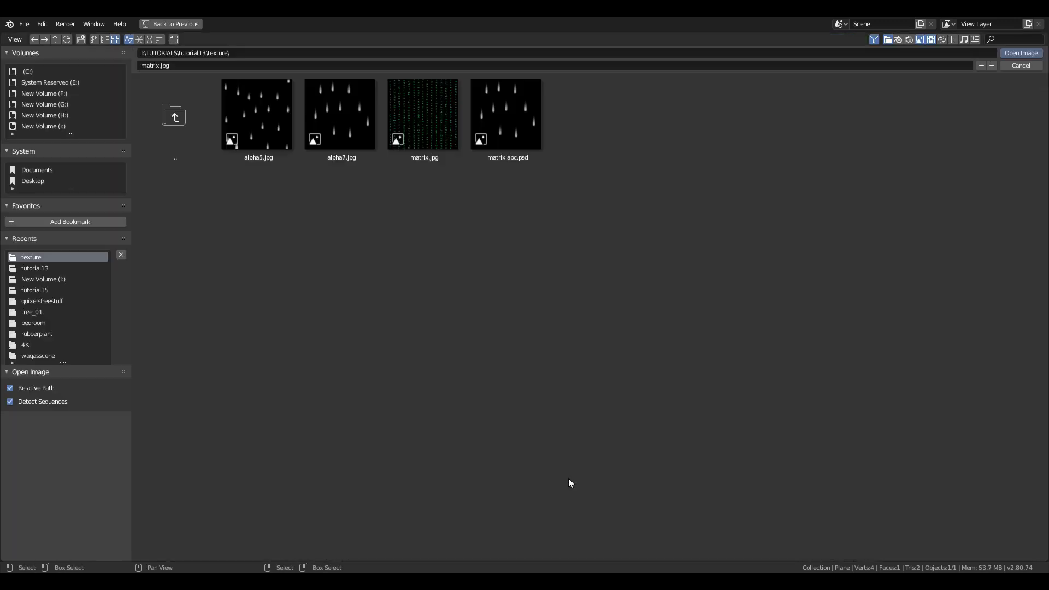
pyautogui.doubleClick(252, 140)
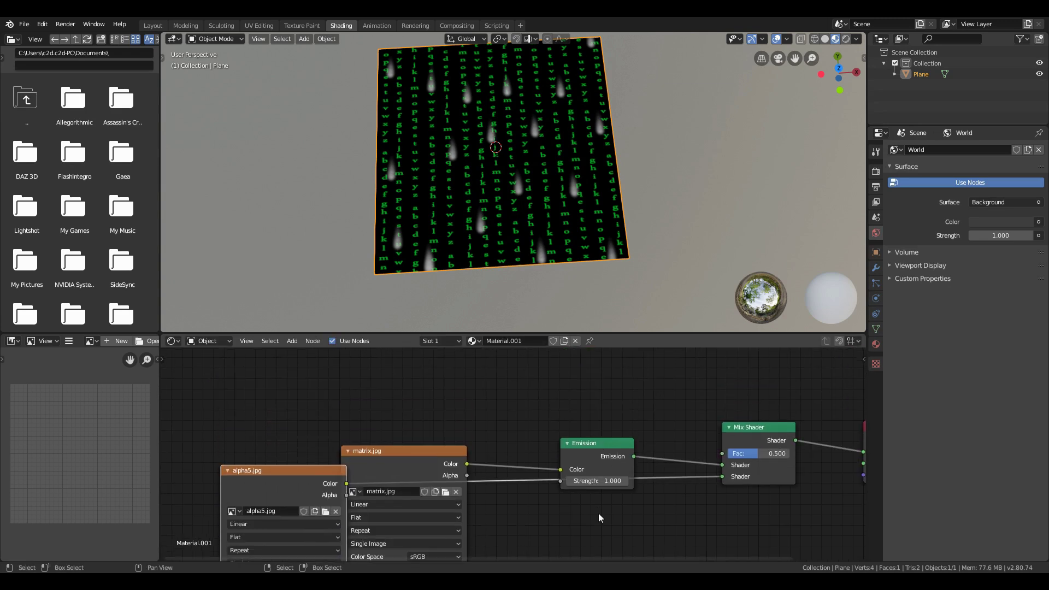
pyautogui.press('g')
pyautogui.click(642, 348)
# Add a Transparent BSDF below the Emission shader and connect it to the Mix Shader's second Shader input
pyautogui.moveTo(541, 444); pyautogui.dragTo(530, 446, button='middle')
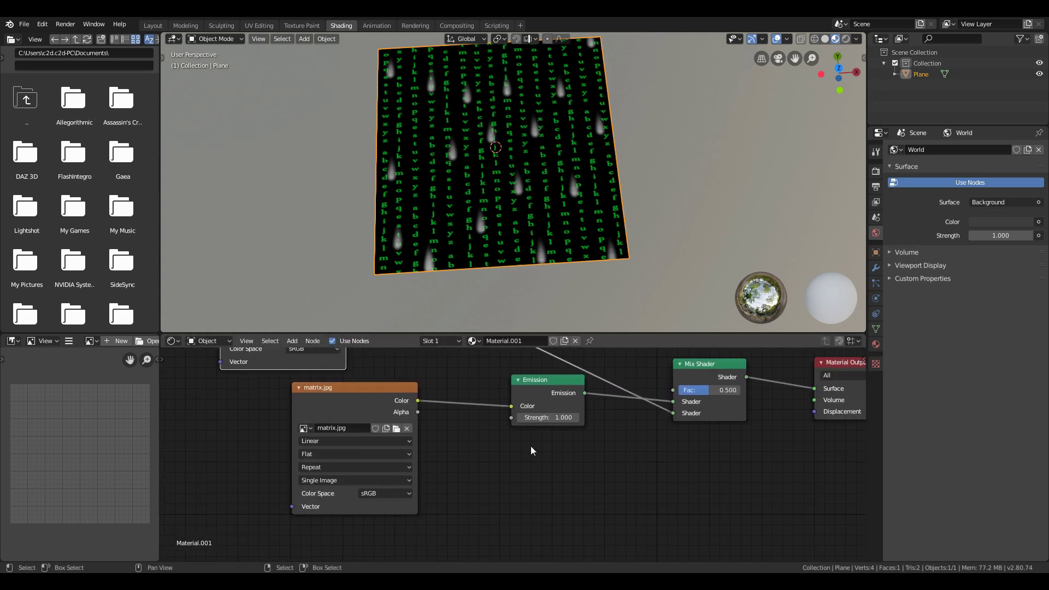
pyautogui.hotkey('shift', 'a')
pyautogui.click(530, 446)
pyautogui.write('tra')
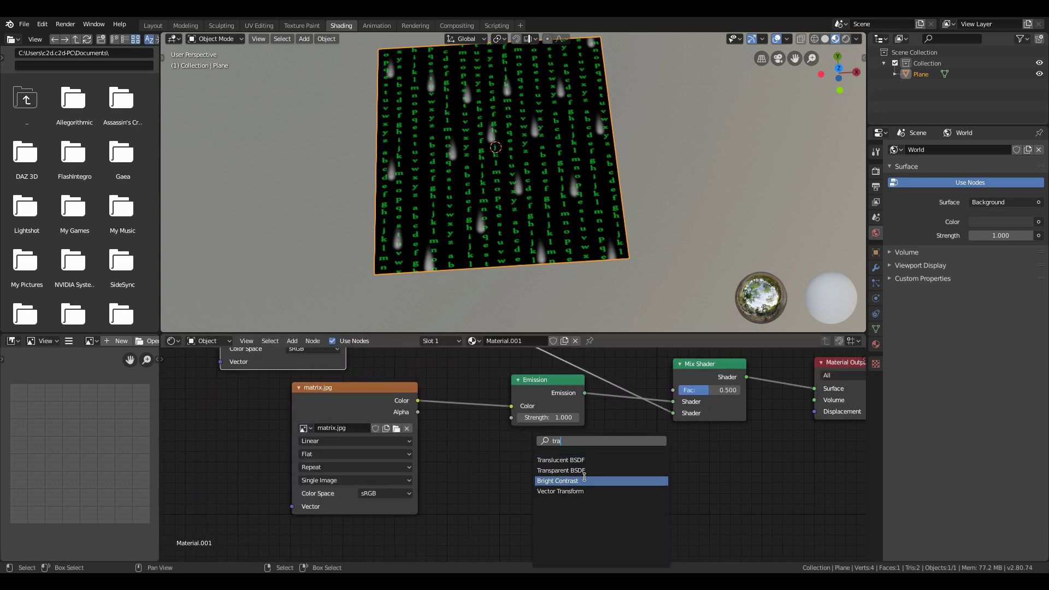
pyautogui.click(560, 471)
pyautogui.click(524, 473)
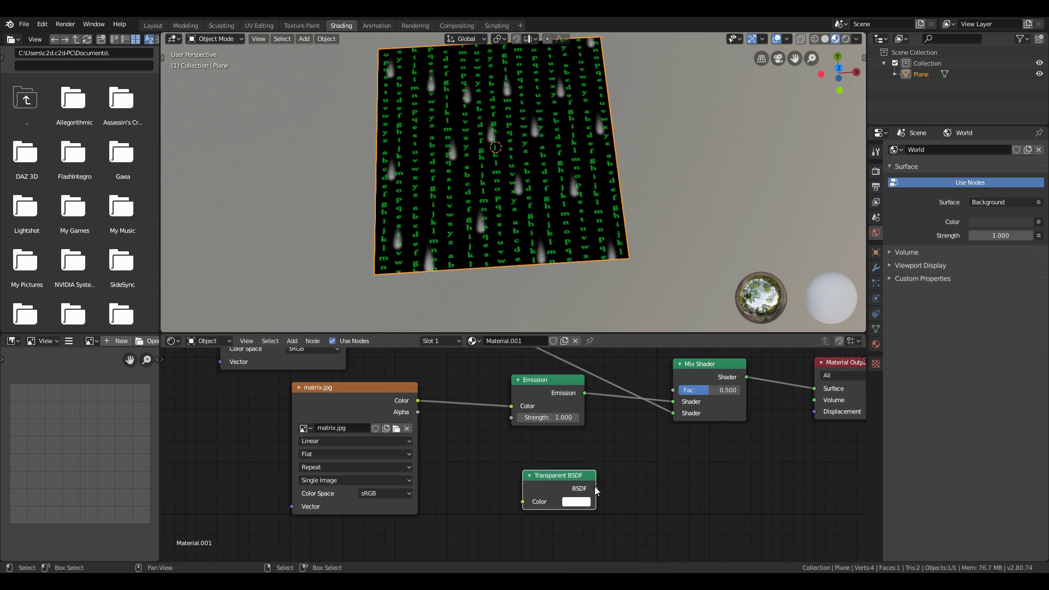
pyautogui.moveTo(674, 429); pyautogui.dragTo(674, 413)
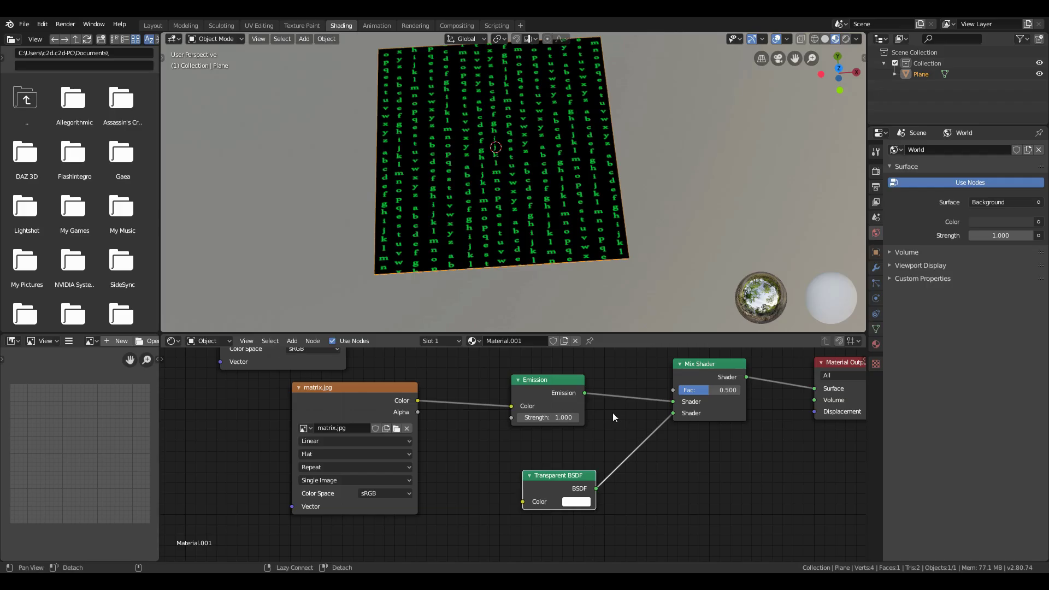
# Reposition the alpha5.jpg node and connect its Color output to the Mix Shader's Fac input
pyautogui.moveTo(612, 412); pyautogui.dragTo(625, 497, button='middle')
pyautogui.moveTo(596, 536); pyautogui.dragTo(572, 538)
pyautogui.keyDown('alt'); pyautogui.moveTo(560, 406); pyautogui.dragTo(539, 454); pyautogui.keyUp('alt')
pyautogui.moveTo(306, 376); pyautogui.dragTo(344, 364)
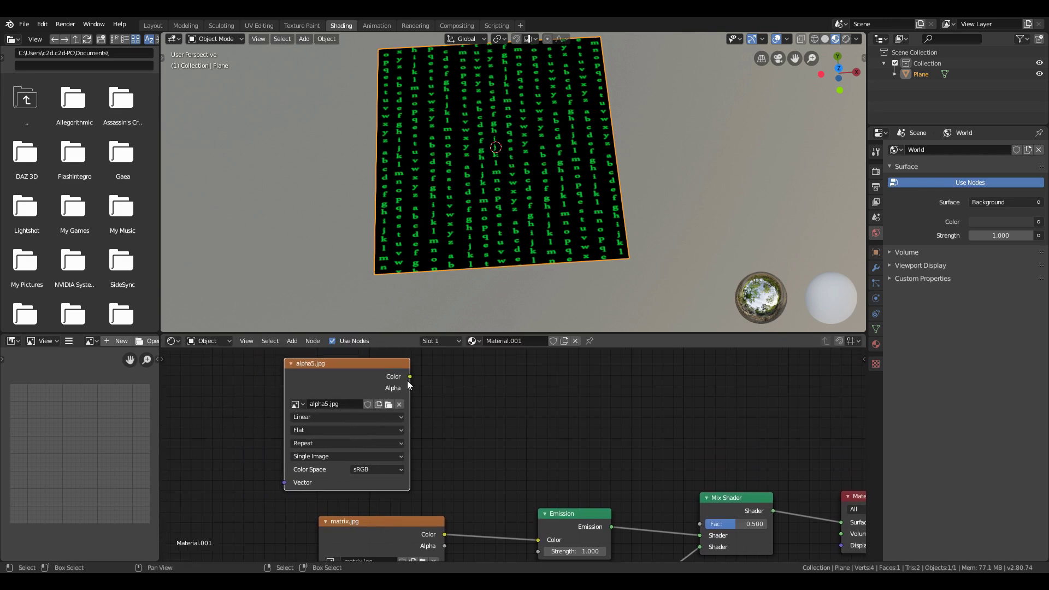
pyautogui.moveTo(410, 377); pyautogui.dragTo(700, 524)
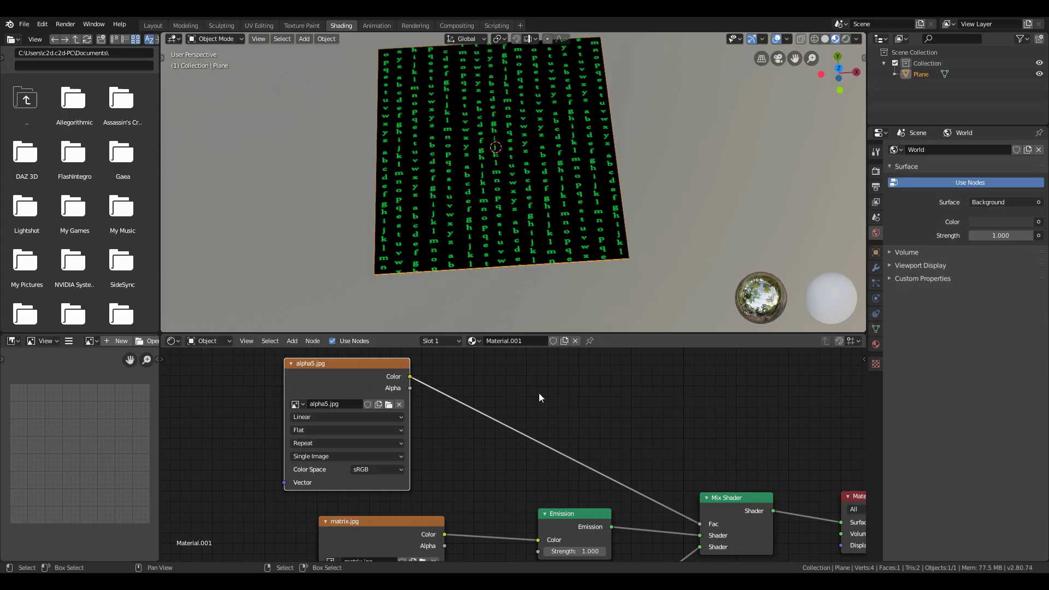
# Insert an Invert node between the alpha5.jpg texture and the Mix Shader's Fac input
pyautogui.hotkey('shift', 'a')
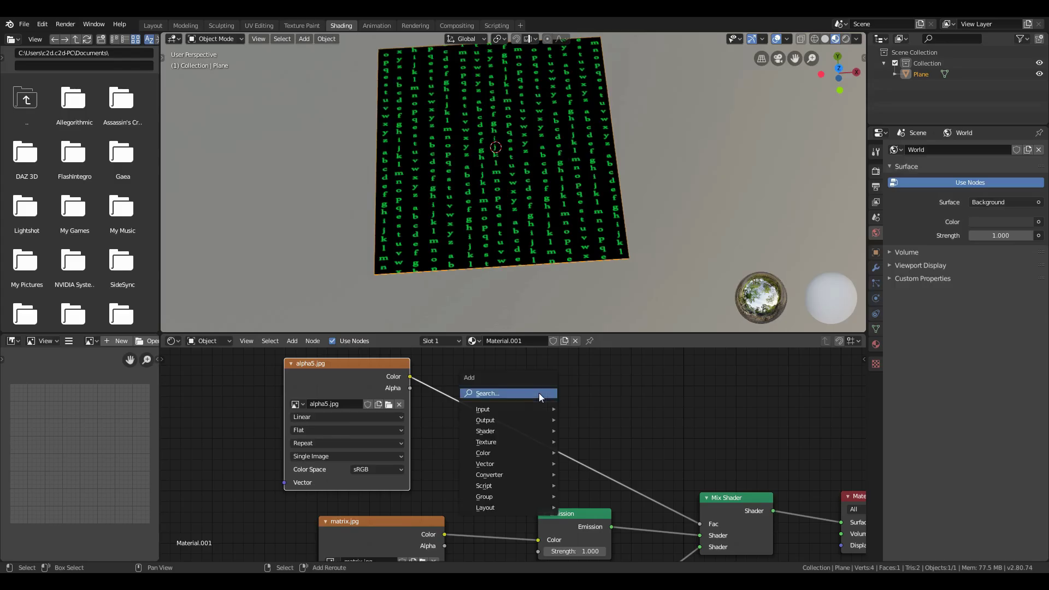
pyautogui.click(539, 392)
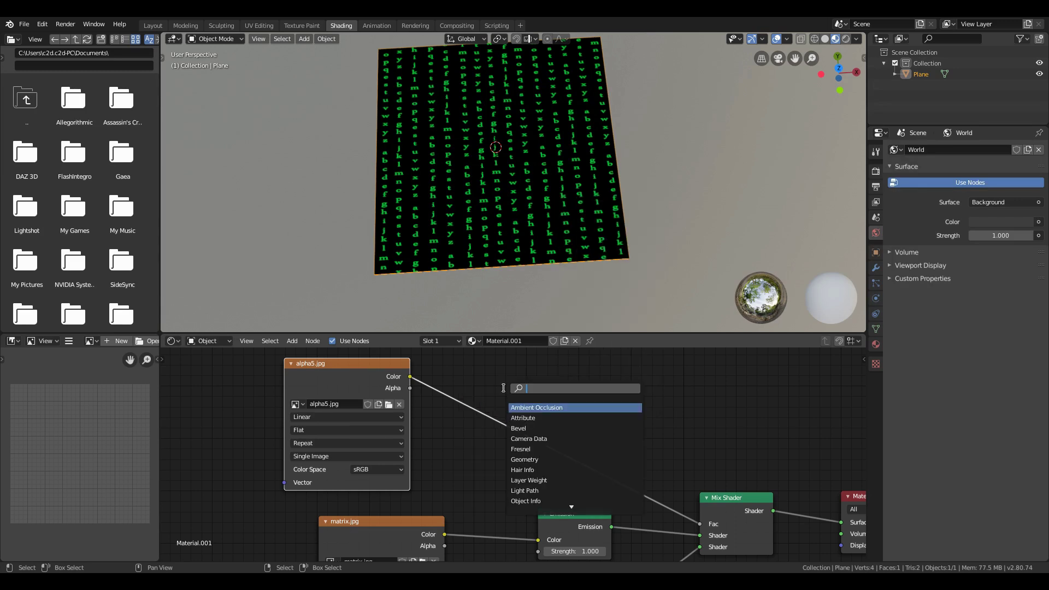
pyautogui.write('un')
pyautogui.press('BackSpace')
pyautogui.press('BackSpace')
pyautogui.write('in')
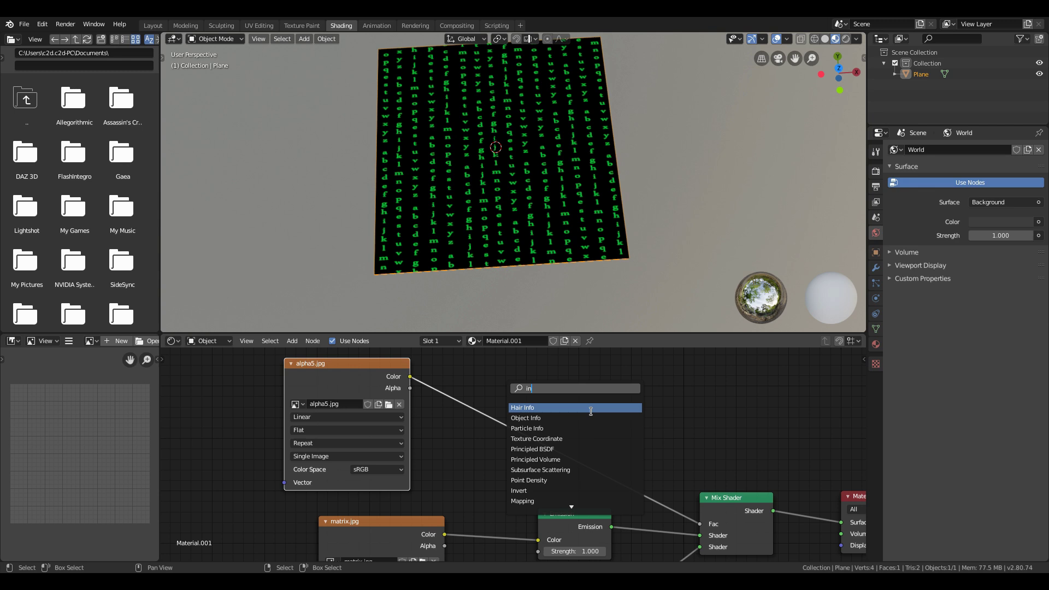
pyautogui.write('v')
pyautogui.press('Return')
pyautogui.click(547, 440)
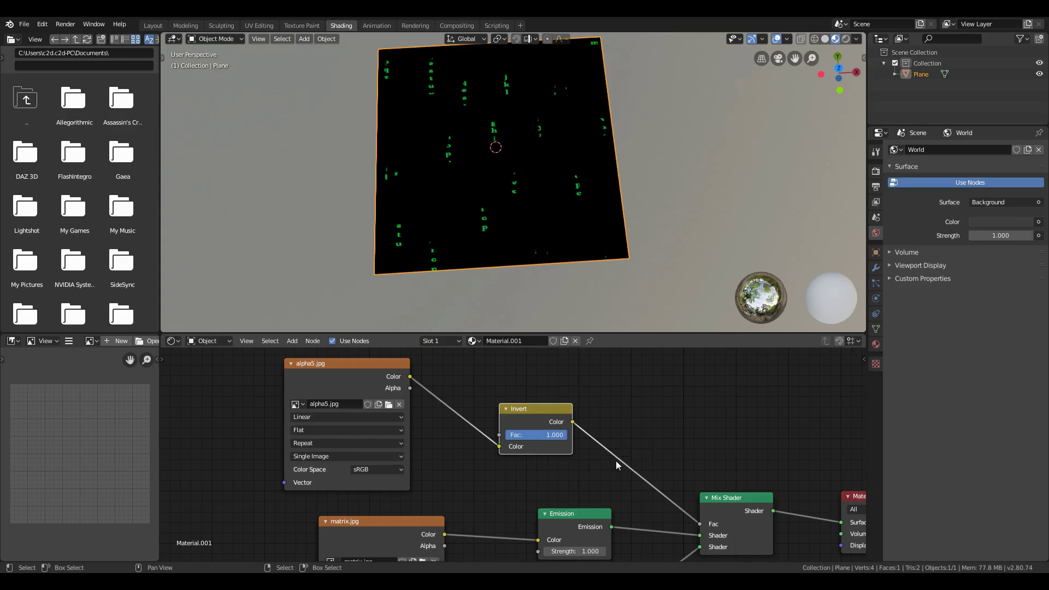
# Duplicate the Mix Shader and insert the copy between the original Mix Shader and the Material Output
pyautogui.moveTo(665, 474); pyautogui.dragTo(598, 451, button='middle')
pyautogui.moveTo(672, 487); pyautogui.dragTo(549, 403, button='middle')
pyautogui.scroll(-1, 571, 366)
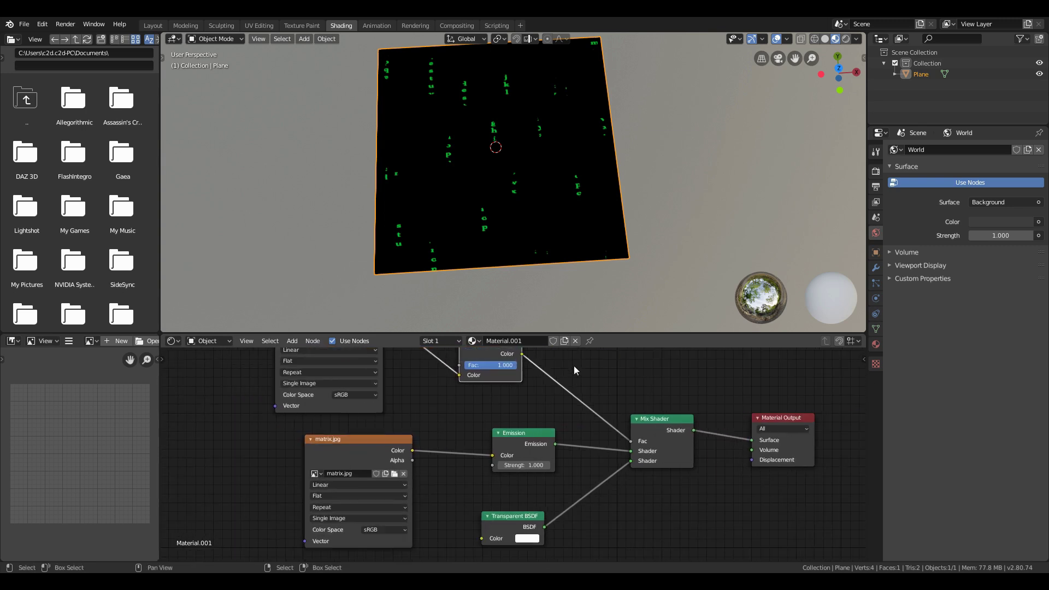
pyautogui.scroll(-2, 574, 367)
pyautogui.moveTo(589, 464); pyautogui.dragTo(602, 428, button='middle')
pyautogui.scroll(-3, 602, 427)
pyautogui.scroll(-1, 699, 435)
pyautogui.moveTo(700, 433); pyautogui.dragTo(194, 419)
pyautogui.keyDown('alt'); pyautogui.moveTo(562, 434); pyautogui.dragTo(570, 426); pyautogui.keyUp('alt')
pyautogui.scroll(-2, 591, 415)
pyautogui.click(619, 422)
pyautogui.hotkey('shift', 'd')
pyautogui.click(748, 421)
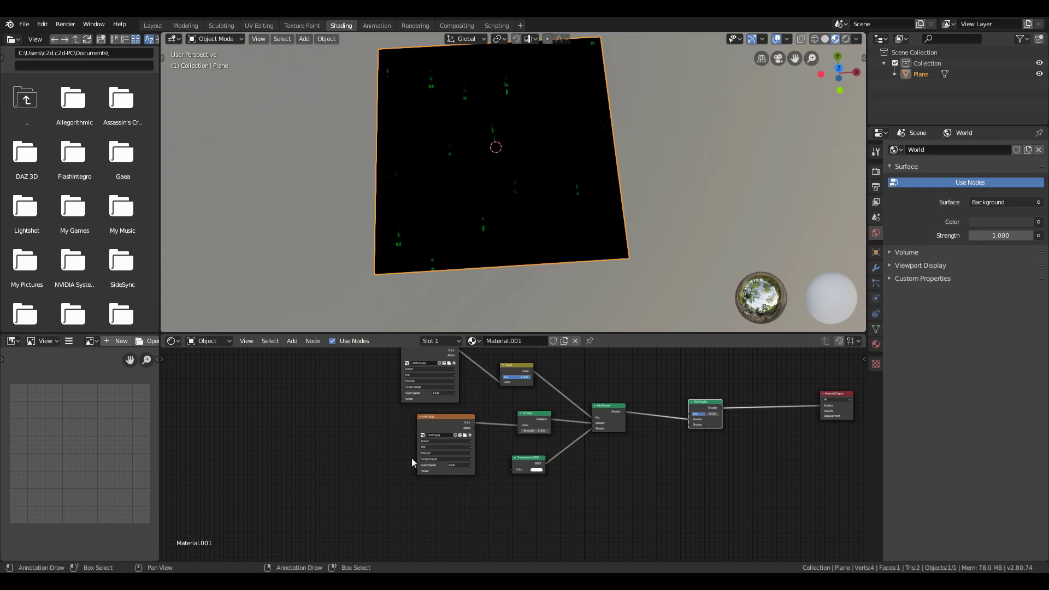
# Move the texture, Invert, Emission, Transparent and first Mix Shader nodes together, and place a duplicate of the group below
pyautogui.press('a')
pyautogui.press('a')
pyautogui.press('b')
pyautogui.moveTo(383, 522); pyautogui.dragTo(630, 362)
pyautogui.press('g')
pyautogui.click(585, 401)
pyautogui.hotkey('shift', 'd')
pyautogui.click(586, 522)
# Connect the duplicated group's Mix Shader output to the second Shader input of the final Mix Shader
pyautogui.keyDown('alt'); pyautogui.moveTo(562, 505); pyautogui.dragTo(582, 476); pyautogui.keyUp('alt')
pyautogui.scroll(4, 569, 424)
pyautogui.moveTo(582, 476); pyautogui.dragTo(575, 494, button='middle')
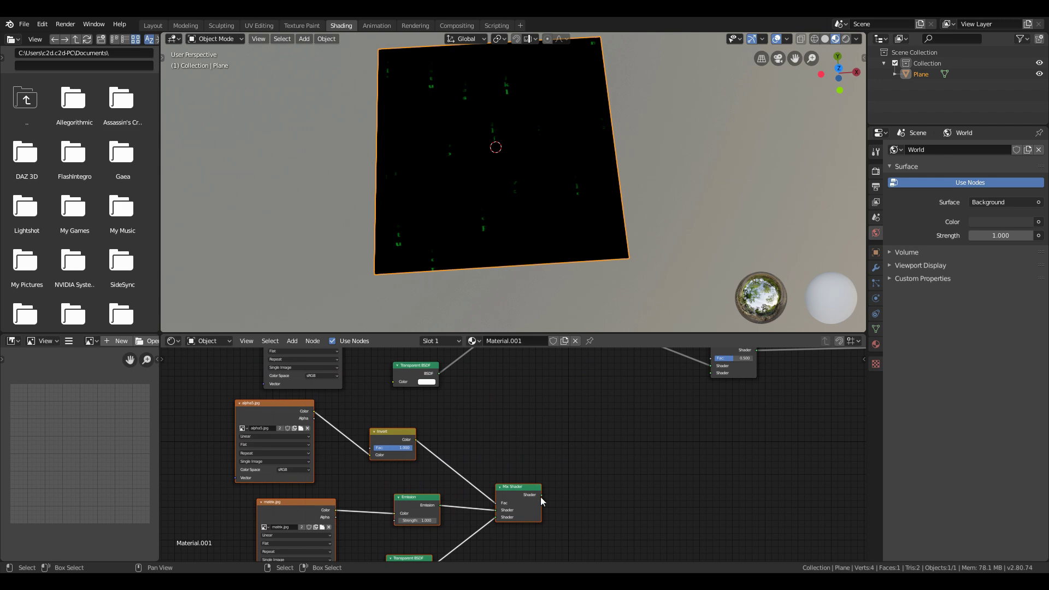
pyautogui.moveTo(542, 495); pyautogui.dragTo(711, 373)
# Replace the image in the duplicated alpha5.jpg node with alpha7.jpg and check the plane
pyautogui.moveTo(466, 471); pyautogui.dragTo(584, 460, button='middle')
pyautogui.scroll(2, 435, 409)
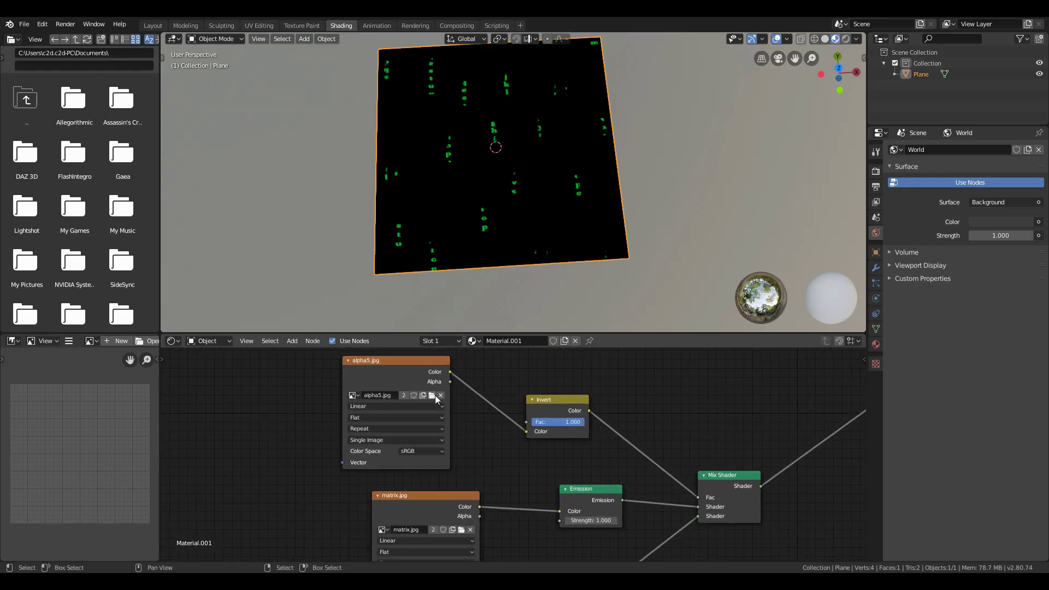
pyautogui.click(436, 395)
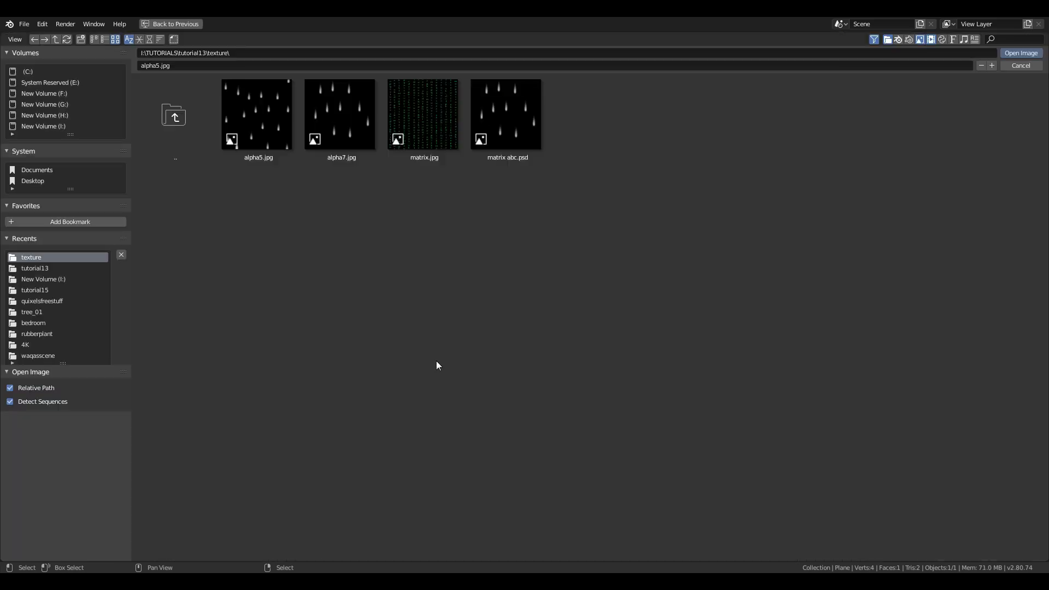
pyautogui.doubleClick(320, 113)
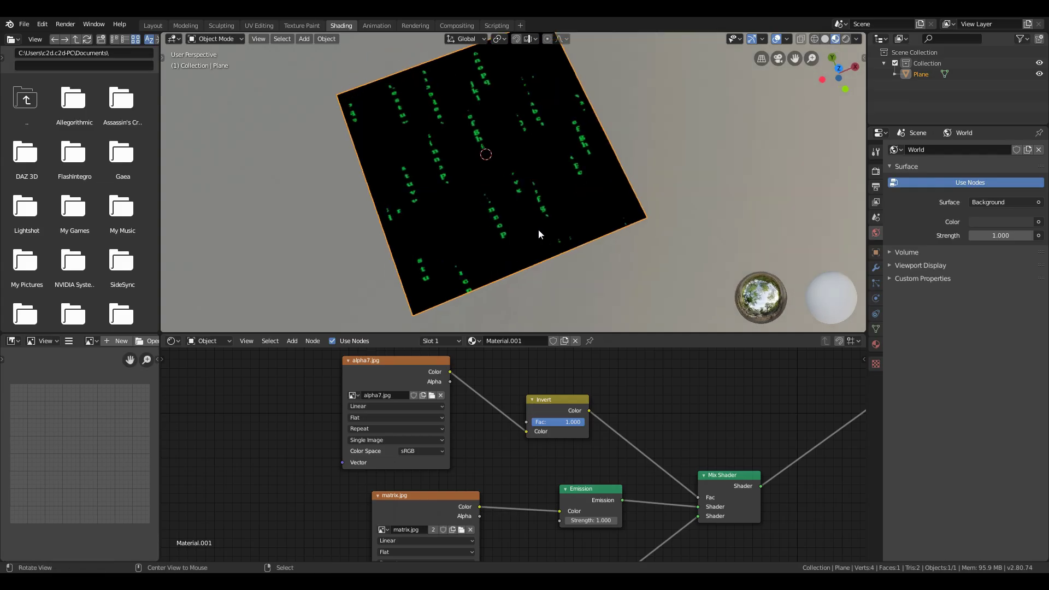
pyautogui.moveTo(580, 426); pyautogui.dragTo(584, 422)
pyautogui.moveTo(529, 124); pyautogui.dragTo(552, 174, button='middle')
# Add a Texture Coordinate node in front of the alpha5.jpg texture
pyautogui.moveTo(599, 412); pyautogui.dragTo(584, 376, button='middle')
pyautogui.moveTo(541, 486); pyautogui.dragTo(850, 511, button='middle')
pyautogui.moveTo(524, 395); pyautogui.dragTo(511, 456, button='middle')
pyautogui.hotkey('shift', 'a')
pyautogui.click(441, 439)
pyautogui.write('tex')
pyautogui.click(513, 458)
pyautogui.click(420, 429)
# Add a Mapping node and link it between the Texture Coordinate's Generated output and the alpha5.jpg node's Vector input
pyautogui.hotkey('shift', 'a')
pyautogui.click(342, 443)
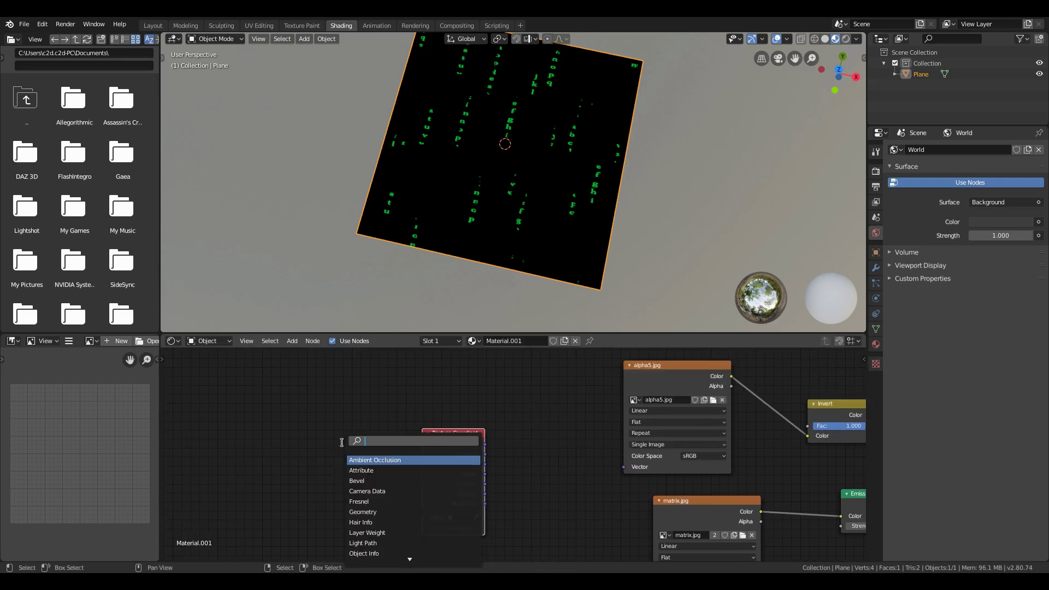
pyautogui.write('ma')
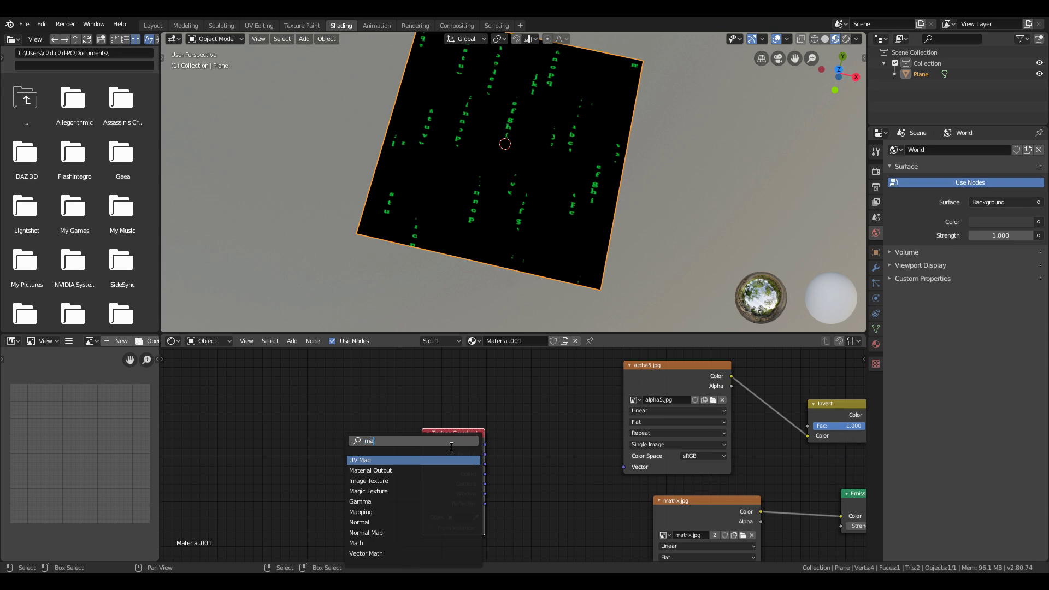
pyautogui.write('p')
pyautogui.click(451, 470)
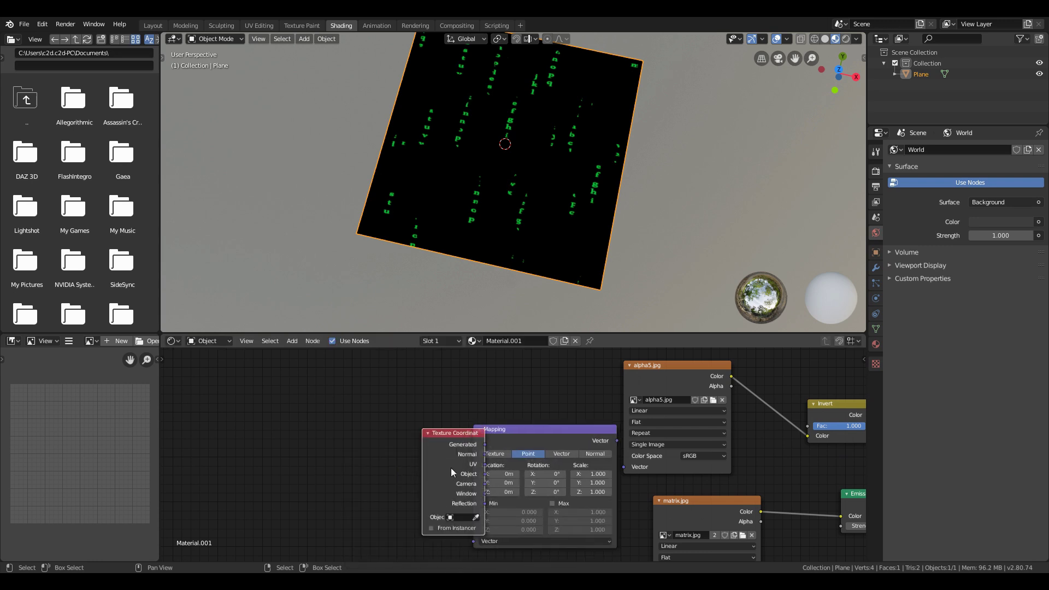
pyautogui.click(297, 455)
pyautogui.moveTo(511, 444); pyautogui.dragTo(406, 424)
pyautogui.moveTo(304, 430); pyautogui.dragTo(376, 523)
pyautogui.moveTo(521, 423); pyautogui.dragTo(631, 467)
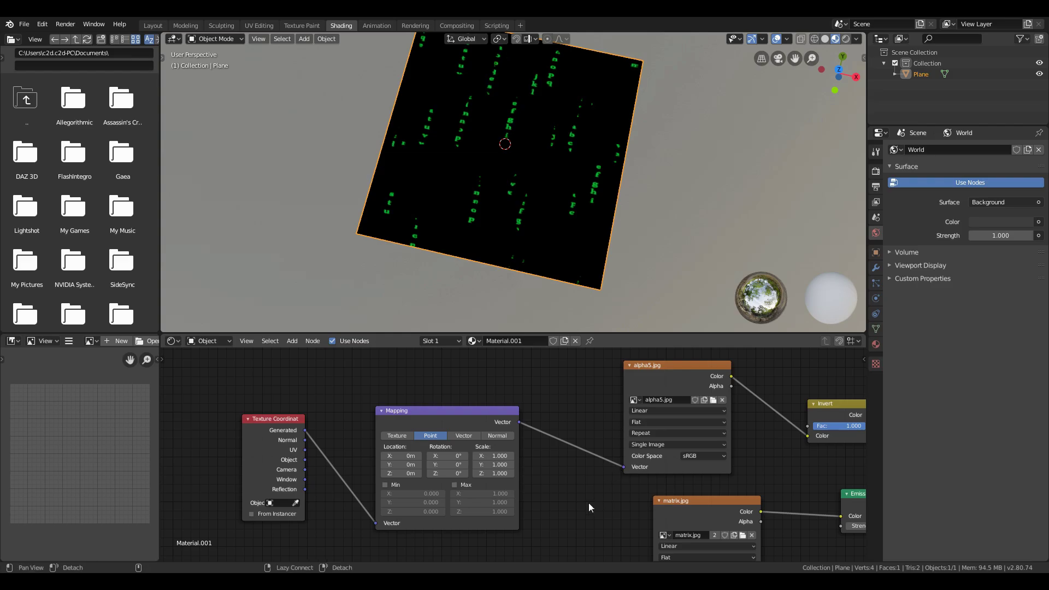
# Split the 3D viewport horizontally and change the lower area to a Timeline
pyautogui.moveTo(588, 503); pyautogui.dragTo(562, 390, button='middle')
pyautogui.scroll(-2, 565, 391)
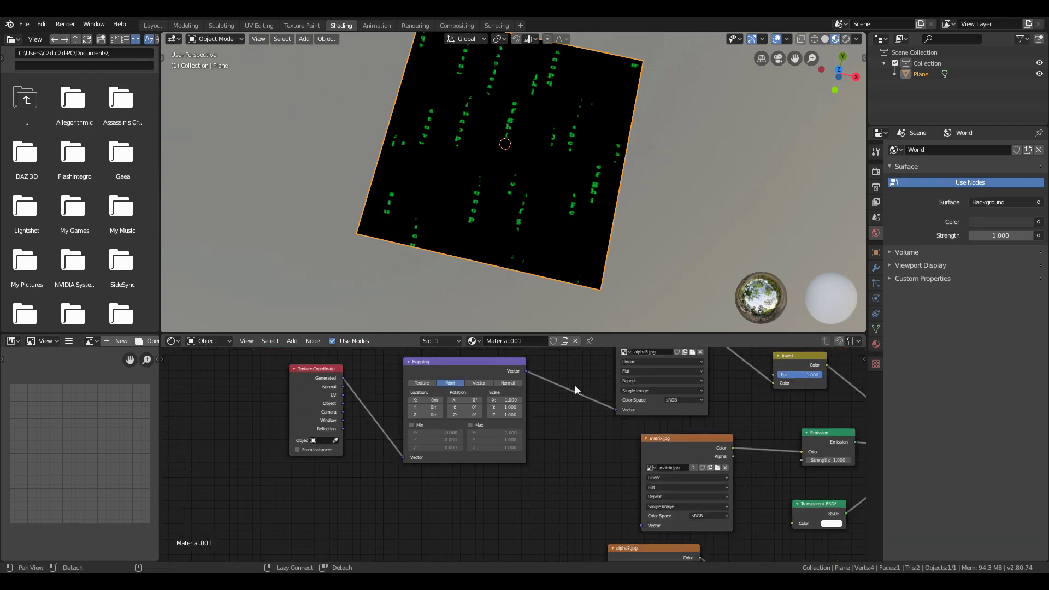
pyautogui.rightClick(865, 160)
pyautogui.click(809, 158)
pyautogui.click(328, 269)
pyautogui.click(174, 275)
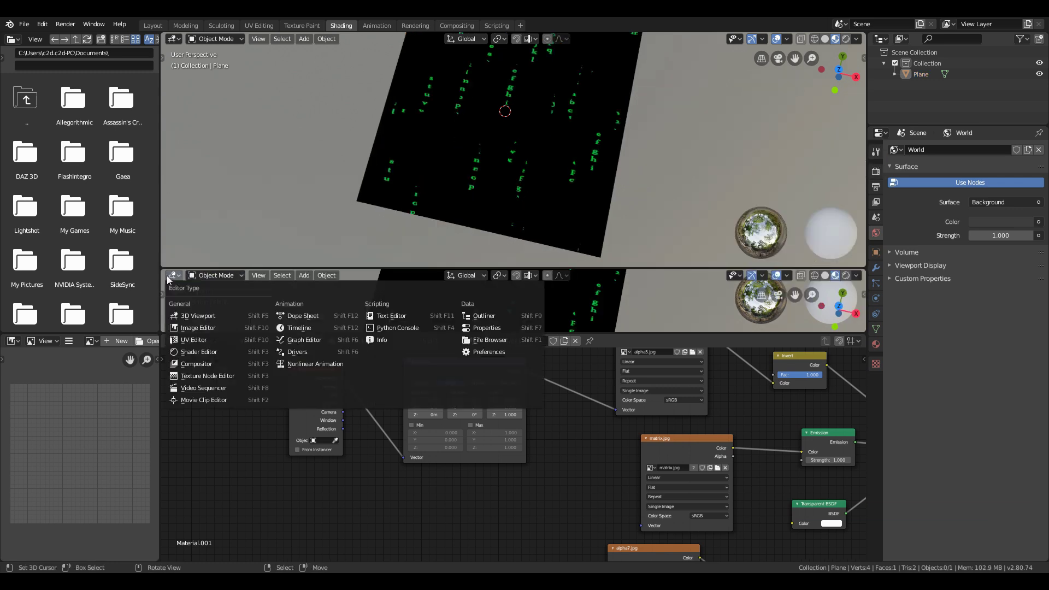
pyautogui.click(310, 316)
pyautogui.click(241, 276)
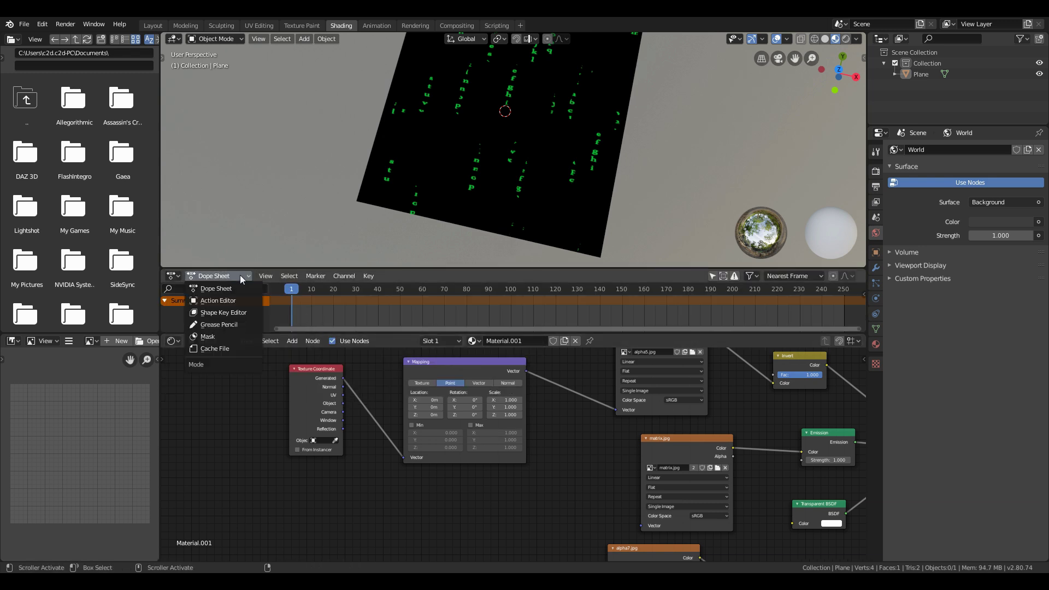
pyautogui.click(172, 276)
pyautogui.click(171, 276)
pyautogui.click(304, 330)
# Test shifting the Mapping node's Y location, then restore it to 0 m and keyframe the location on frame 1
pyautogui.moveTo(614, 484); pyautogui.dragTo(572, 461, button='middle')
pyautogui.scroll(-1, 525, 481)
pyautogui.moveTo(517, 483); pyautogui.dragTo(589, 501, button='middle')
pyautogui.click(476, 376)
pyautogui.scroll(5, 464, 467)
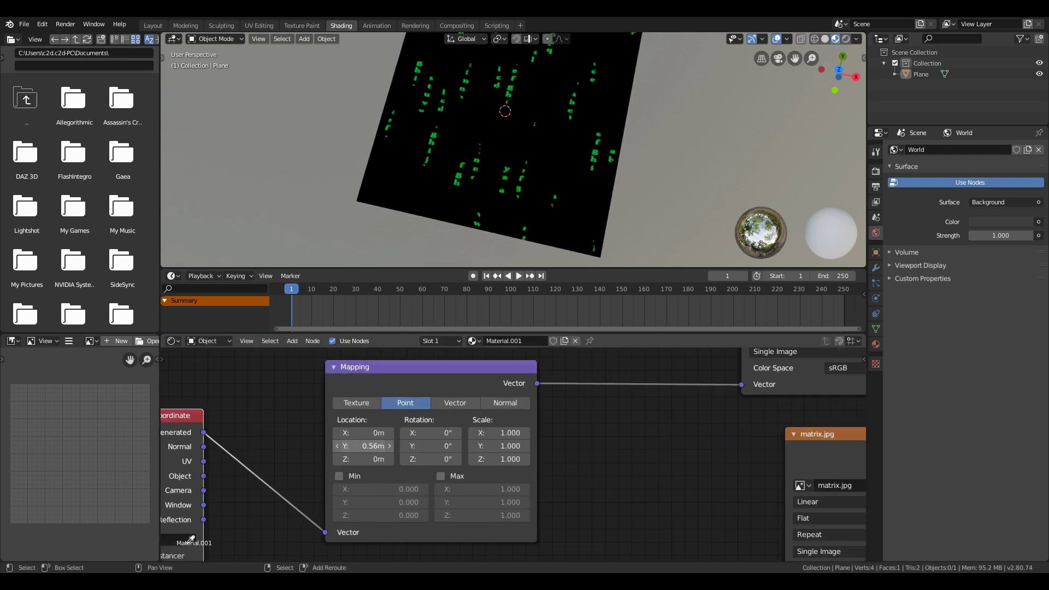
pyautogui.moveTo(364, 446)
pyautogui.mouseDown()
pyautogui.moveTo(344, 446)
pyautogui.moveTo(382, 446)
pyautogui.mouseUp()
pyautogui.rightClick(365, 451)
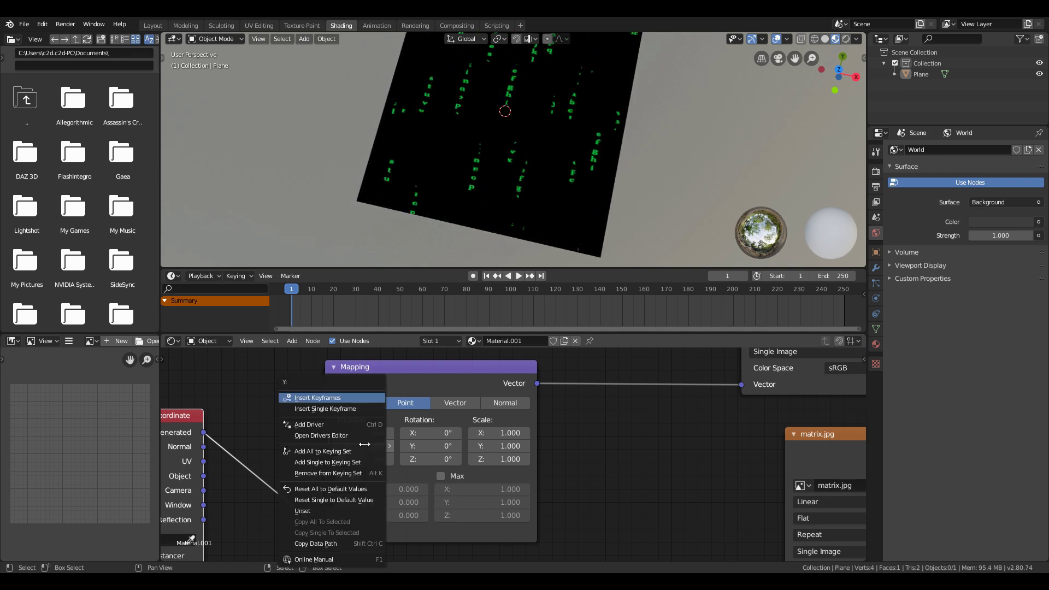
pyautogui.click(336, 397)
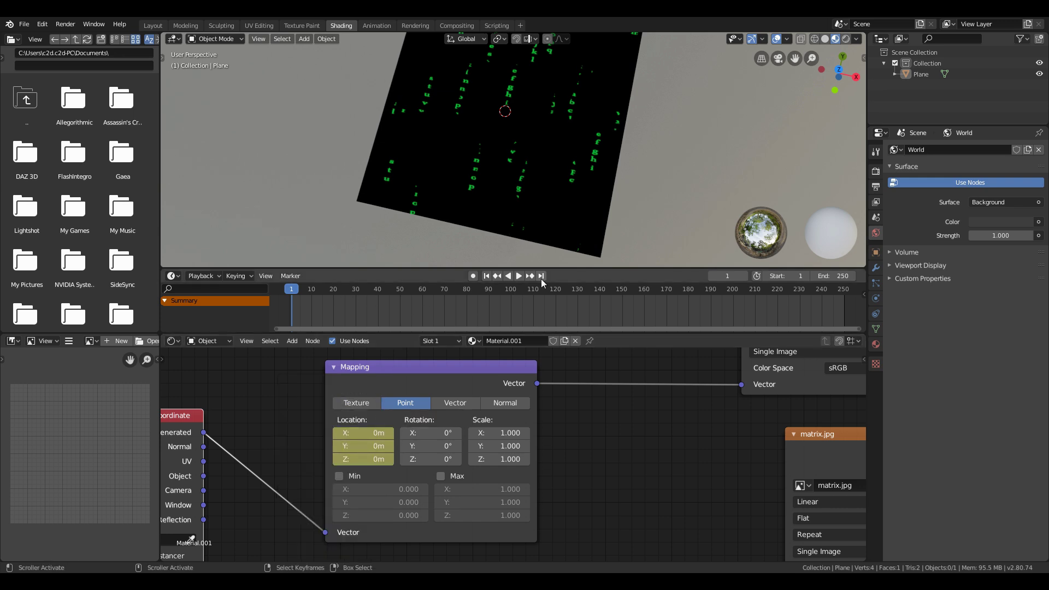
# Keyframe the Mapping node's Y location at 10 m on frame 250
pyautogui.click(541, 275)
pyautogui.rightClick(372, 446)
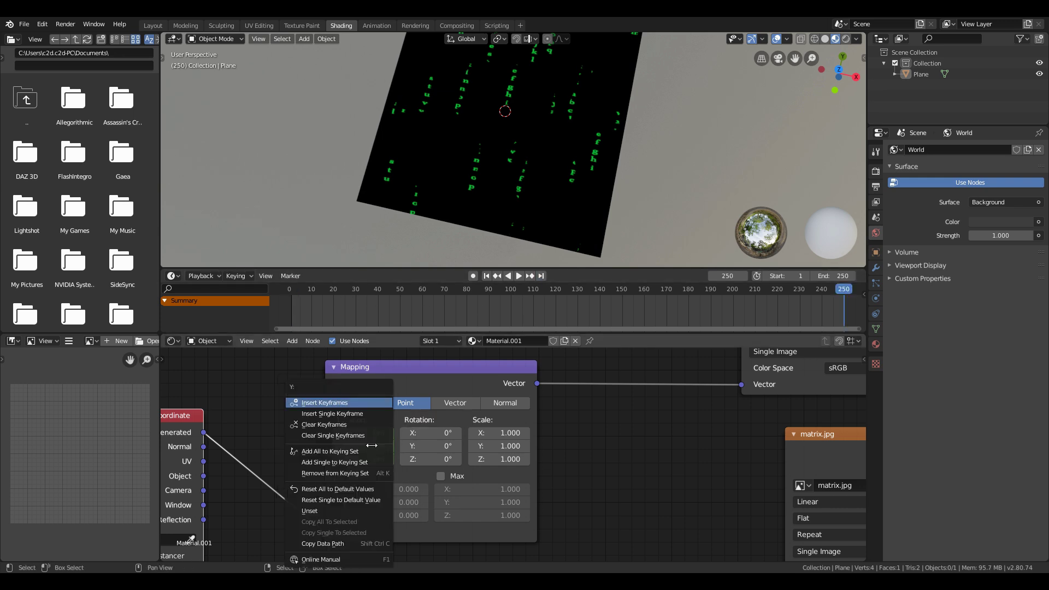
pyautogui.press('Escape')
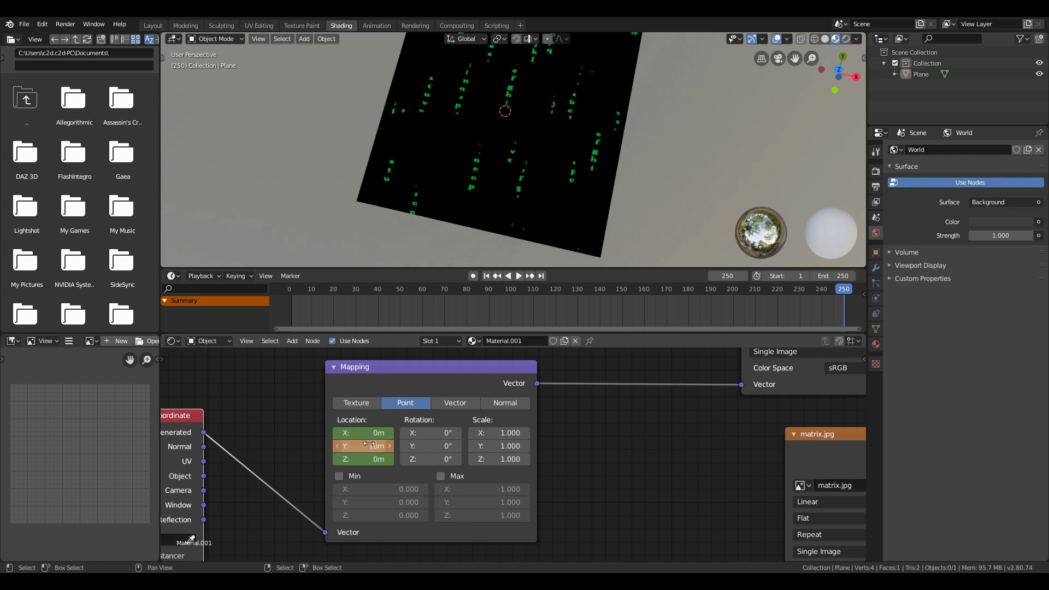
pyautogui.rightClick(369, 444)
pyautogui.click(323, 403)
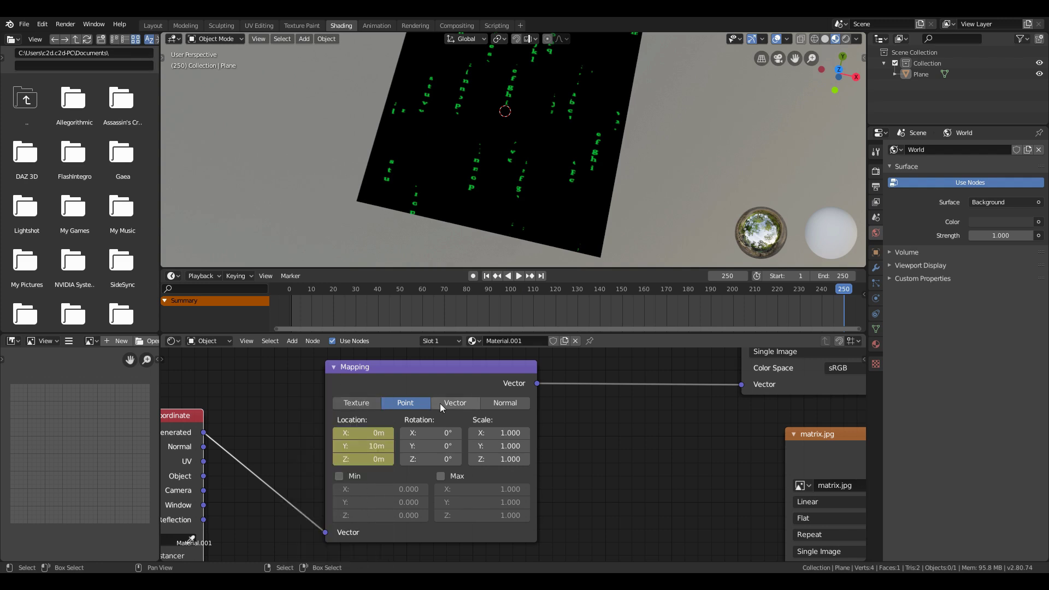
# Play the animation, then keyframe the Mapping node's Y location at 1 m on frame 0 and preview it again
pyautogui.press('space')
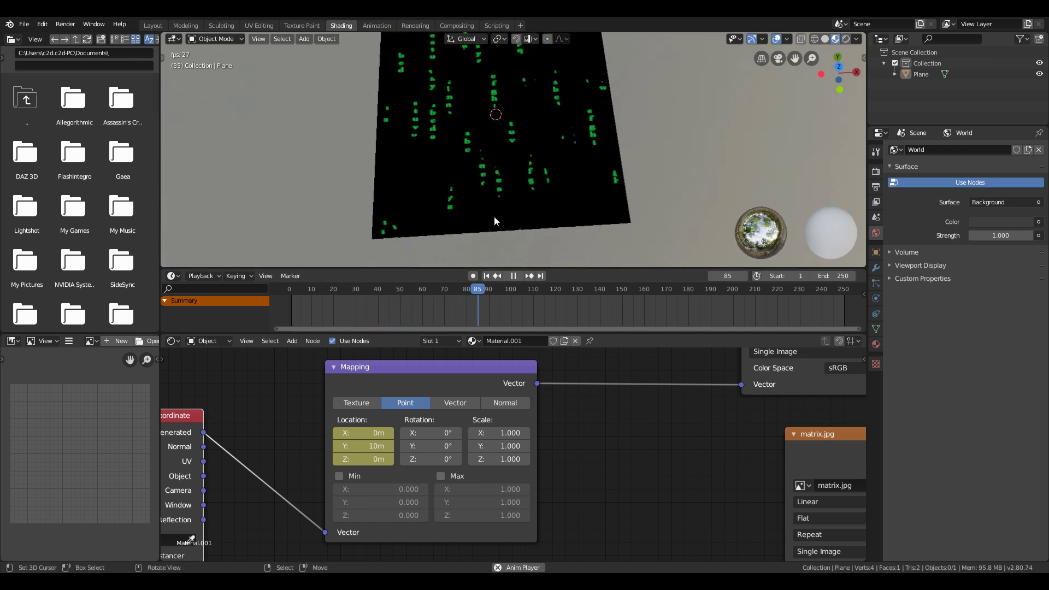
pyautogui.press('Escape')
pyautogui.rightClick(371, 451)
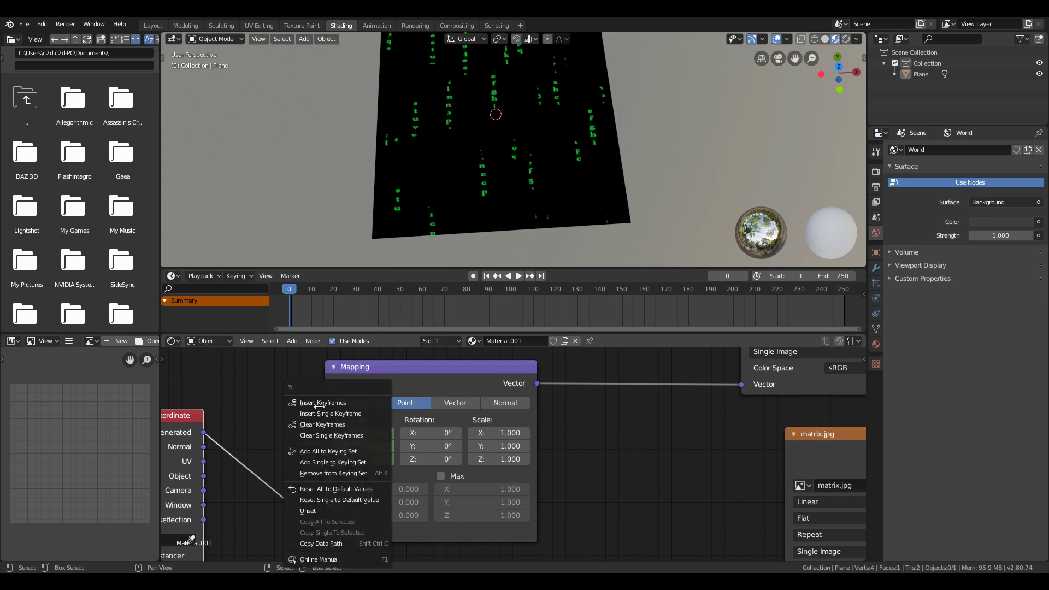
pyautogui.click(316, 405)
pyautogui.rightClick(358, 448)
pyautogui.click(335, 404)
pyautogui.press('space')
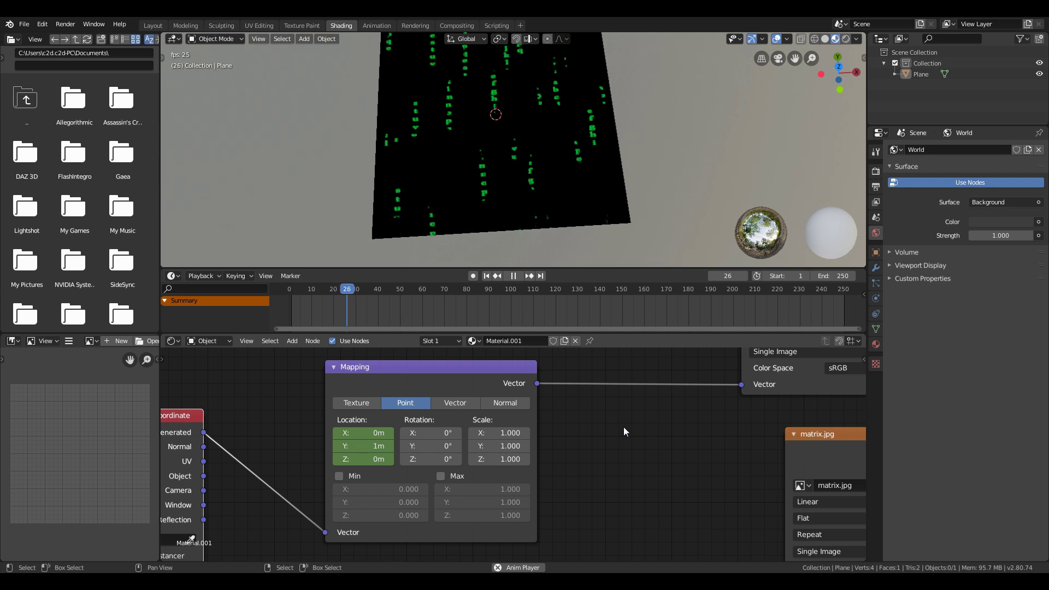
pyautogui.press('Escape')
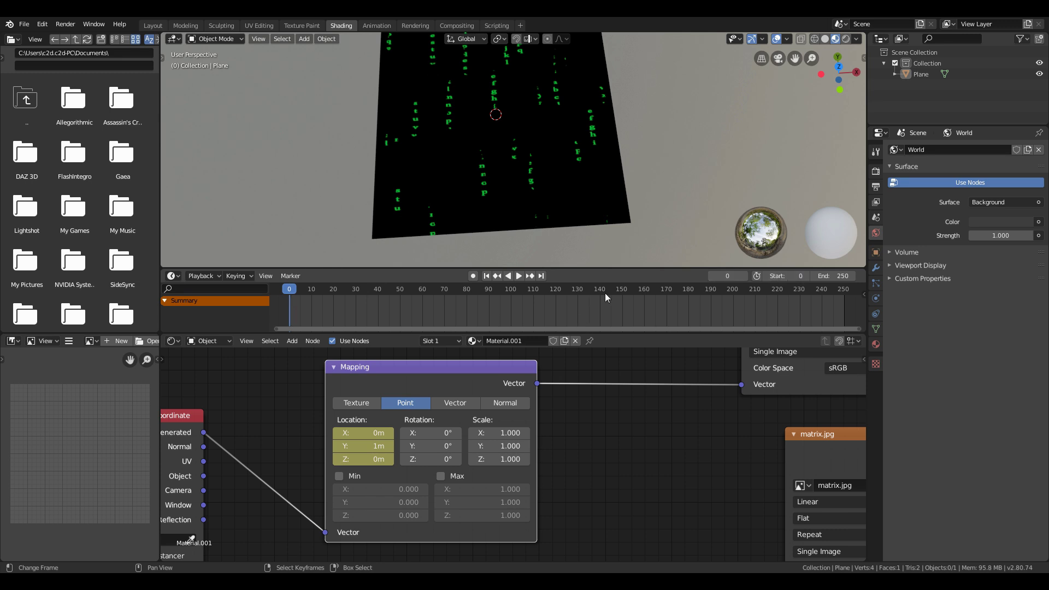
# Select the plane and all its keyframes in the timeline, play the animation and return to the first frame
pyautogui.scroll(-1, 632, 395)
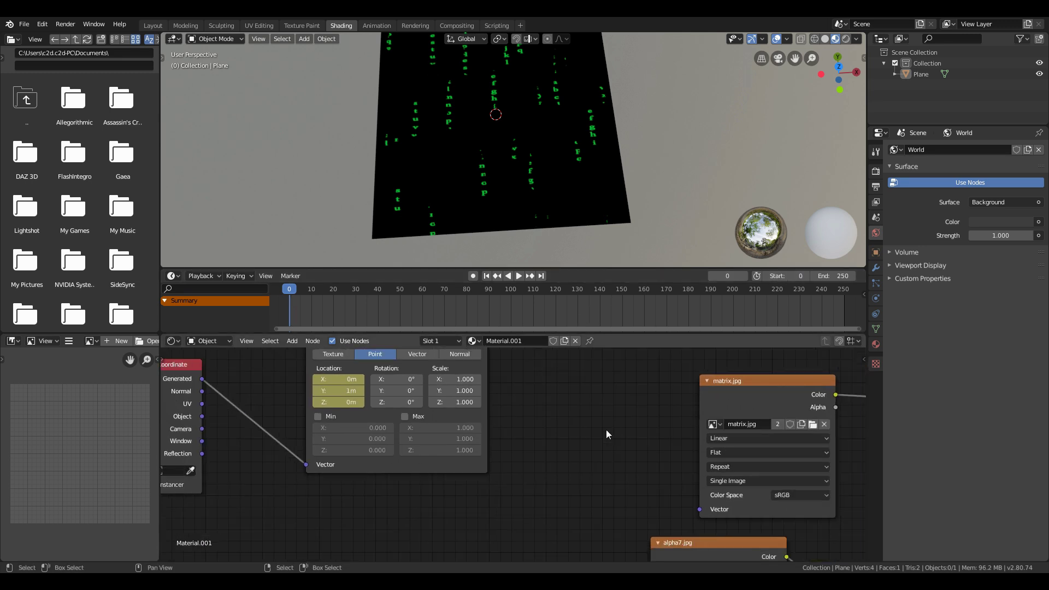
pyautogui.moveTo(605, 429); pyautogui.dragTo(629, 365, button='middle')
pyautogui.scroll(-2, 569, 429)
pyautogui.rightClick(555, 214)
pyautogui.press('a')
pyautogui.moveTo(619, 438); pyautogui.dragTo(631, 484, button='middle')
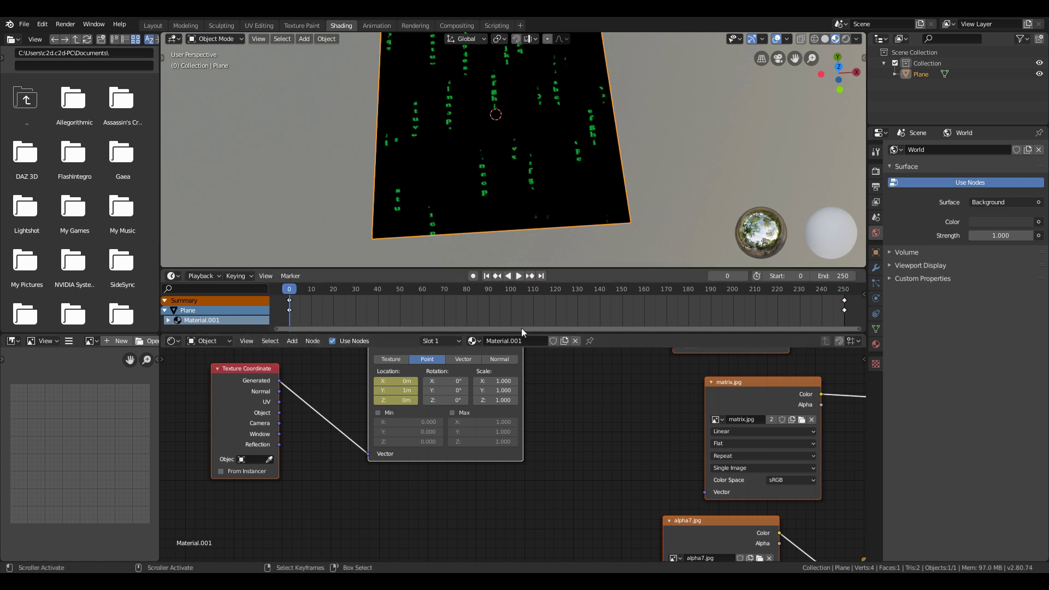
pyautogui.press('space')
pyautogui.press('space')
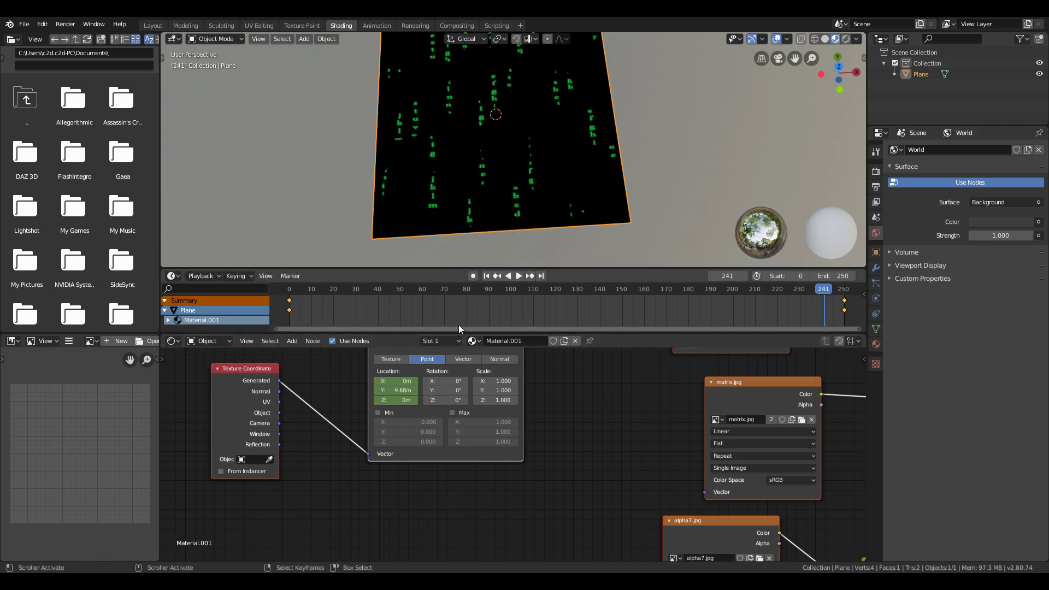
pyautogui.click(486, 277)
# Duplicate the Texture Coordinate and Mapping nodes and link the copied Mapping node to the alpha7.jpg texture's Vector input
pyautogui.keyDown('alt'); pyautogui.moveTo(580, 501); pyautogui.dragTo(569, 419); pyautogui.keyUp('alt')
pyautogui.scroll(-6, 569, 419)
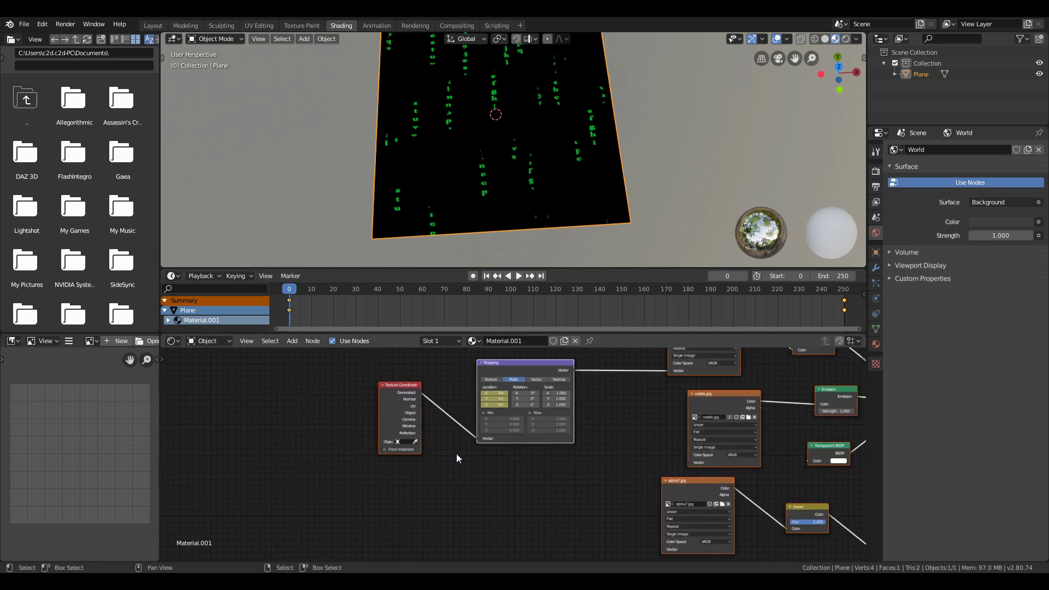
pyautogui.click(388, 431)
pyautogui.keyDown('shift'); pyautogui.click(518, 368); pyautogui.keyUp('shift')
pyautogui.hotkey('shift', 'd')
pyautogui.click(516, 504)
pyautogui.click(598, 462)
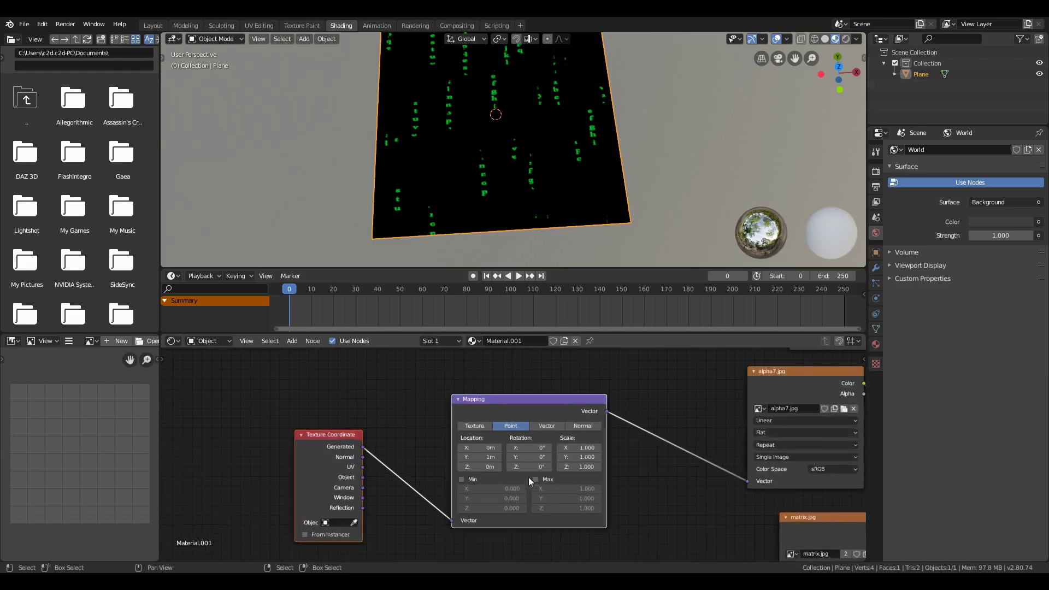
# Keyframe the duplicated Mapping node's Y location at 0.25 m on frame 0
pyautogui.scroll(2, 529, 477)
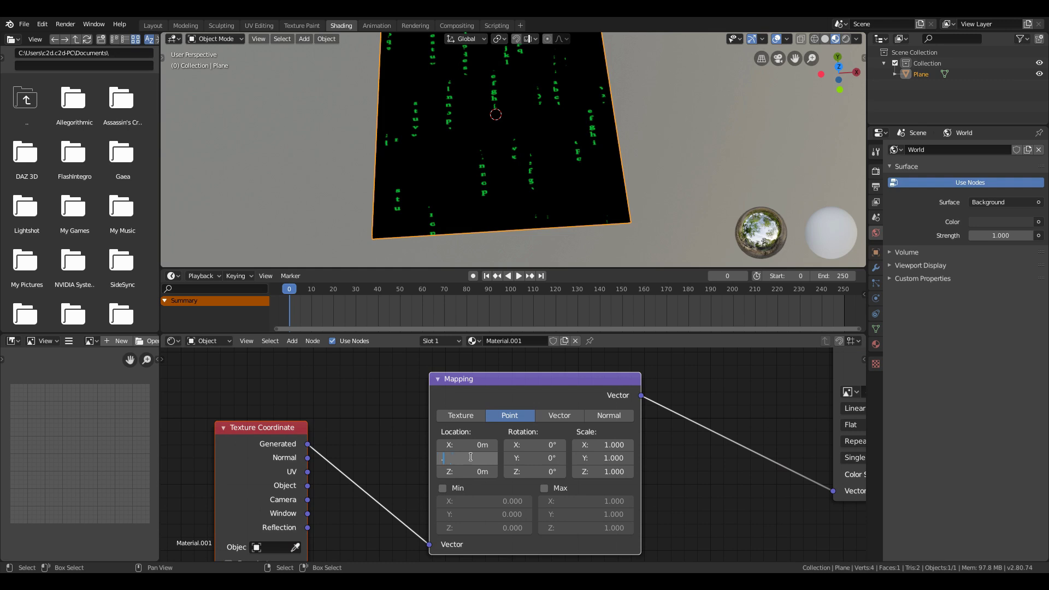
pyautogui.rightClick(472, 458)
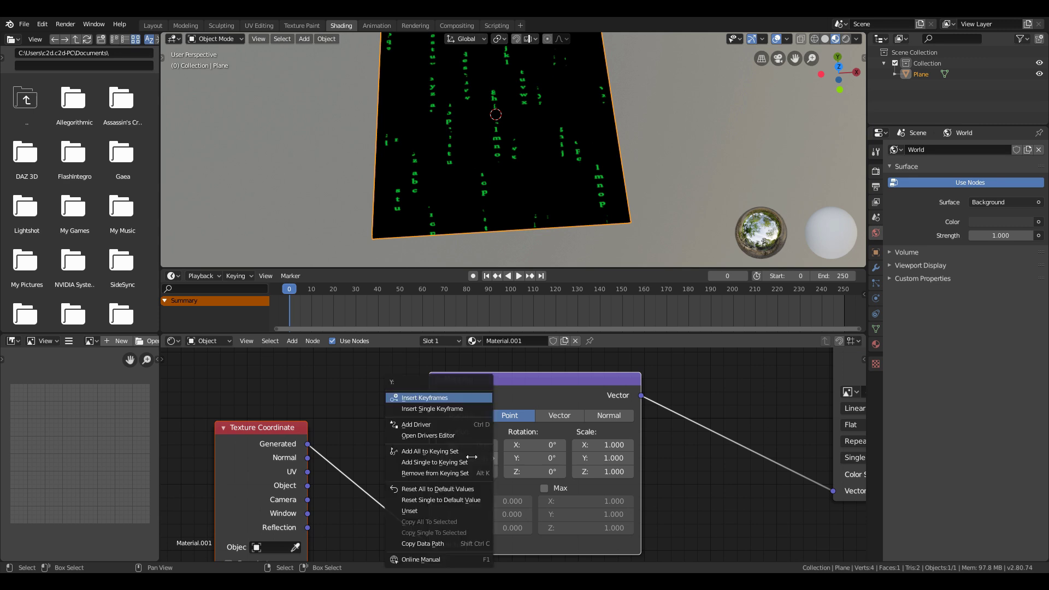
pyautogui.click(421, 397)
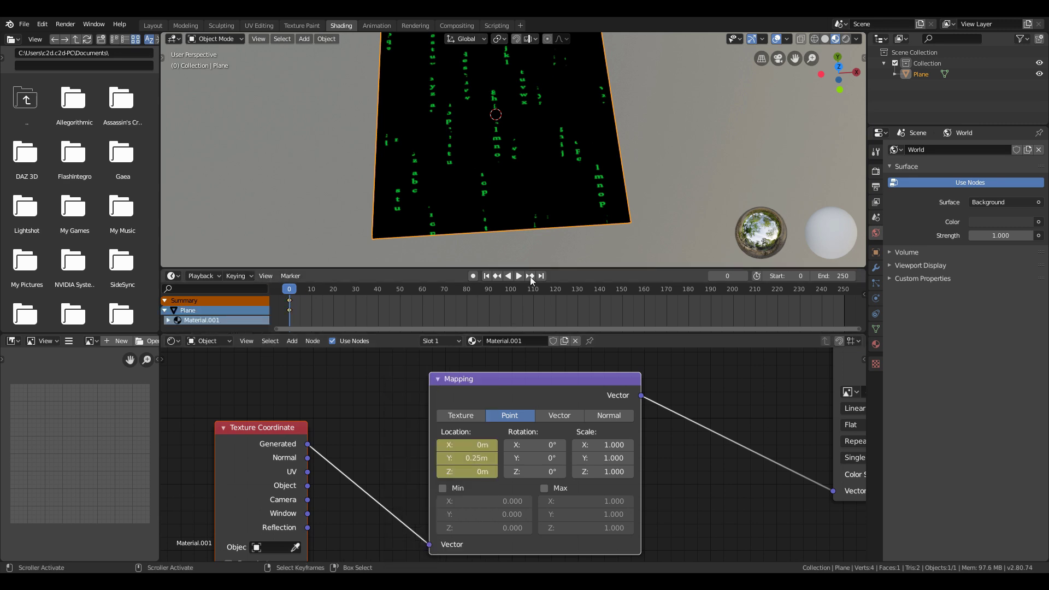
# Keyframe a higher Y location for the duplicated Mapping node on frame 250 and play the animation
pyautogui.click(541, 276)
pyautogui.press('Return')
pyautogui.rightClick(467, 460)
pyautogui.click(420, 403)
pyautogui.press('space')
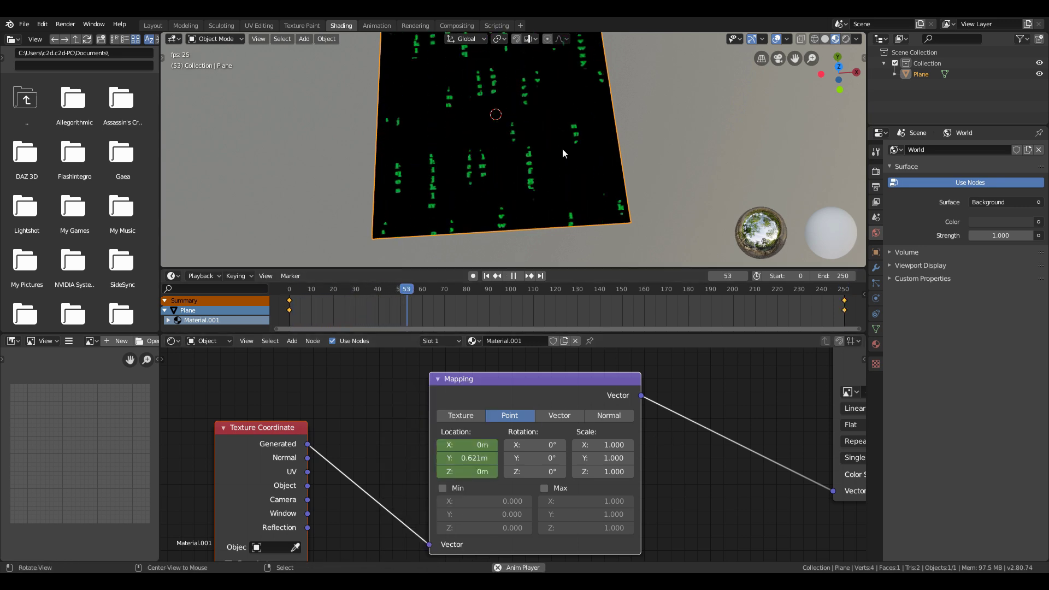
# Switch the viewport to rendered shading and lower the world background strength until the background is black
pyautogui.moveTo(562, 146)
pyautogui.mouseDown(button='middle')
pyautogui.moveTo(566, 161)
pyautogui.moveTo(632, 178)
pyautogui.mouseUp(button='middle')
pyautogui.click(846, 39)
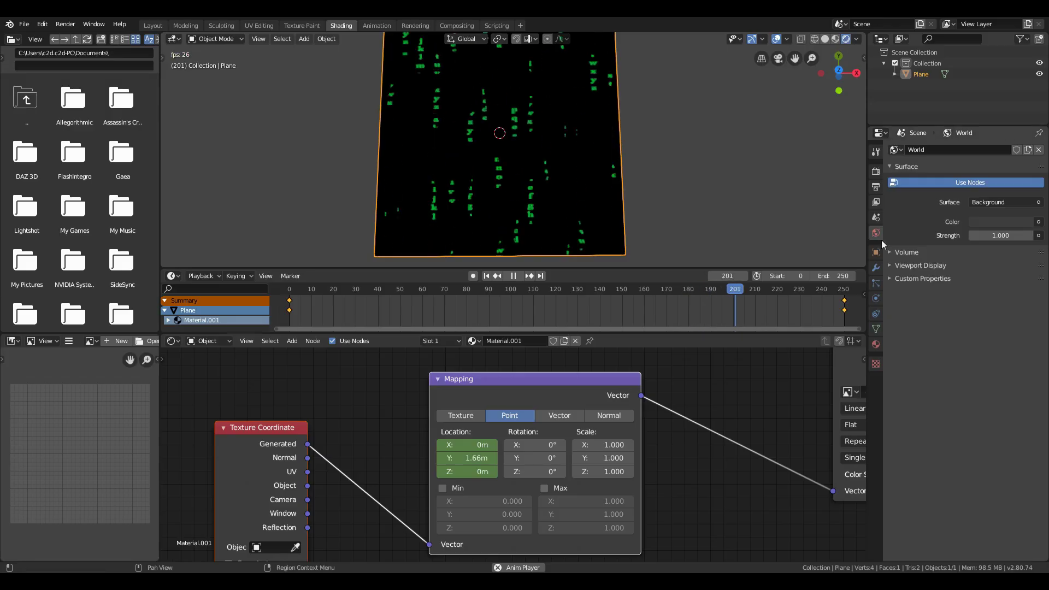
pyautogui.click(876, 345)
pyautogui.click(876, 233)
pyautogui.moveTo(1001, 239); pyautogui.dragTo(951, 238)
# Enable Bloom in the Eevee render settings with an intensity of about 0.061 and deselect the plane
pyautogui.click(876, 153)
pyautogui.click(876, 172)
pyautogui.click(890, 237)
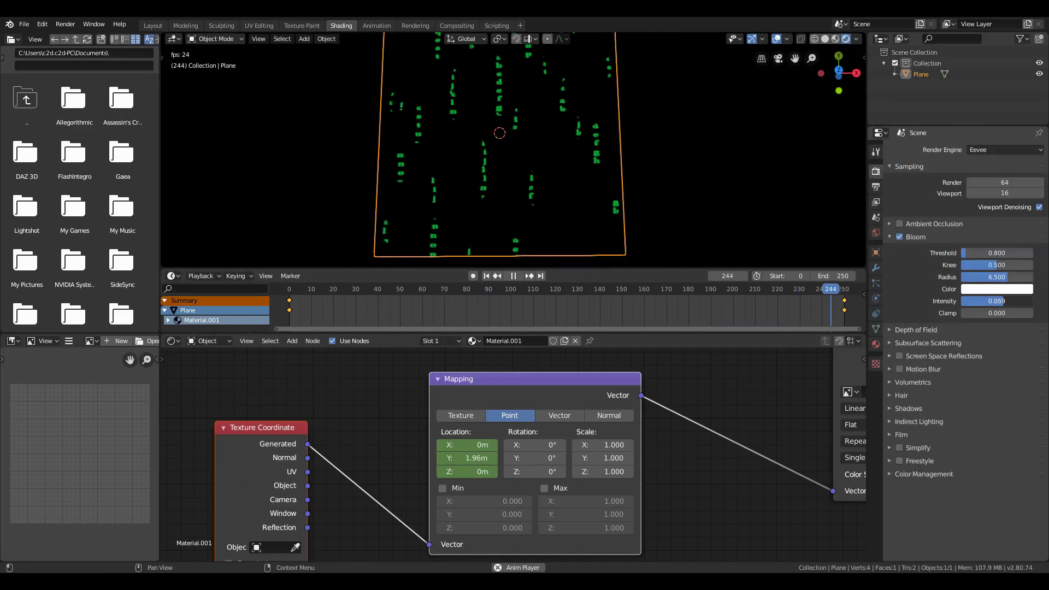
pyautogui.moveTo(815, 106); pyautogui.dragTo(652, 158, button='middle')
pyautogui.click(654, 165)
# Raise the strength of the Emission node fed by matrix.jpg to about 4.2 so the letters glow
pyautogui.scroll(-6, 687, 409)
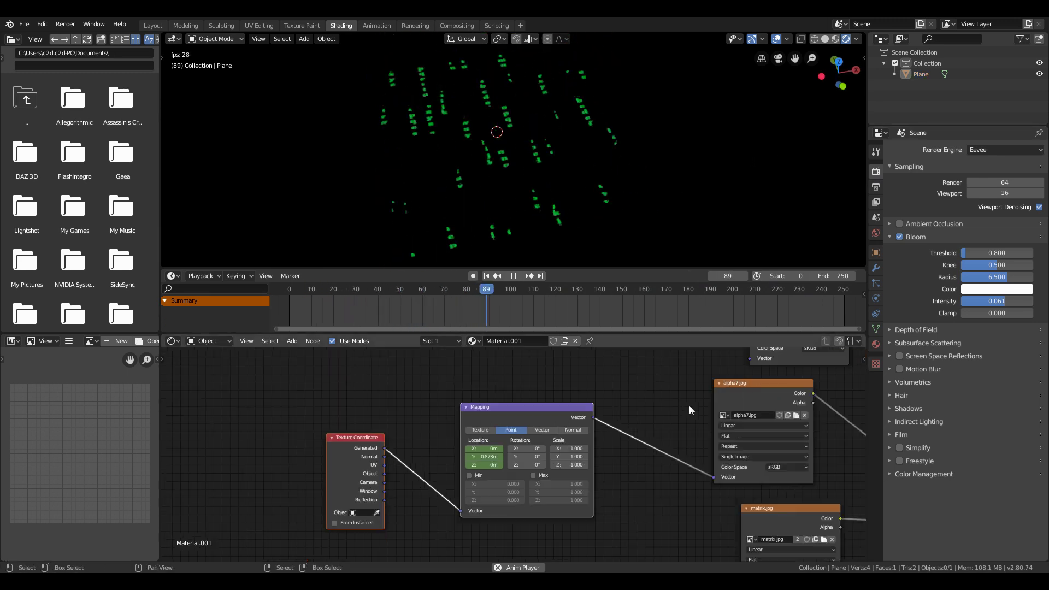
pyautogui.moveTo(686, 411); pyautogui.dragTo(340, 332, button='middle')
pyautogui.moveTo(598, 452); pyautogui.dragTo(650, 452)
pyautogui.moveTo(655, 405); pyautogui.dragTo(585, 532, button='middle')
pyautogui.moveTo(582, 425); pyautogui.dragTo(755, 424)
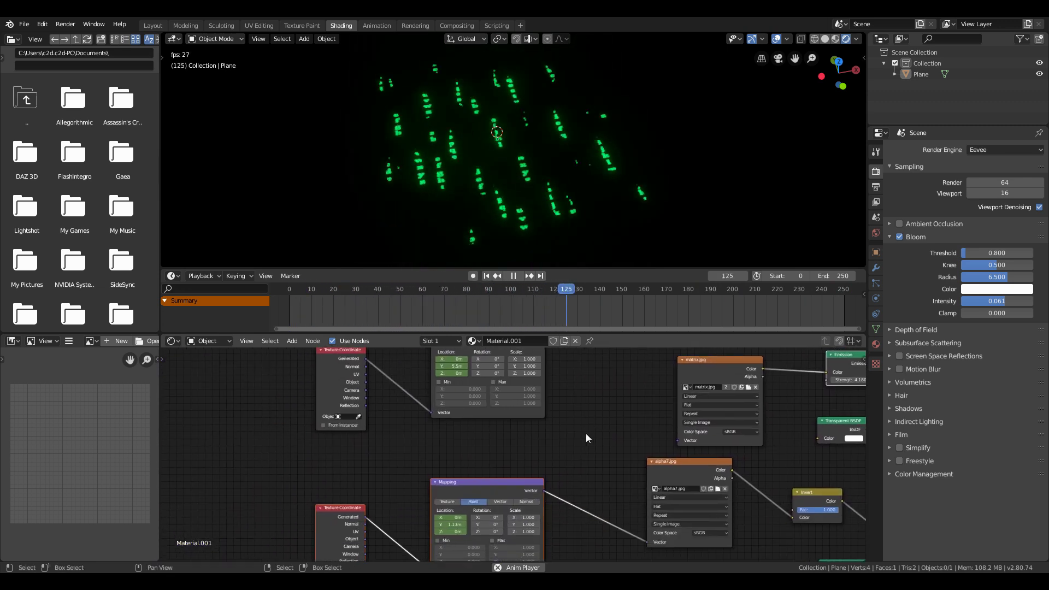